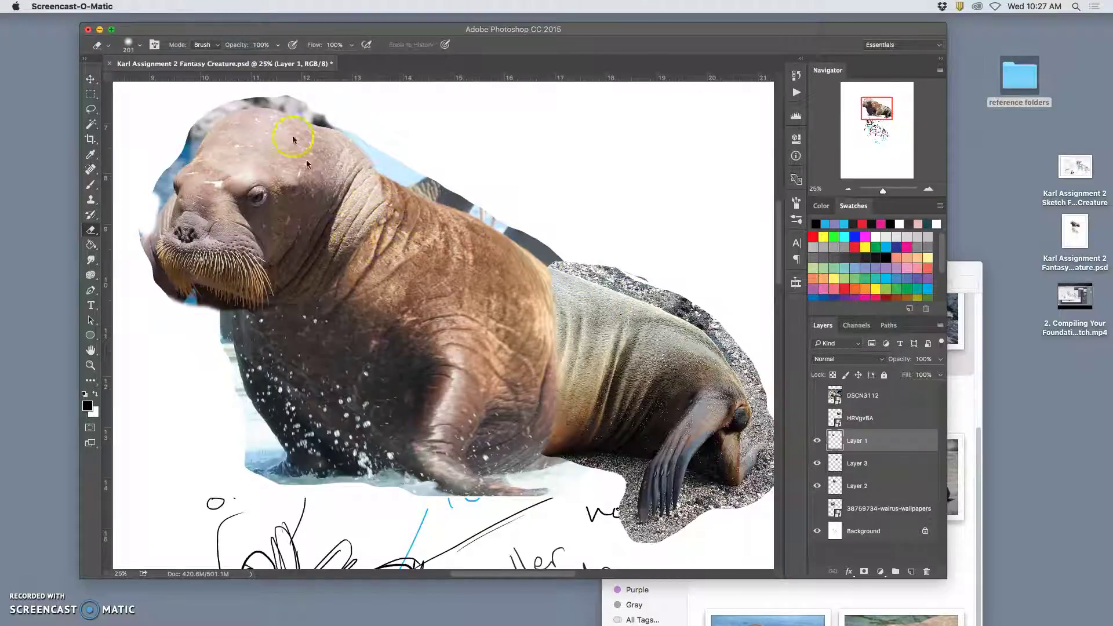
With the Eraser at 24% opacity, lightly erase the walrus's neck edge on Layer 1
click(324, 32)
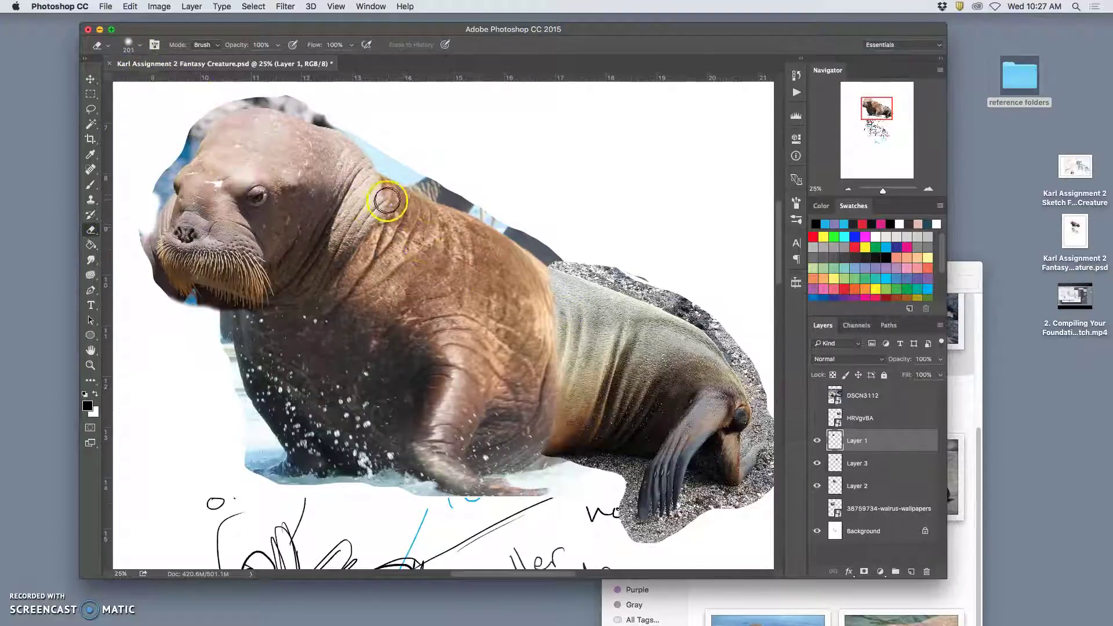
drag(387, 200, 325, 303)
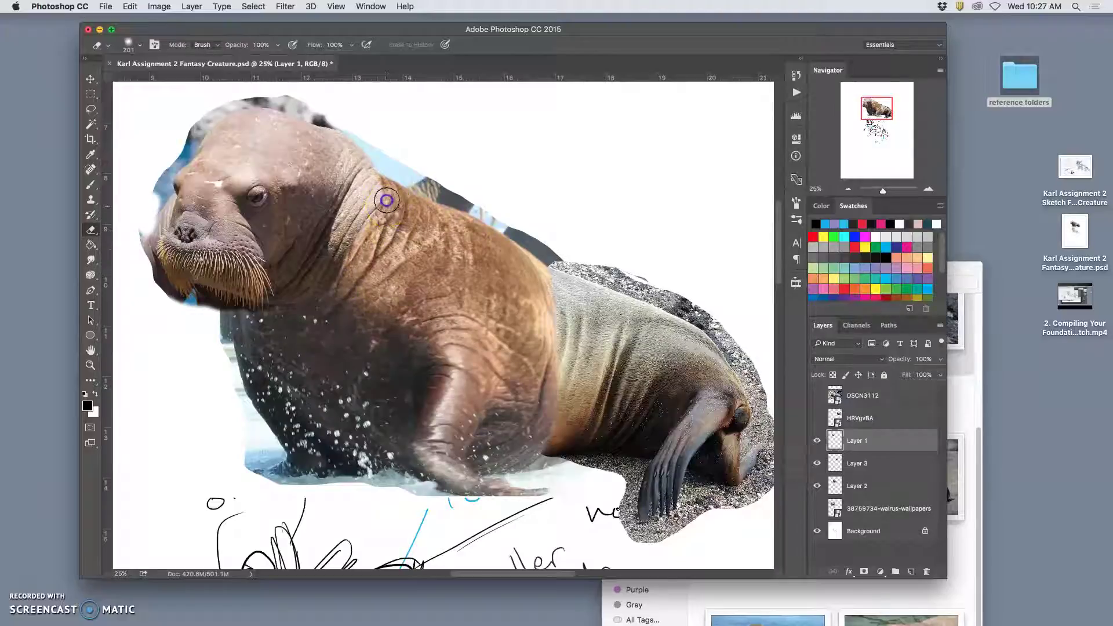
drag(386, 199, 391, 169)
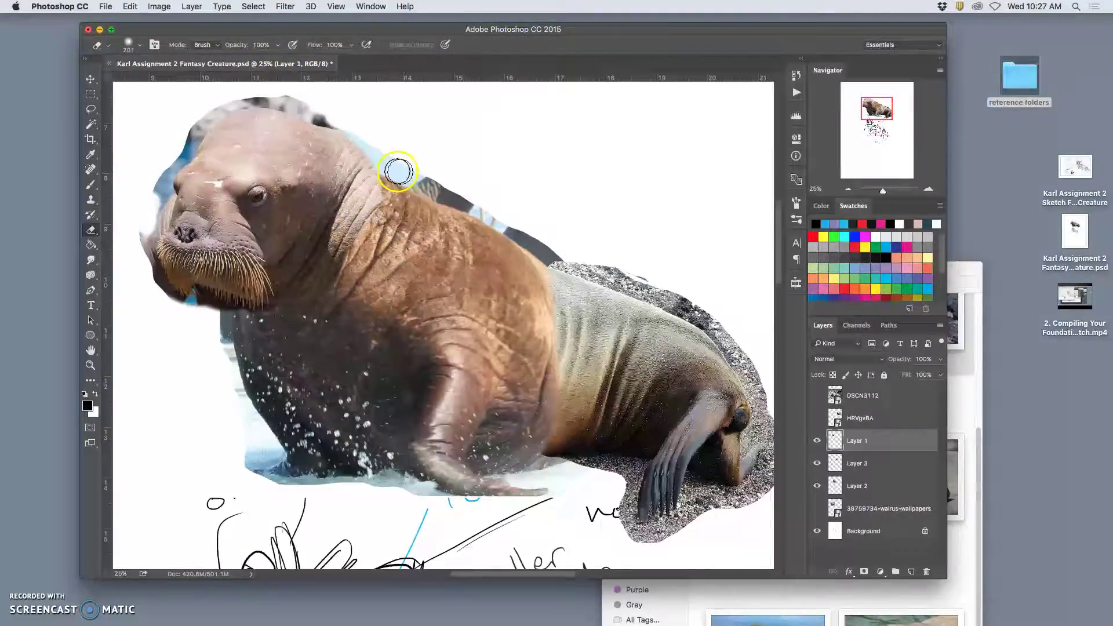
click(278, 46)
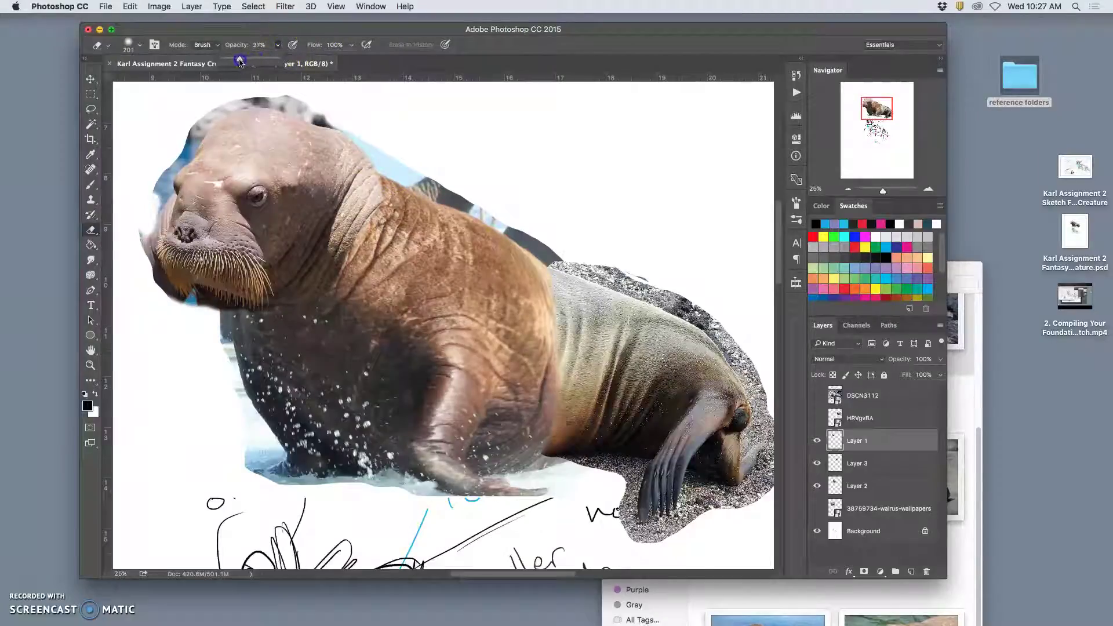
click(379, 205)
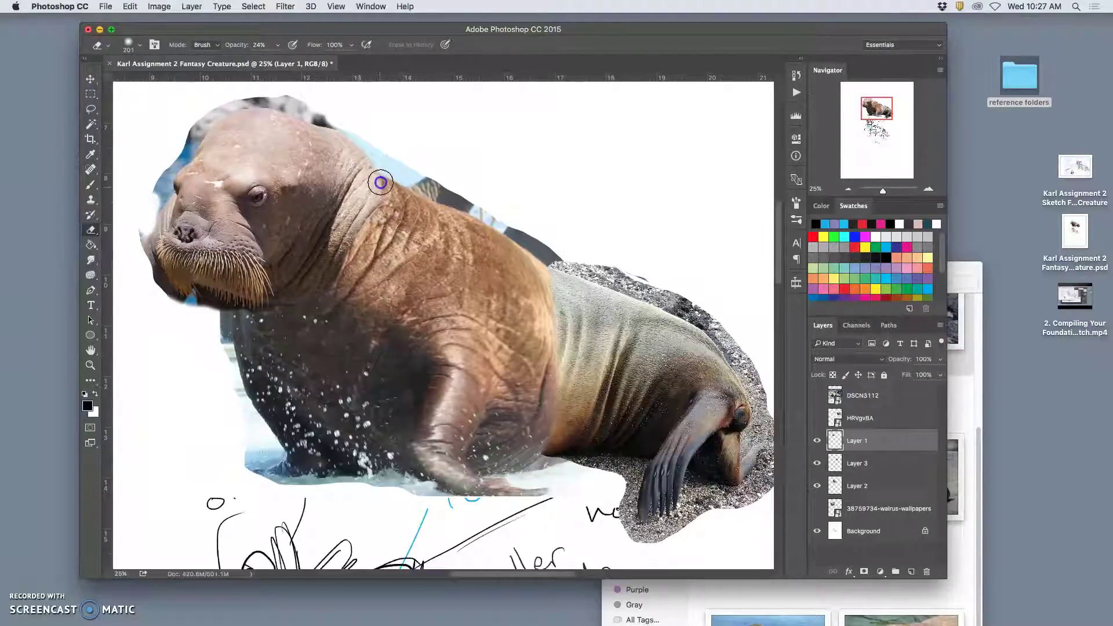
mouse_move(365, 179)
mouse_down()
mouse_move(353, 211)
mouse_move(369, 191)
mouse_move(387, 191)
mouse_move(303, 316)
mouse_move(337, 266)
mouse_move(315, 296)
mouse_move(333, 232)
mouse_up()
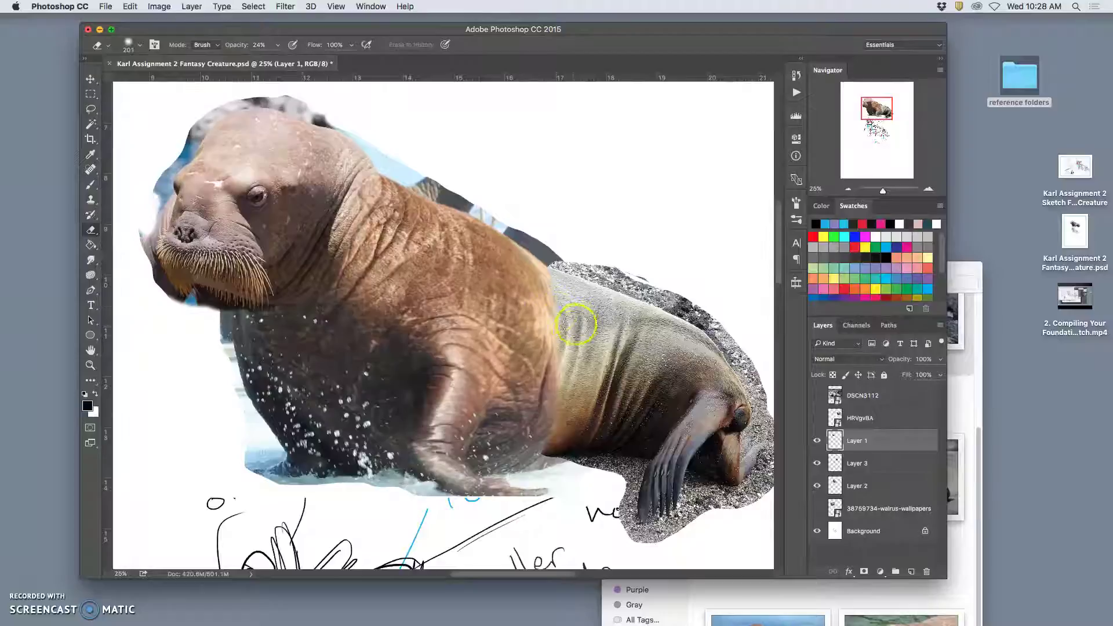
Select Layer 3, toggle its visibility to compare, then softly erase the walrus/sea lion seam
click(858, 463)
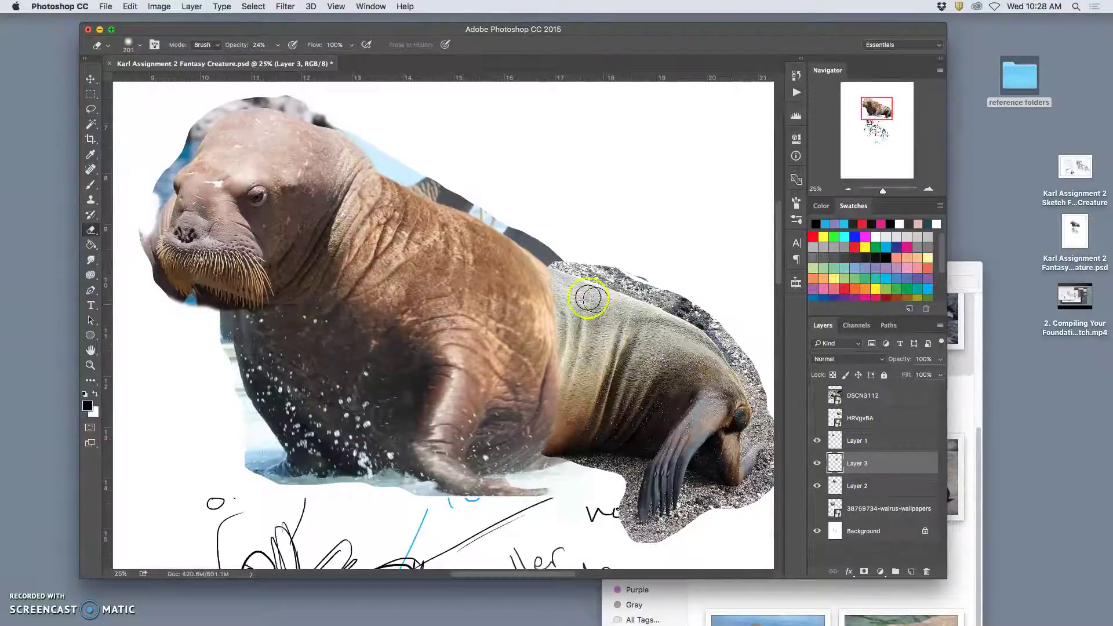
mouse_move(589, 299)
mouse_down()
mouse_move(553, 285)
mouse_move(557, 299)
mouse_move(551, 278)
mouse_move(608, 327)
mouse_move(665, 344)
mouse_up()
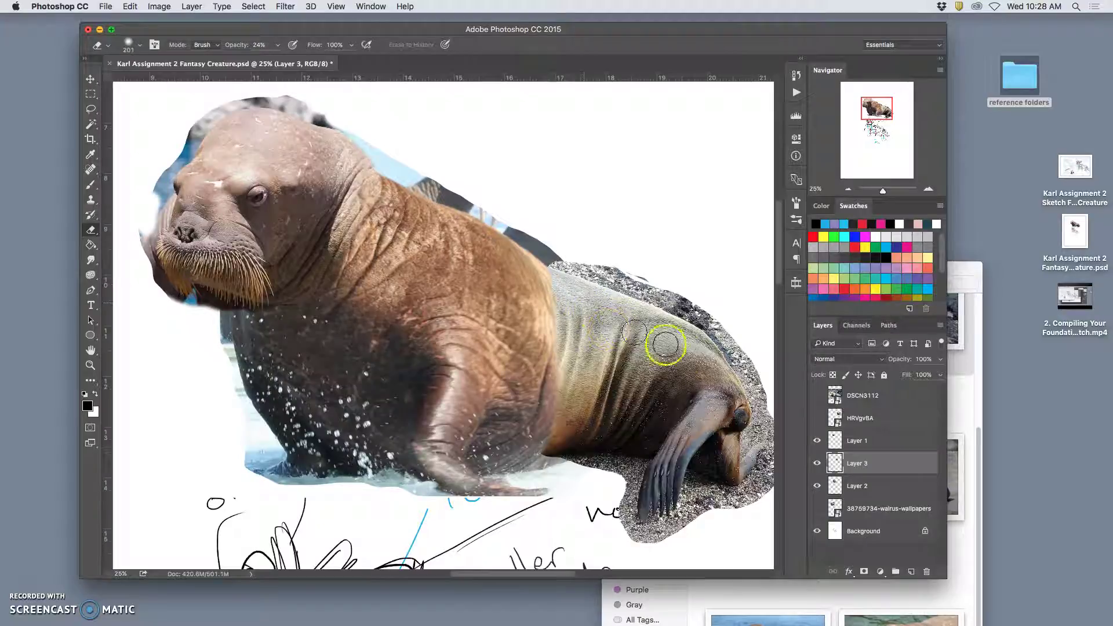
click(818, 464)
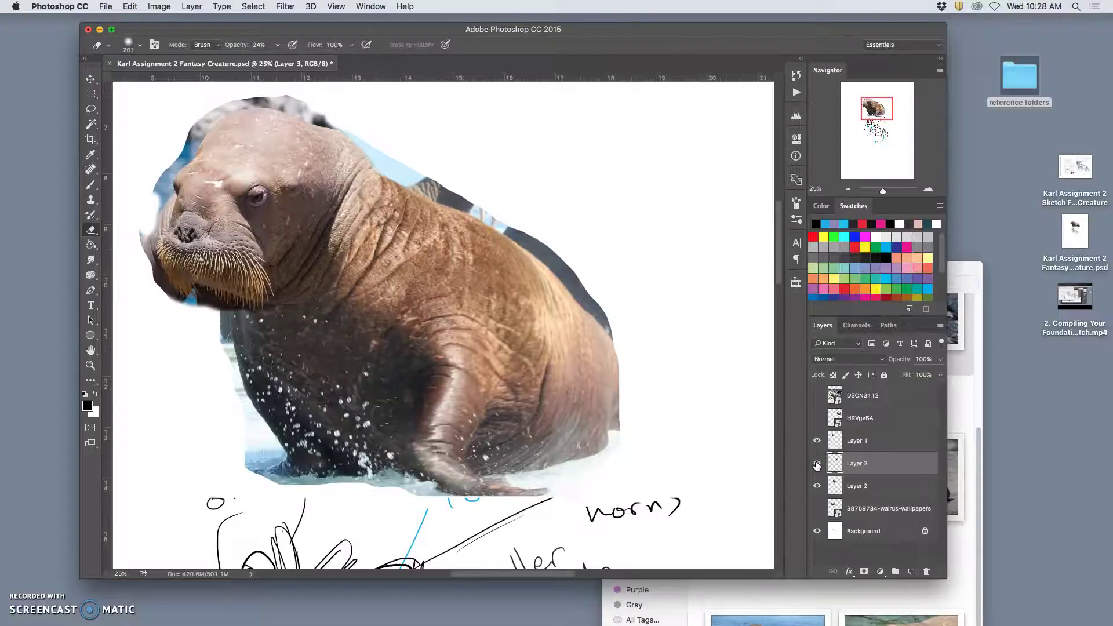
click(817, 464)
click(816, 464)
click(817, 464)
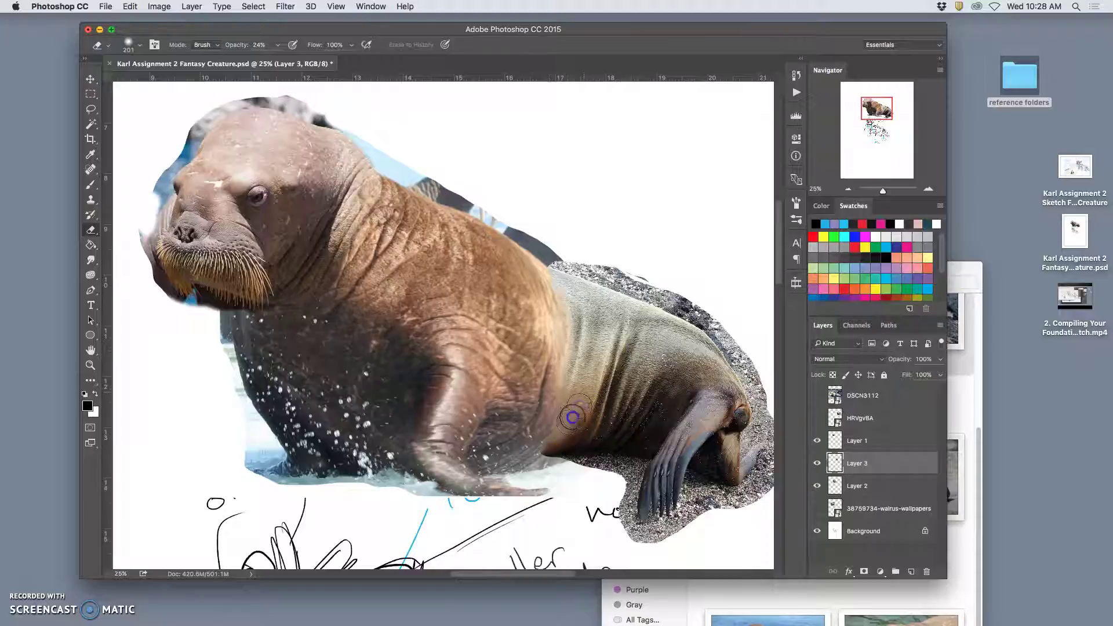
mouse_move(560, 380)
mouse_down()
mouse_move(574, 339)
mouse_move(561, 391)
mouse_move(579, 360)
mouse_move(569, 398)
mouse_move(583, 381)
mouse_move(551, 430)
mouse_move(565, 432)
mouse_move(542, 450)
mouse_move(590, 407)
mouse_move(584, 423)
mouse_move(519, 473)
mouse_move(572, 323)
mouse_move(558, 421)
mouse_move(519, 474)
mouse_move(568, 419)
mouse_move(622, 426)
mouse_move(541, 476)
mouse_move(570, 452)
mouse_move(620, 447)
mouse_move(576, 450)
mouse_move(532, 482)
mouse_move(522, 402)
mouse_move(466, 424)
mouse_move(430, 464)
mouse_move(516, 450)
mouse_move(556, 466)
mouse_move(518, 442)
mouse_move(377, 501)
mouse_move(376, 486)
mouse_move(475, 490)
mouse_move(469, 512)
mouse_move(471, 493)
mouse_move(549, 465)
mouse_move(502, 487)
mouse_move(534, 444)
mouse_move(511, 312)
mouse_move(565, 280)
mouse_move(553, 265)
mouse_move(559, 301)
mouse_up()
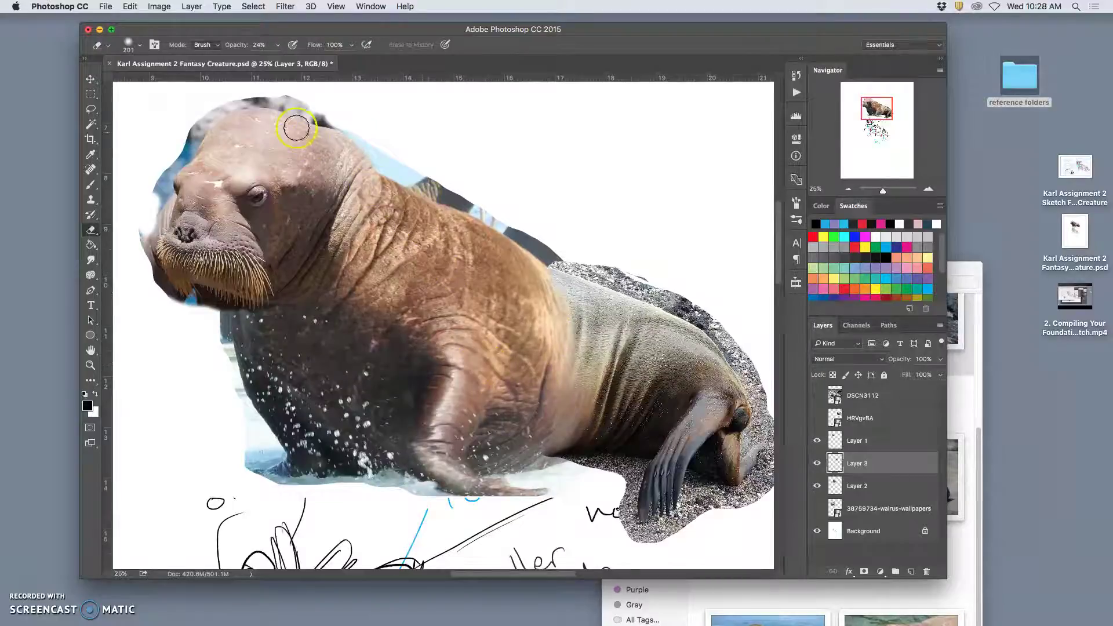
Save the fantasy creature PSD with File > Save, then quit Photoshop CC
click(106, 6)
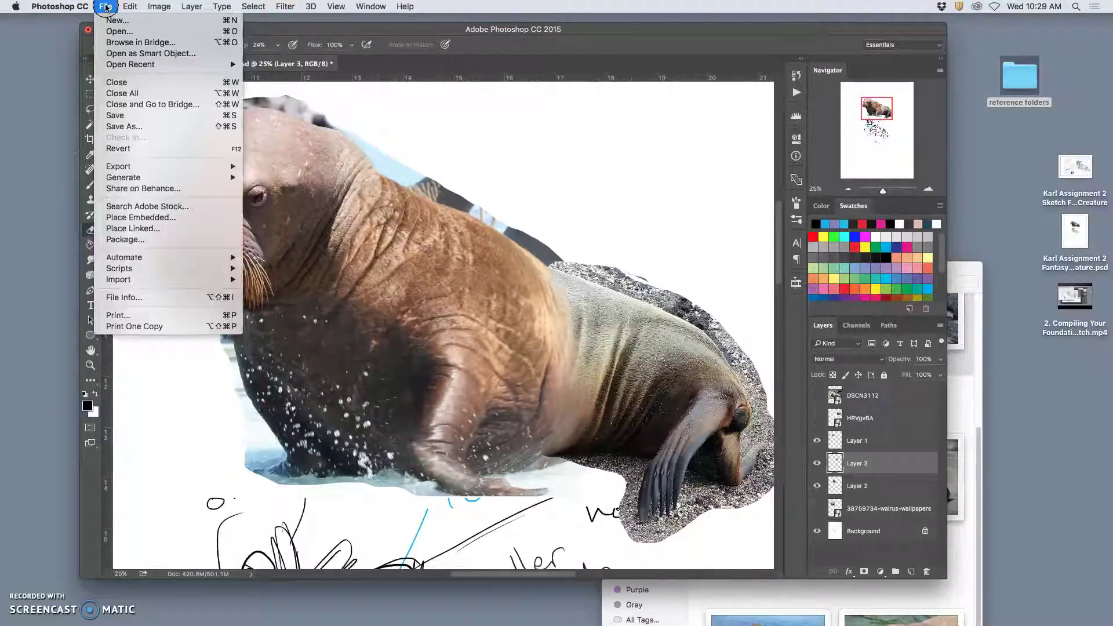
click(115, 114)
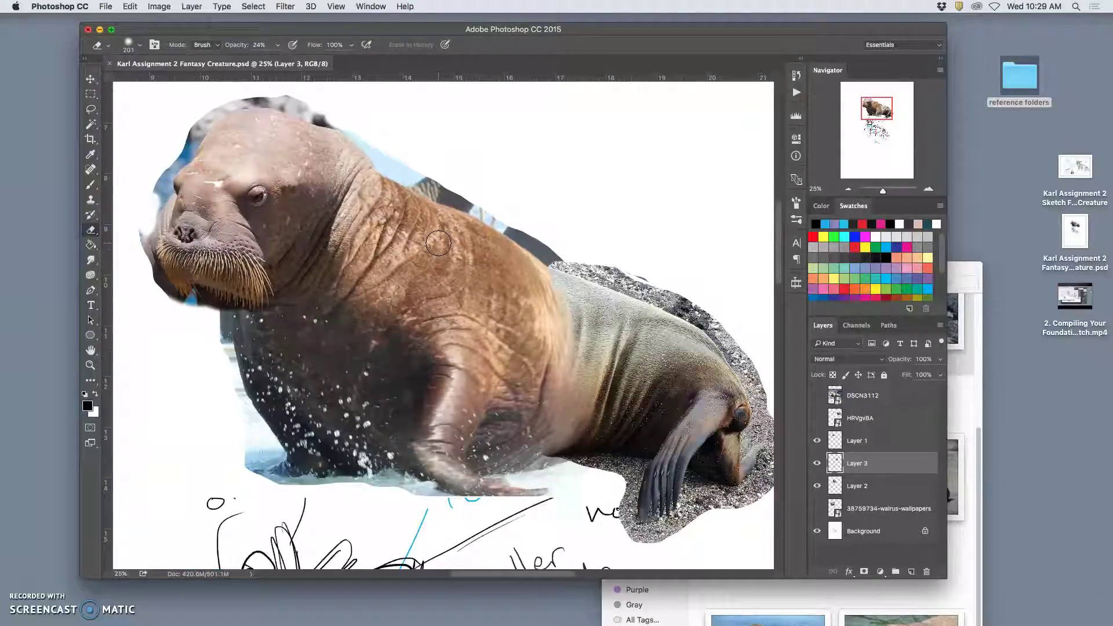
click(255, 126)
click(74, 8)
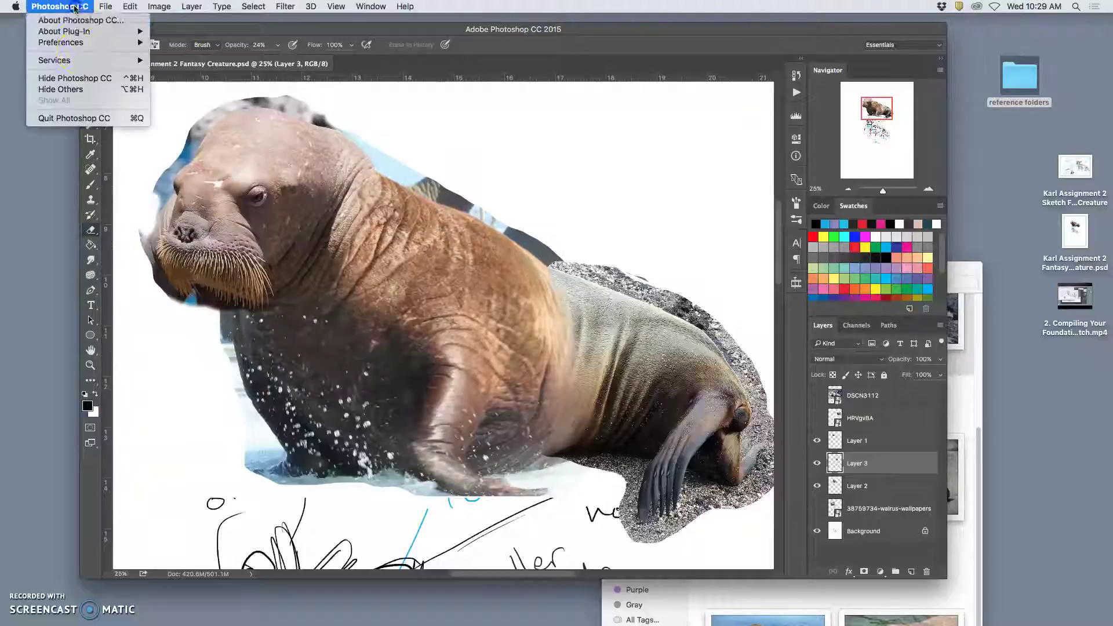
click(69, 121)
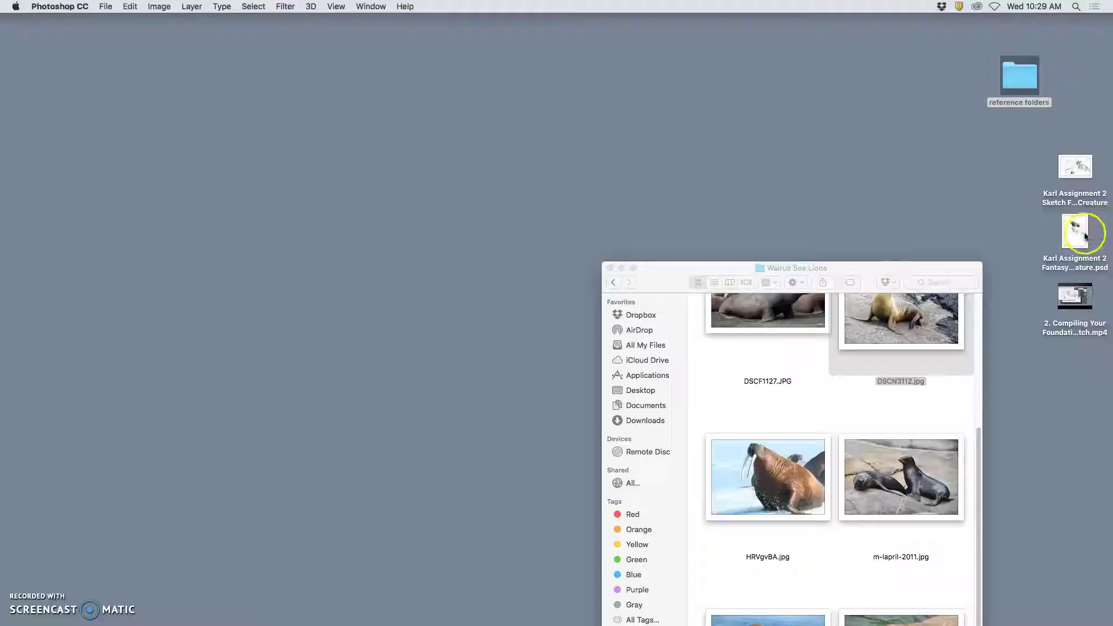
Dismiss the Chrome Dock menu and open the Fantasy Creature .psd from the desktop
mouse_move(603, 621)
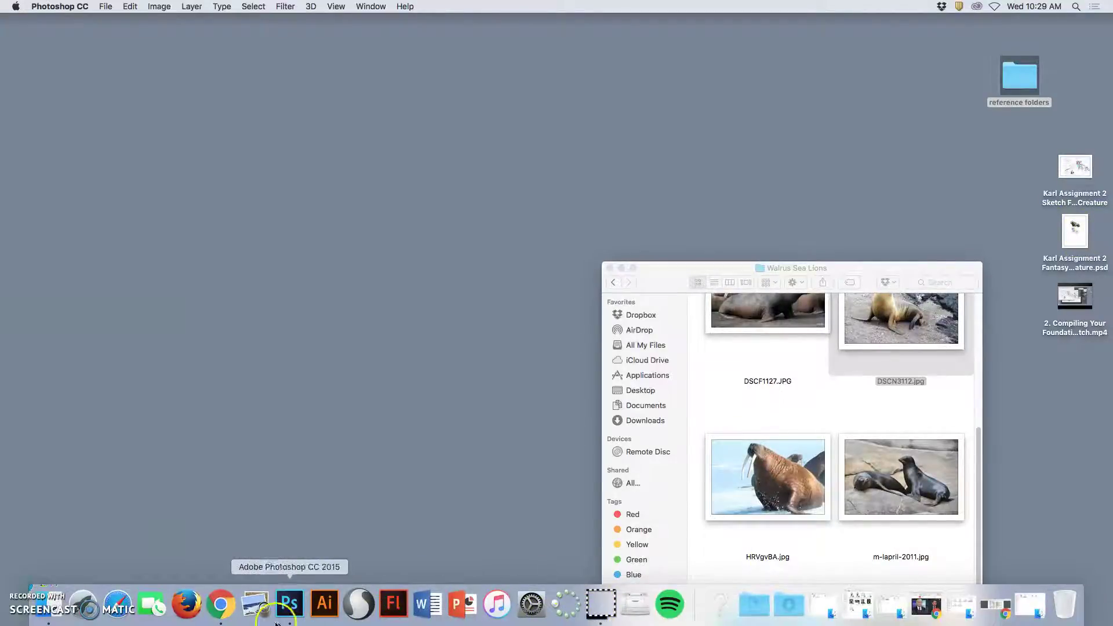
right_click(221, 618)
click(185, 619)
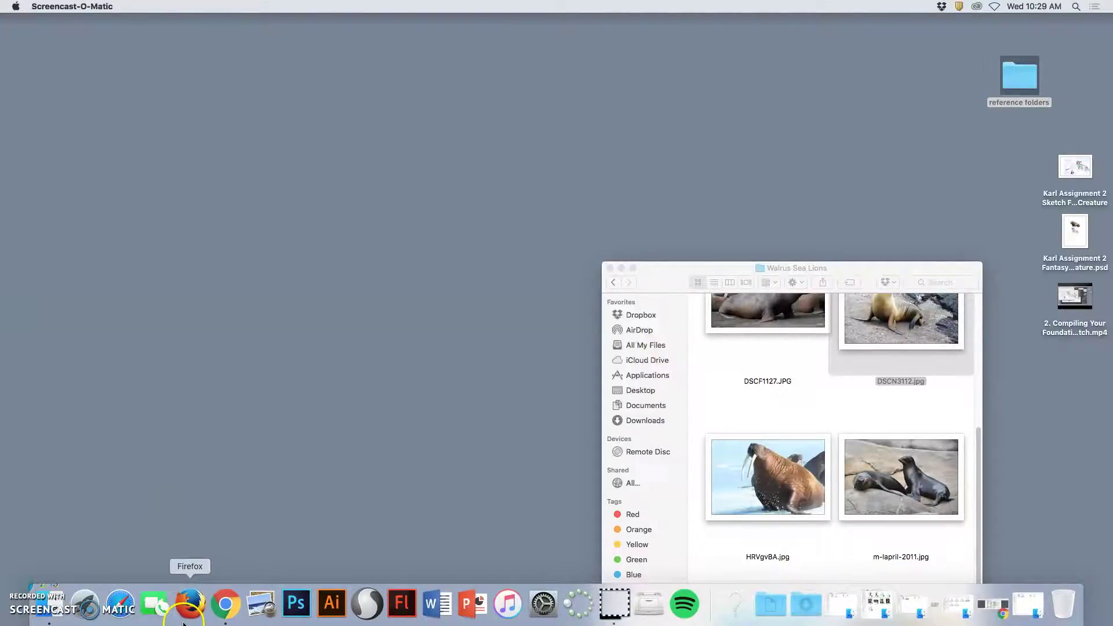
right_click(234, 610)
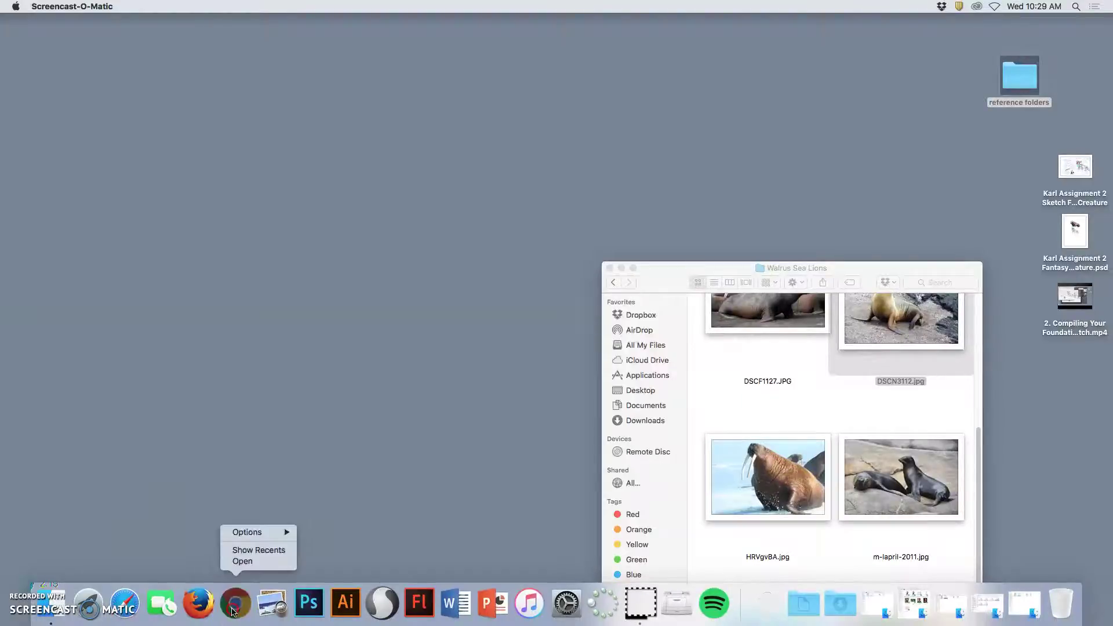
click(346, 554)
click(453, 613)
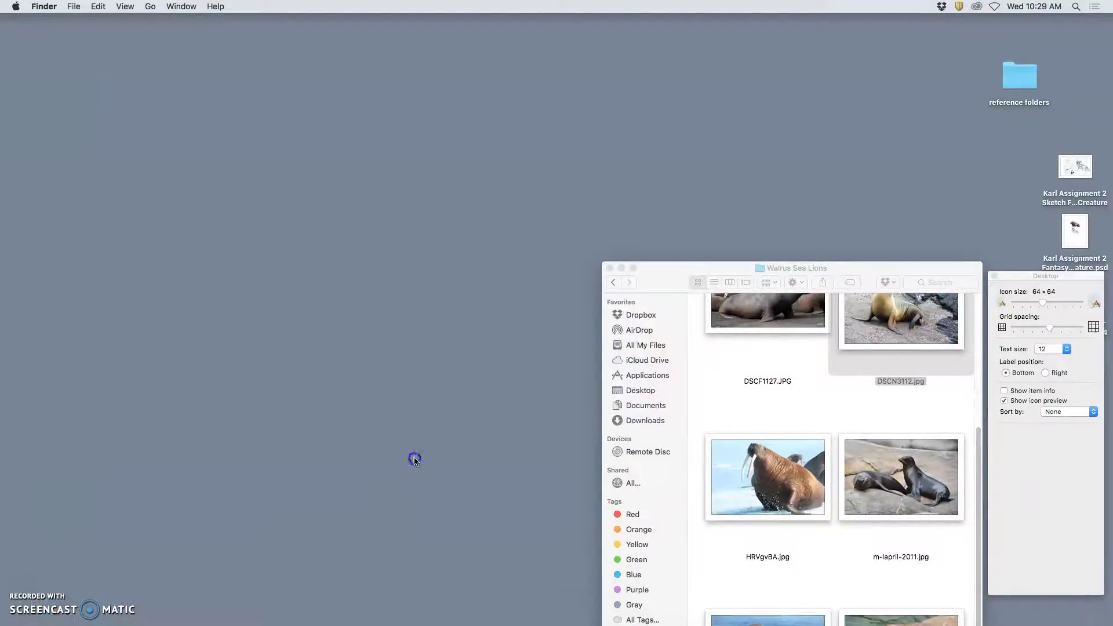
click(1071, 236)
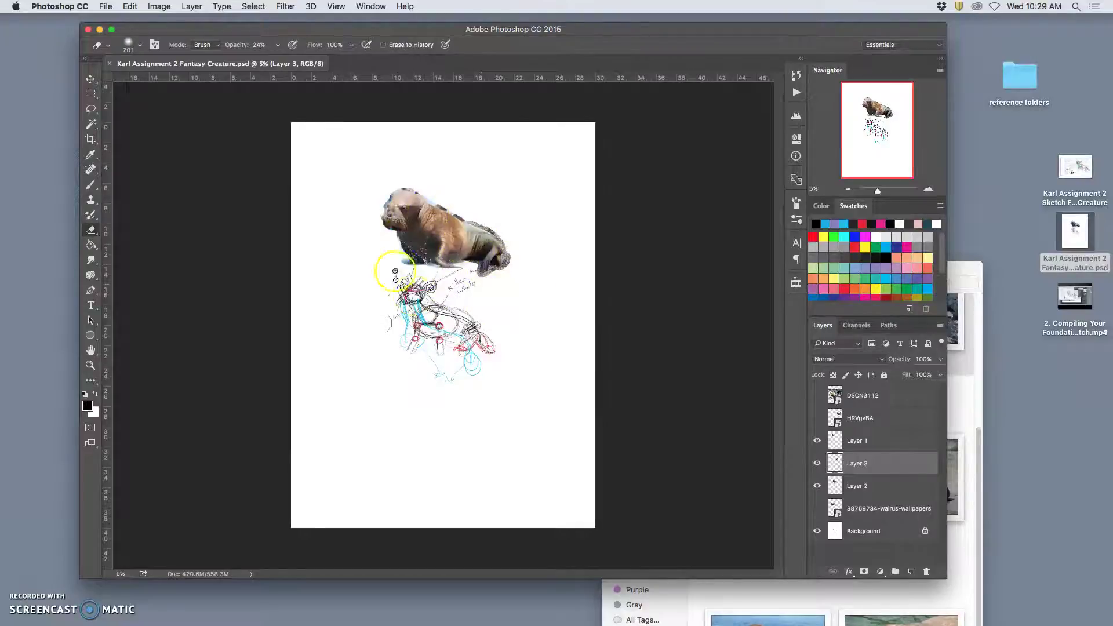
Zoom in three steps and pan the canvas so the whole walrus is in view
key(super+plus)
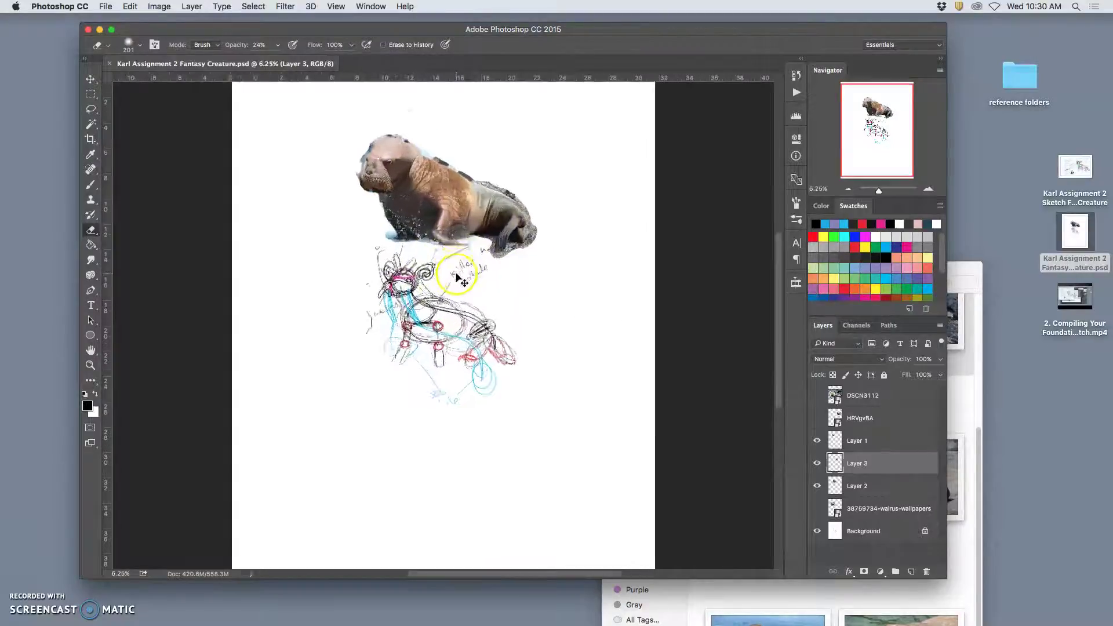
key(super+plus)
key(super+plus)
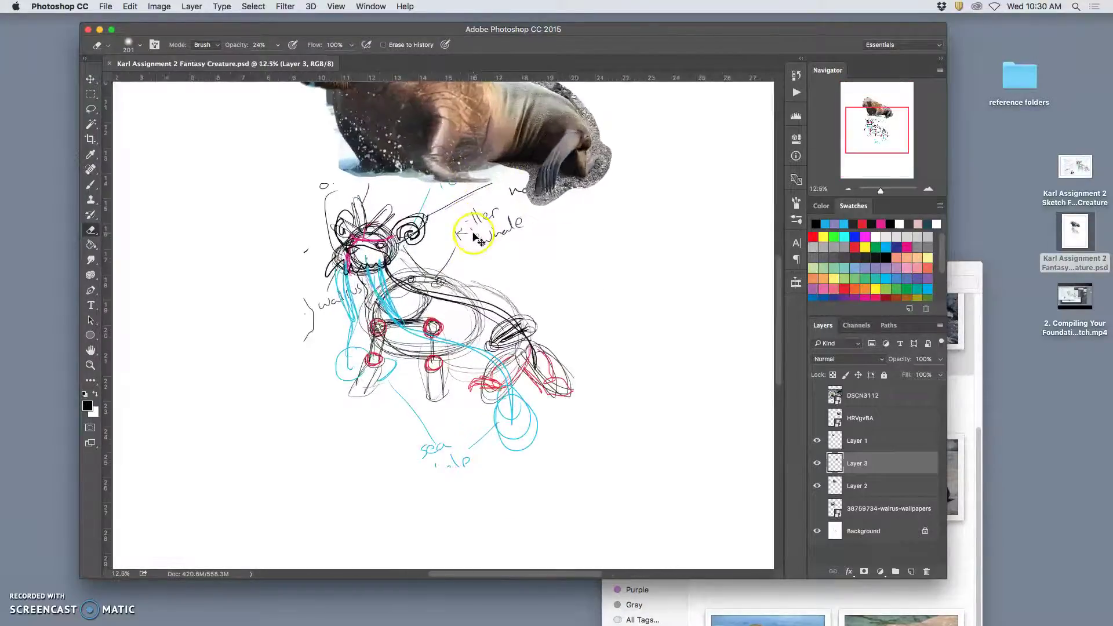
key(super+plus)
drag(472, 243, 450, 424)
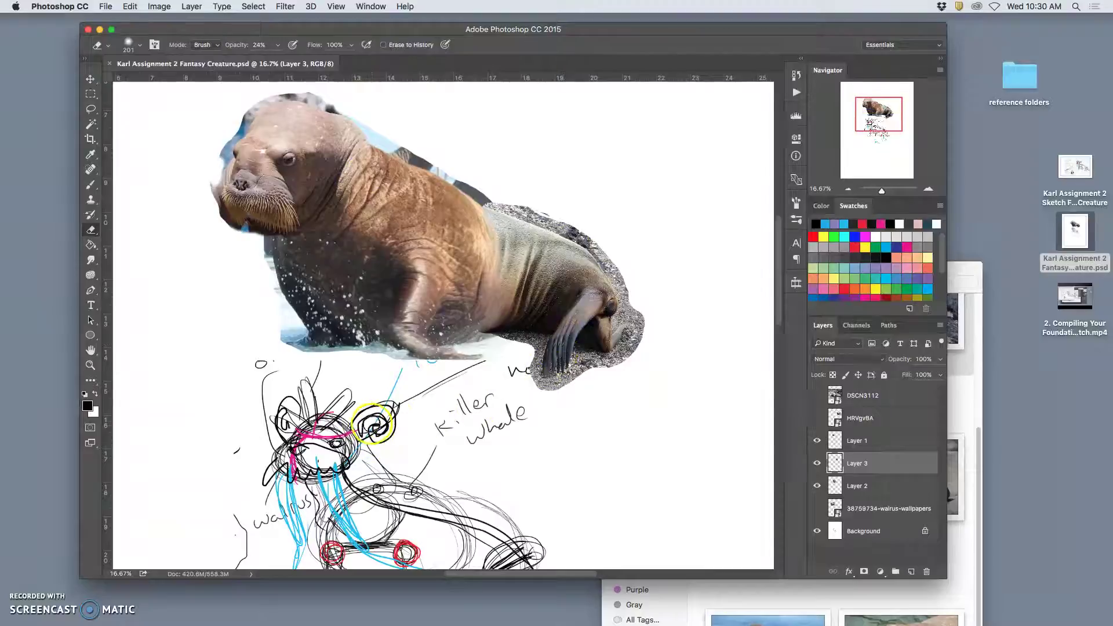
In the Walrus Sea Lions window, go back to reference folders, open ram horns, select brokenhorn2.jpg
click(964, 271)
drag(975, 198, 1025, 119)
click(912, 159)
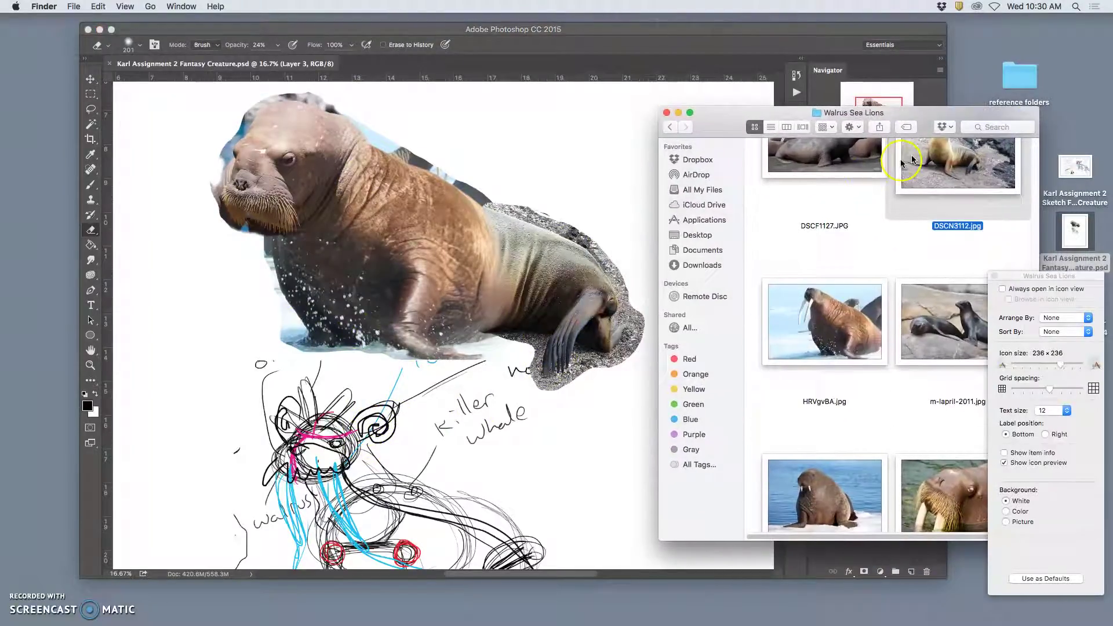
click(670, 128)
click(849, 214)
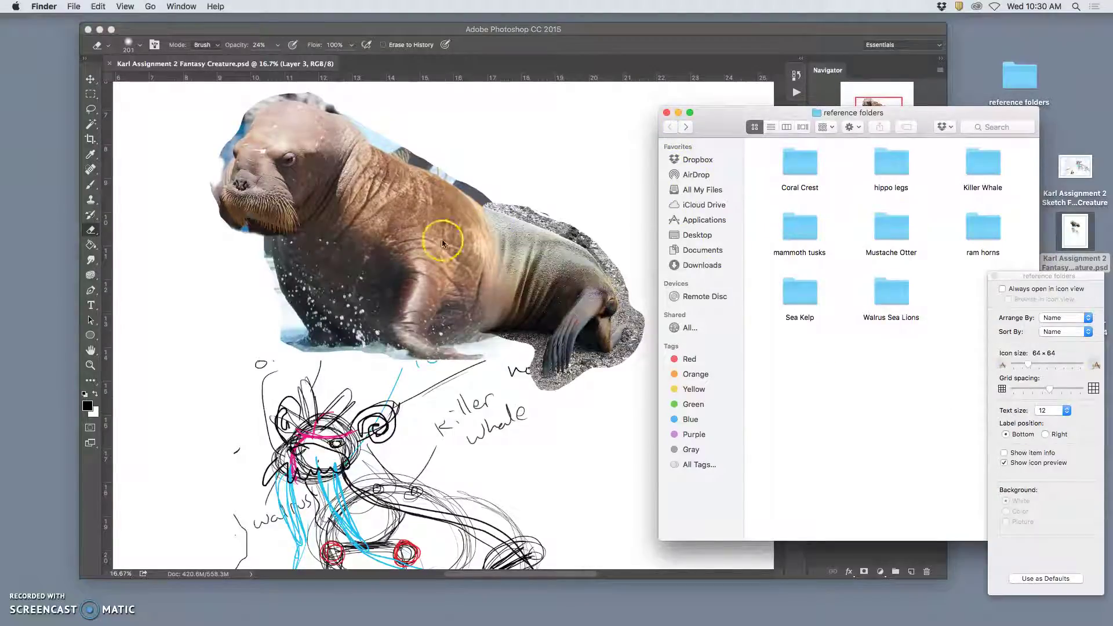
double_click(983, 226)
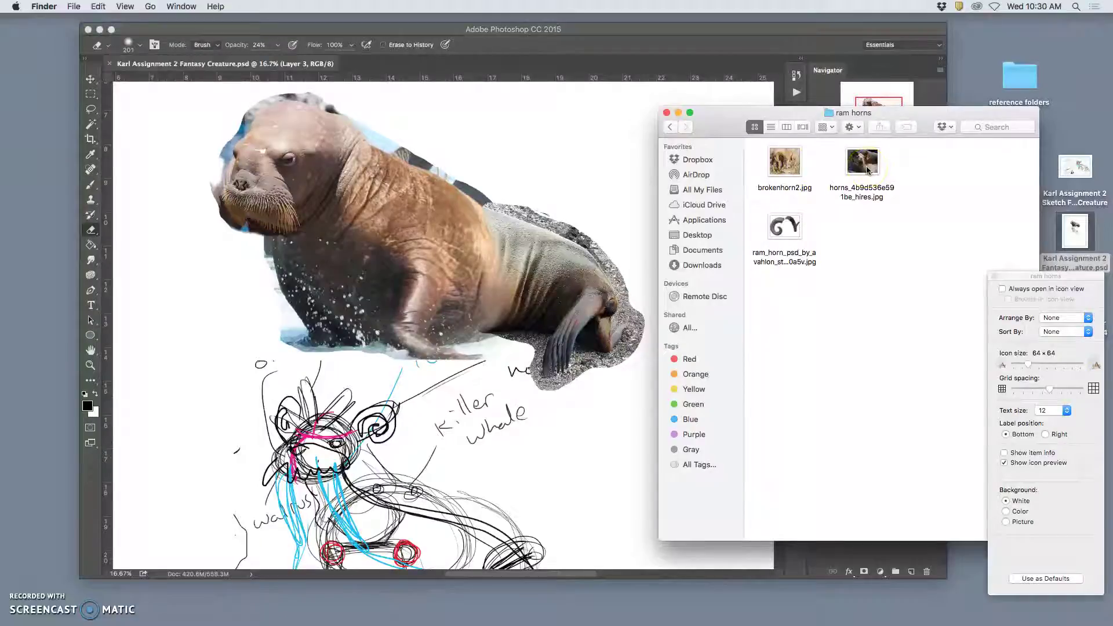
click(842, 170)
click(791, 166)
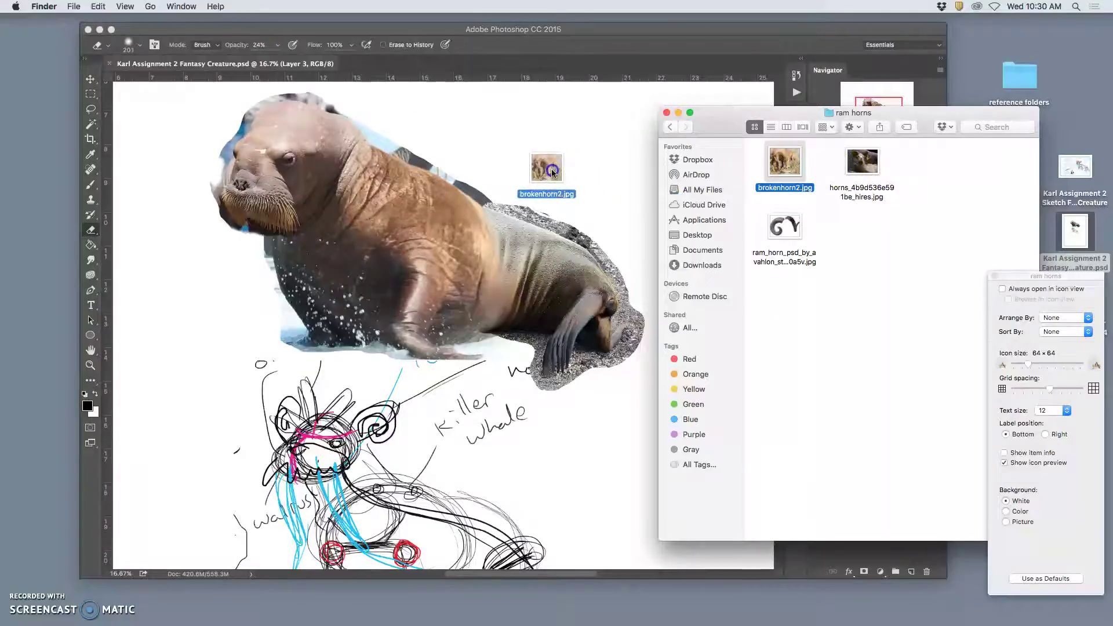
Place brokenhorn2.jpg into the composite, flip it horizontally, and commit the placement
drag(552, 172, 551, 170)
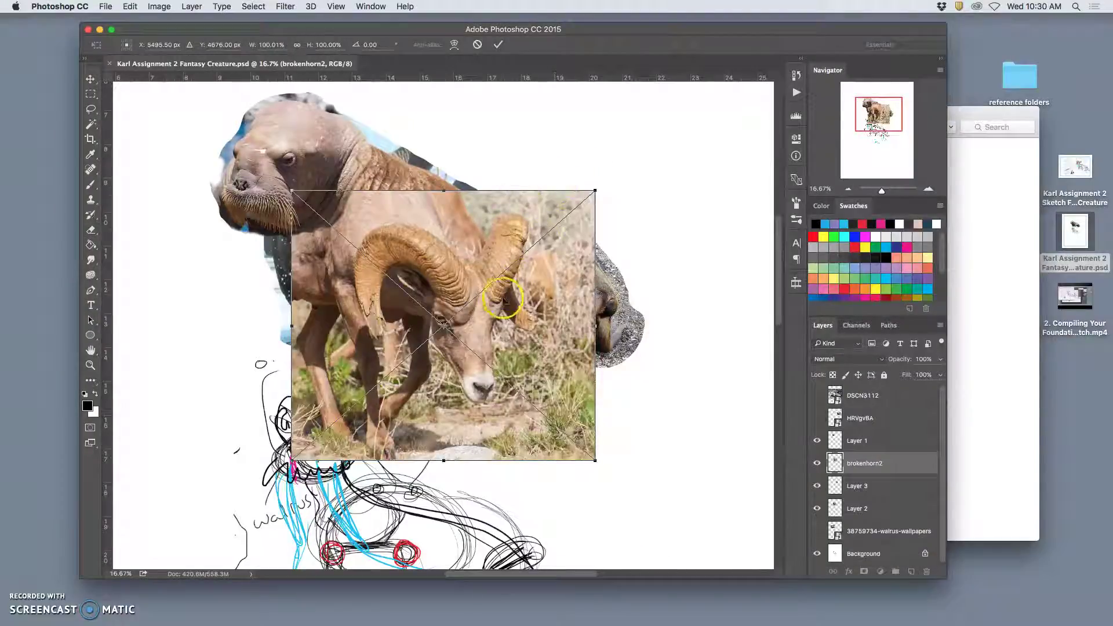
right_click(502, 298)
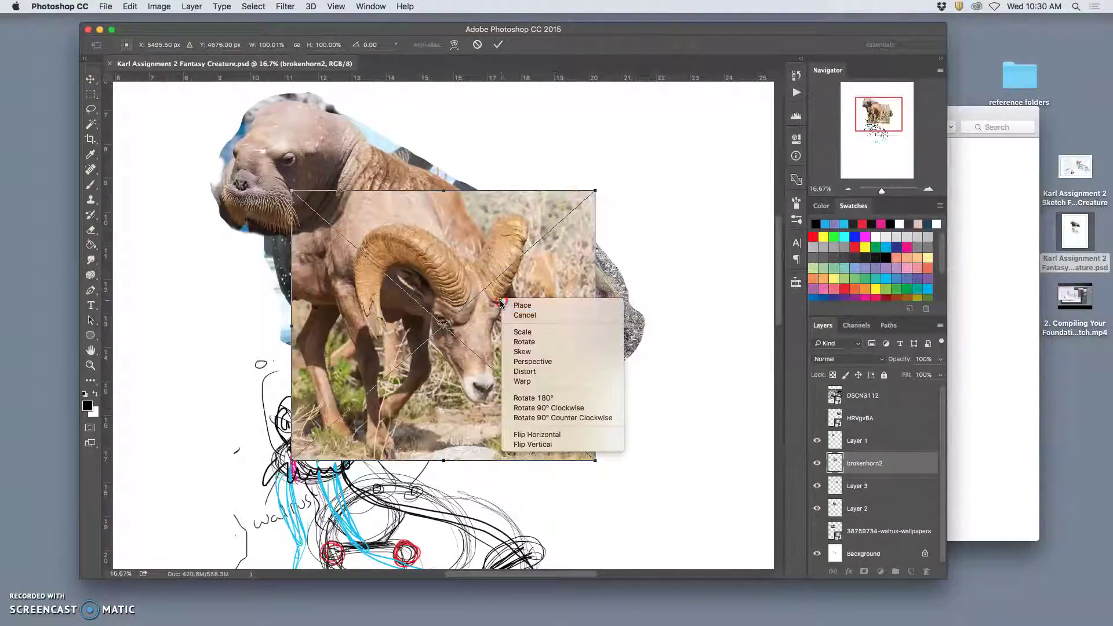
click(531, 435)
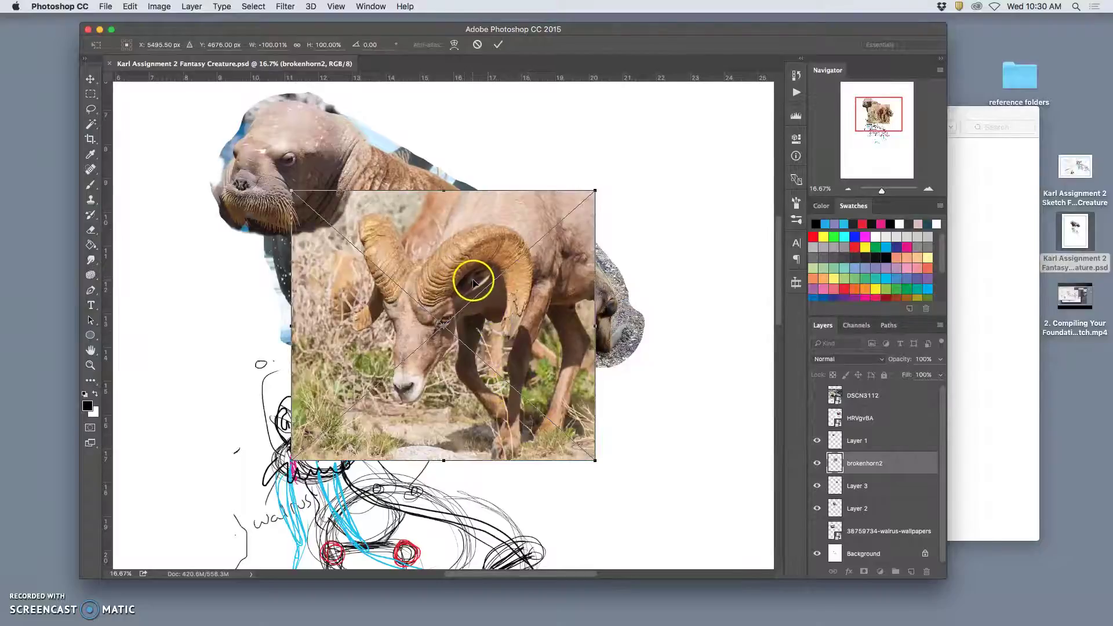
double_click(519, 313)
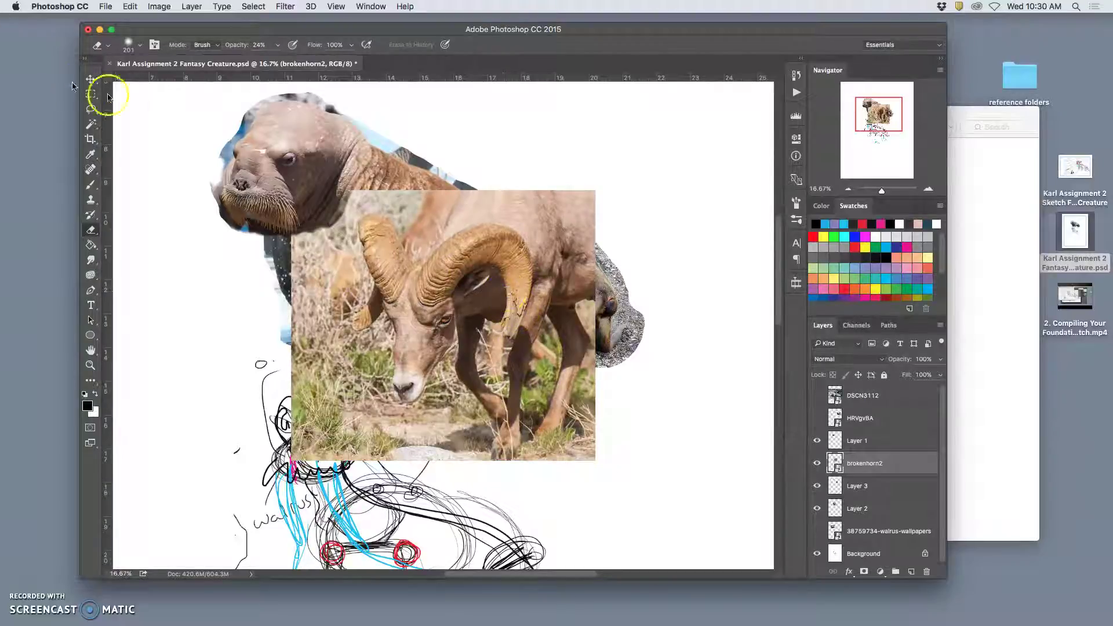
Lasso the left horn on brokenhorn2 and copy it onto a new layer
click(91, 109)
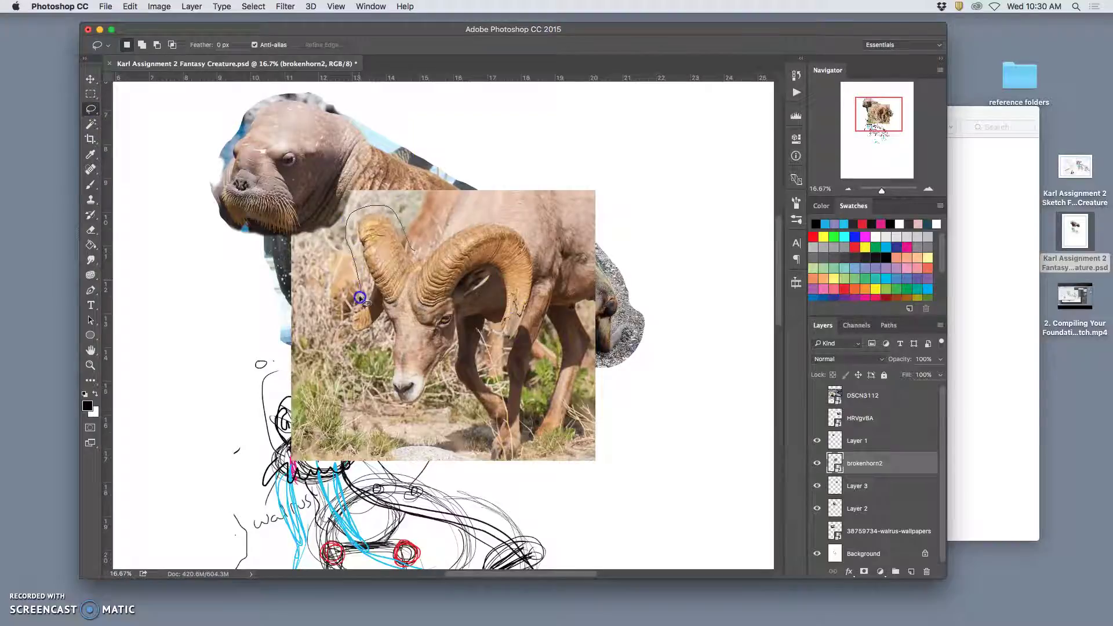
drag(410, 281, 410, 283)
click(414, 303)
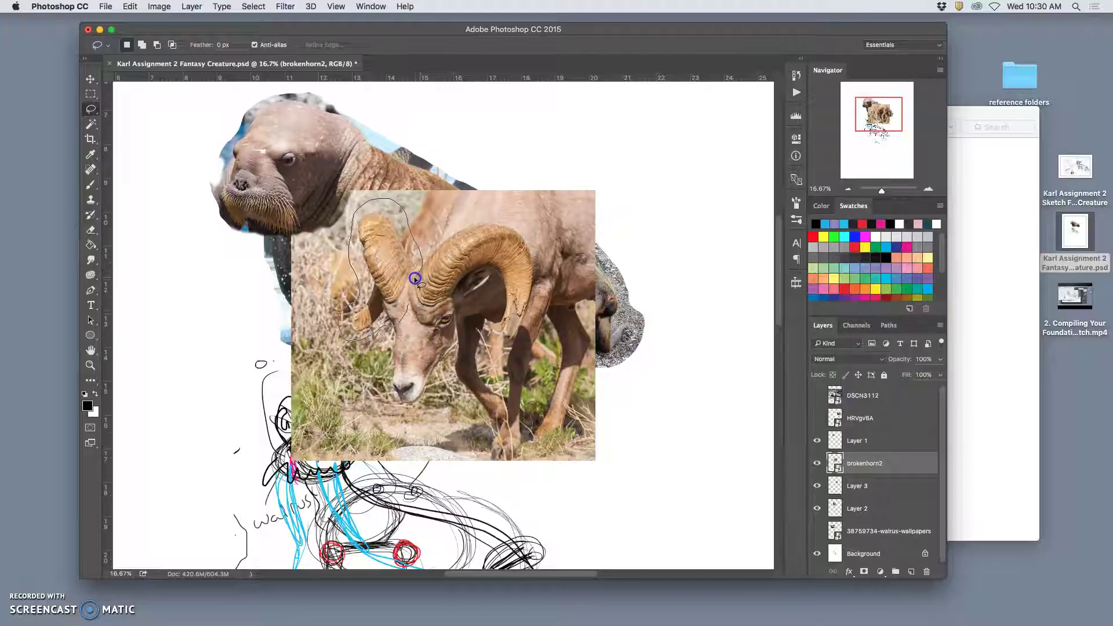
drag(408, 306, 406, 316)
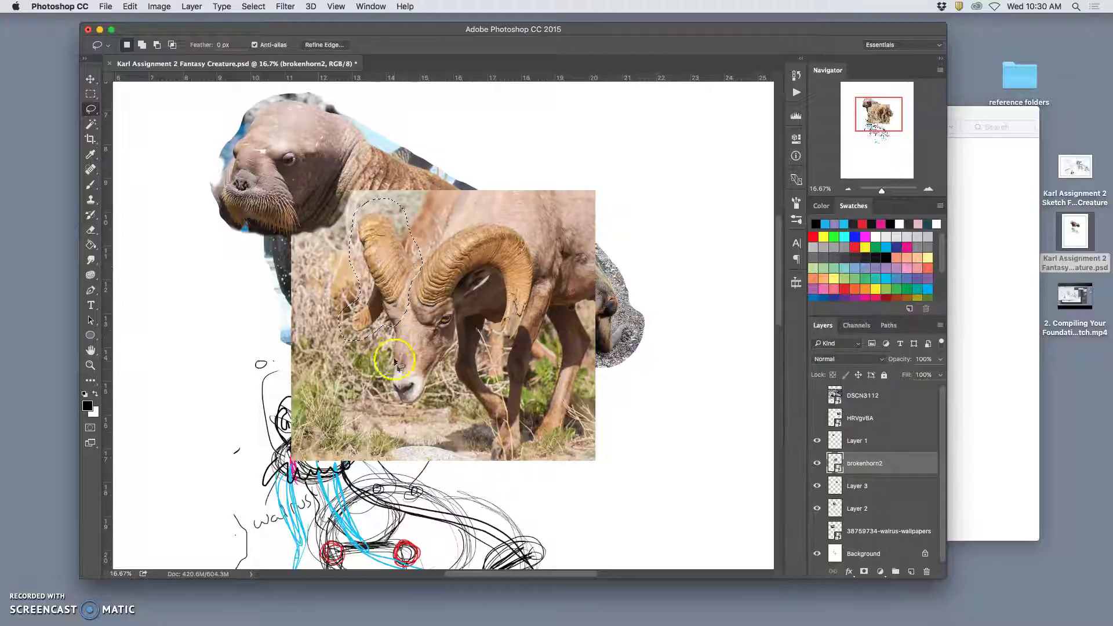
key(super+alt+shift+n)
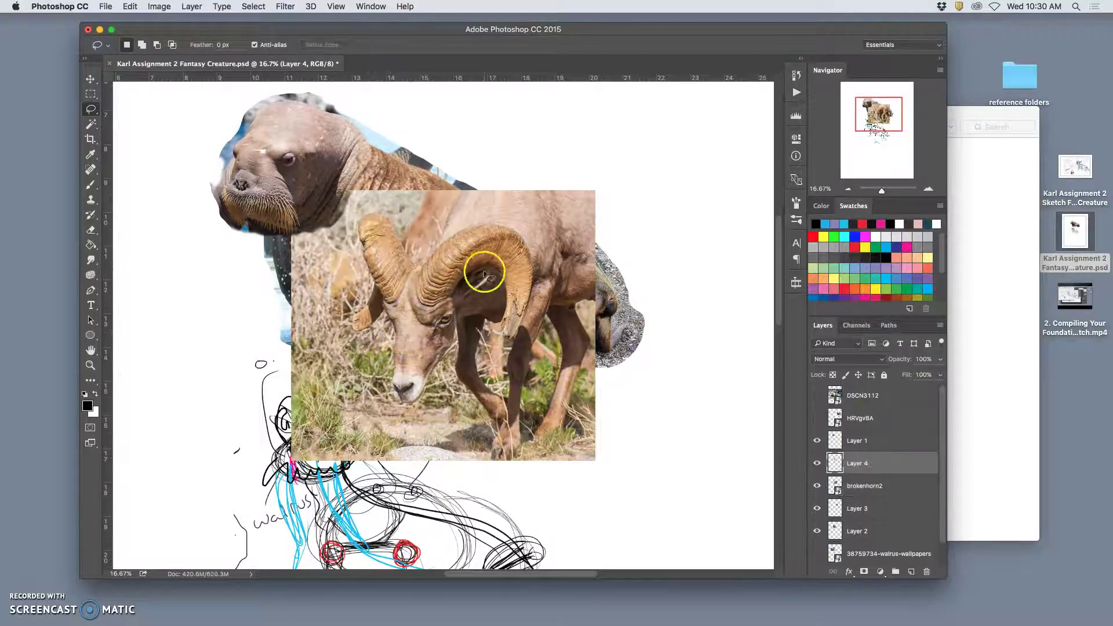
Back on brokenhorn2, lasso the right horn along the neck and copy it to a new layer
click(834, 487)
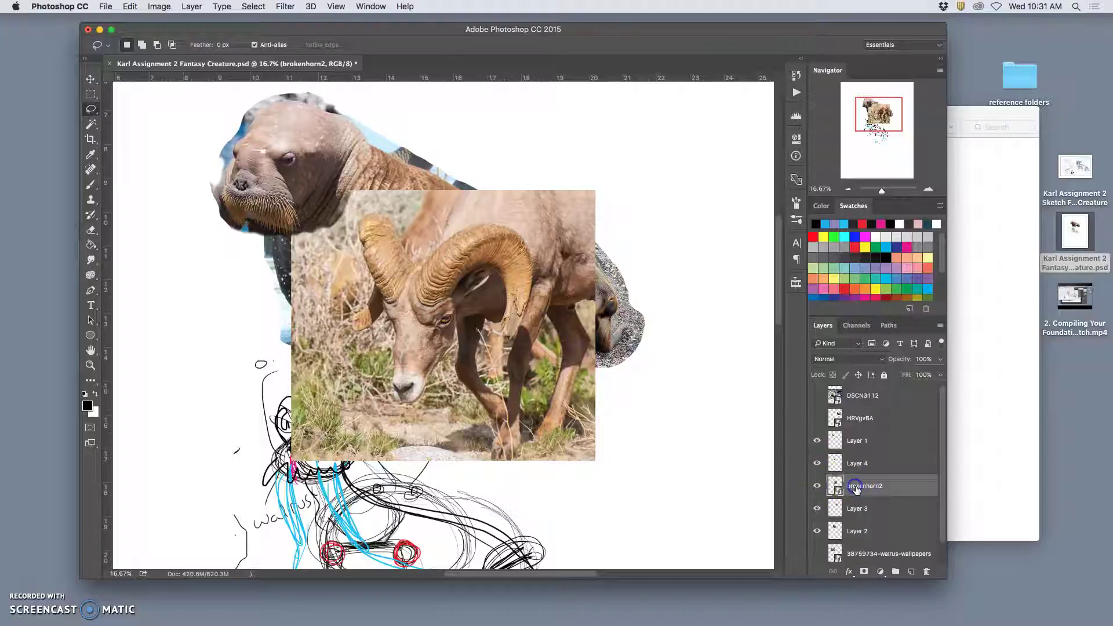
click(524, 213)
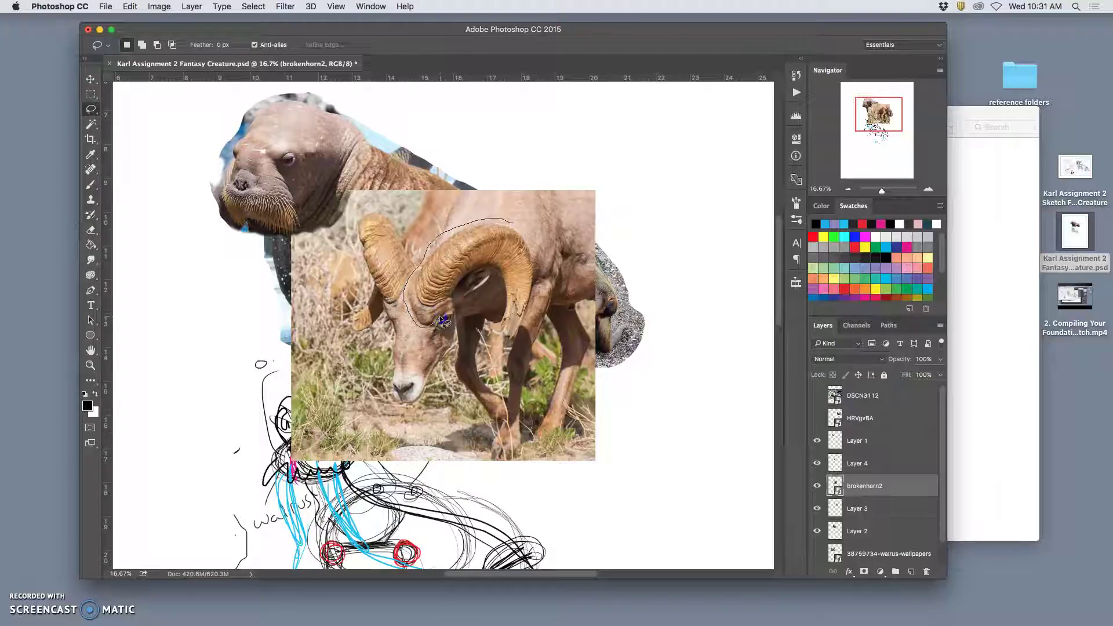
drag(440, 317, 441, 318)
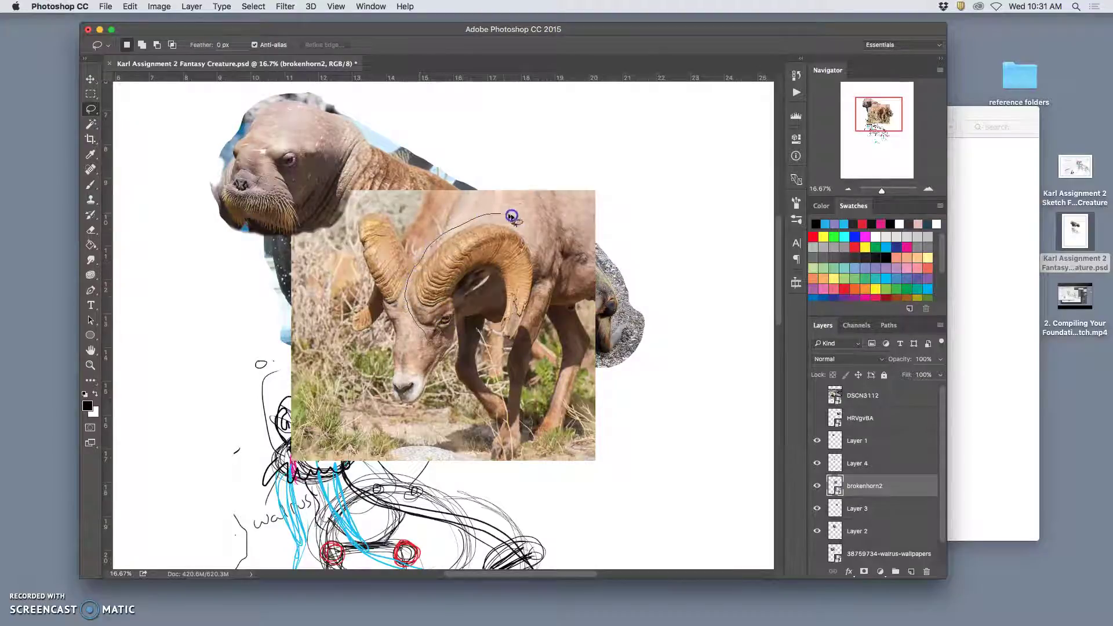
drag(544, 248, 538, 297)
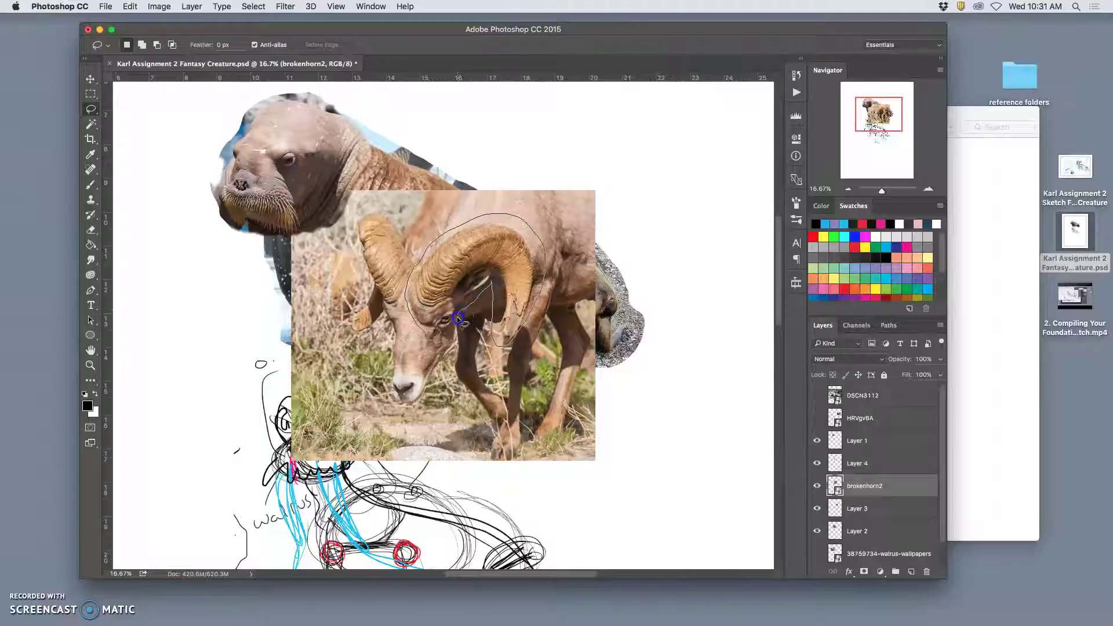
drag(443, 334, 444, 336)
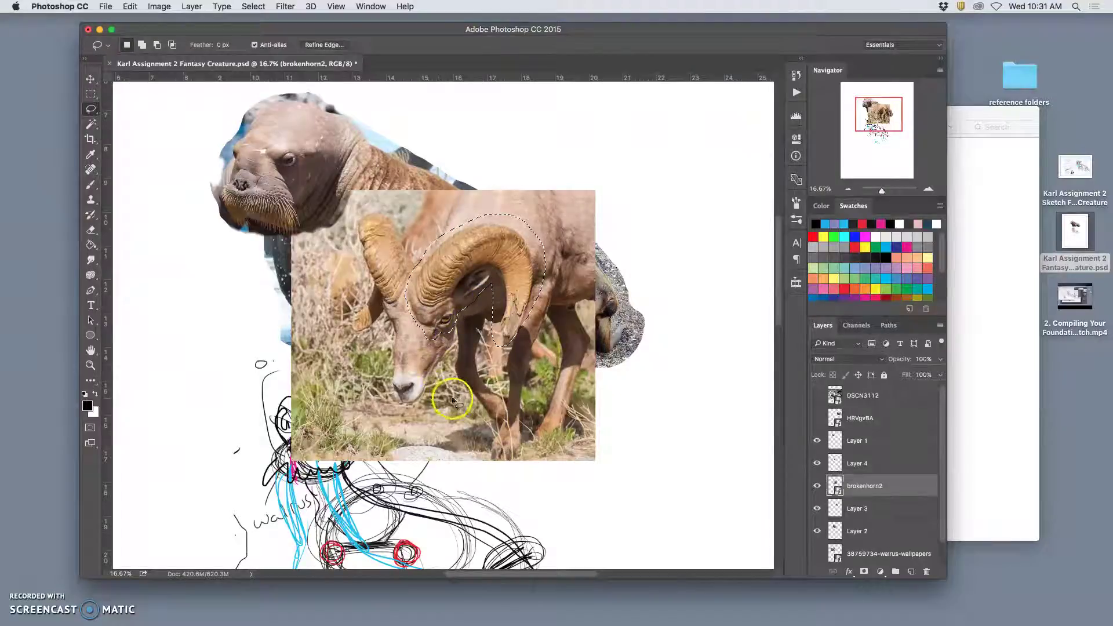
key(ctrl+j)
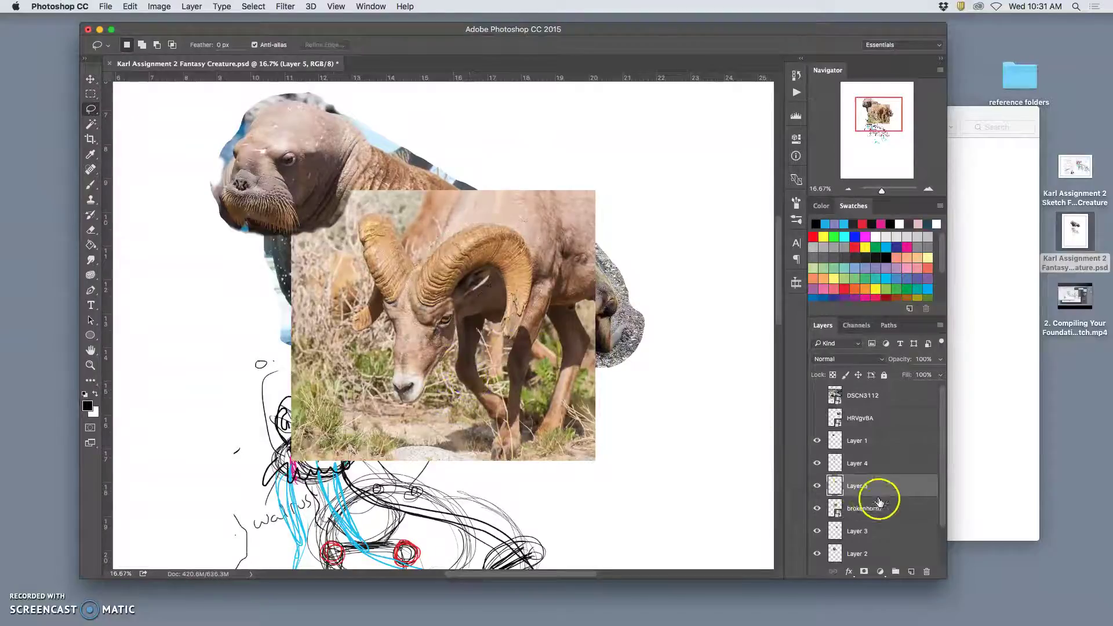
Hide the ram photo, then move the Layer 4 left horn onto the walrus's head above Layer 1
click(817, 508)
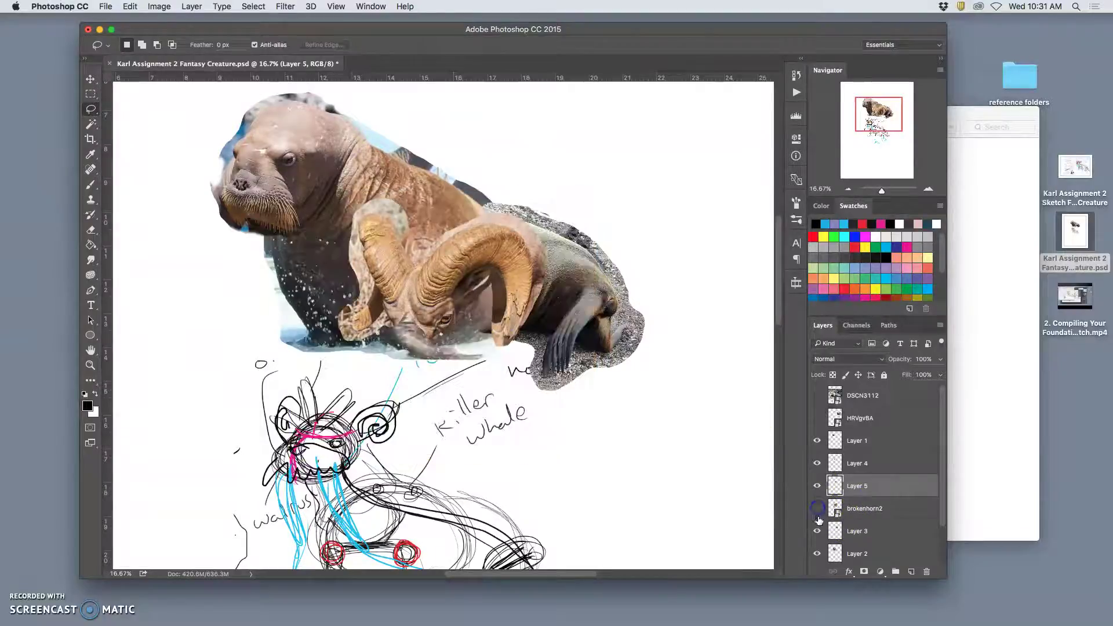
click(817, 485)
click(816, 486)
click(850, 470)
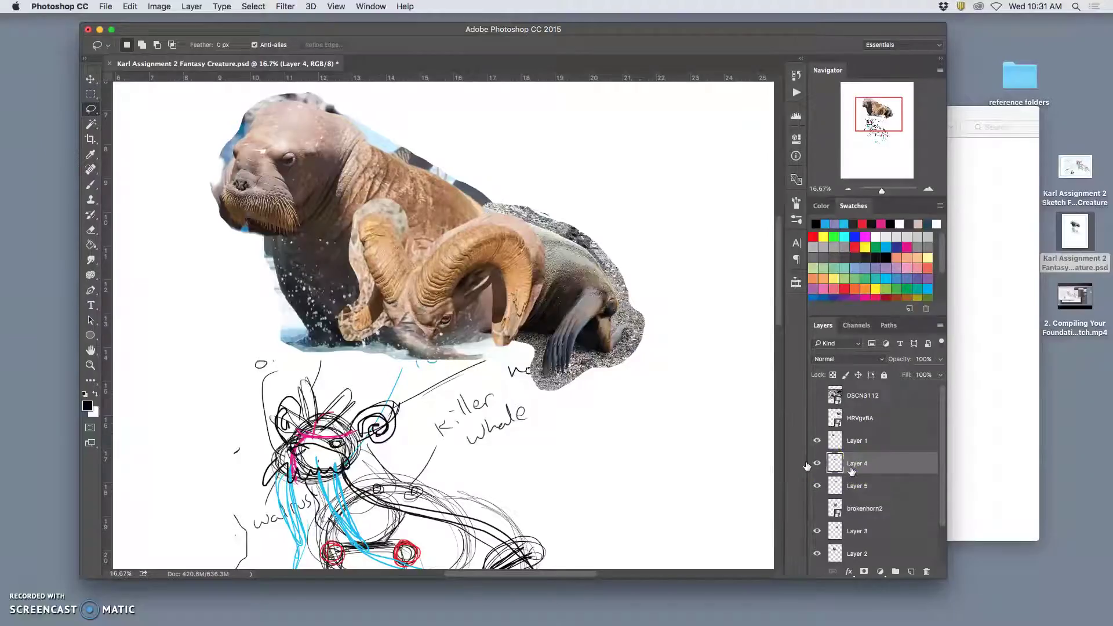
click(90, 79)
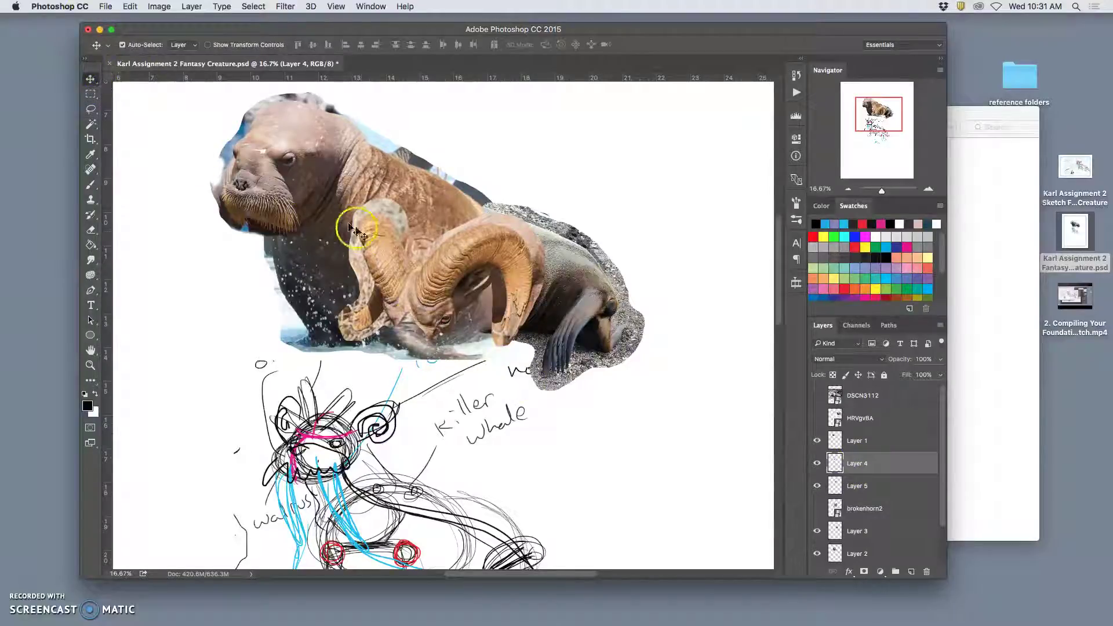
drag(377, 247, 191, 144)
drag(863, 463, 855, 436)
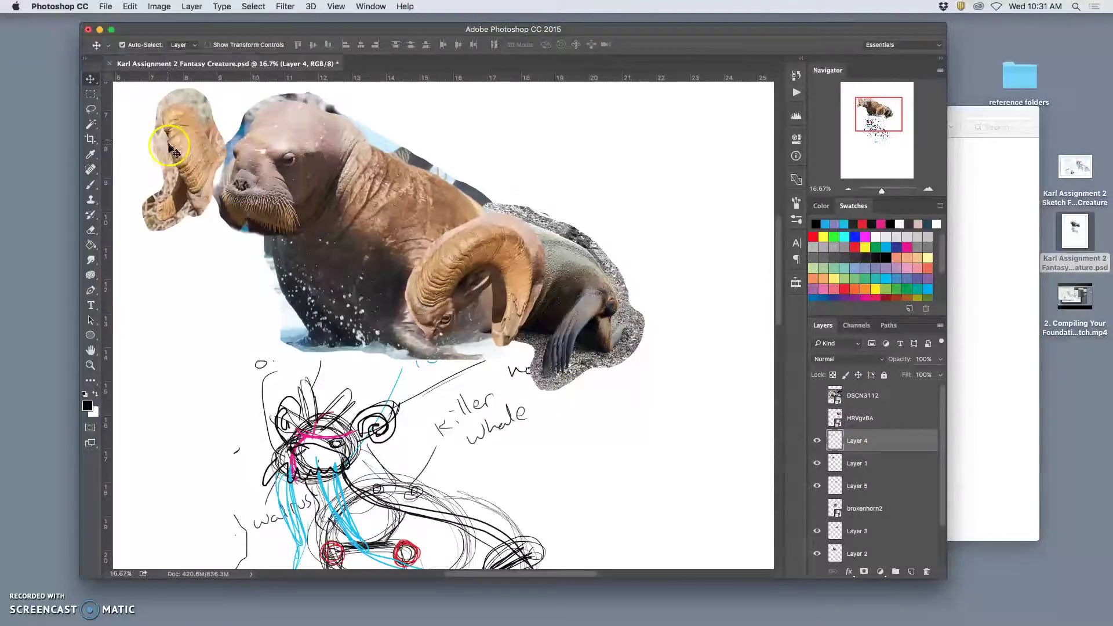
drag(194, 137, 225, 113)
key(super+minus)
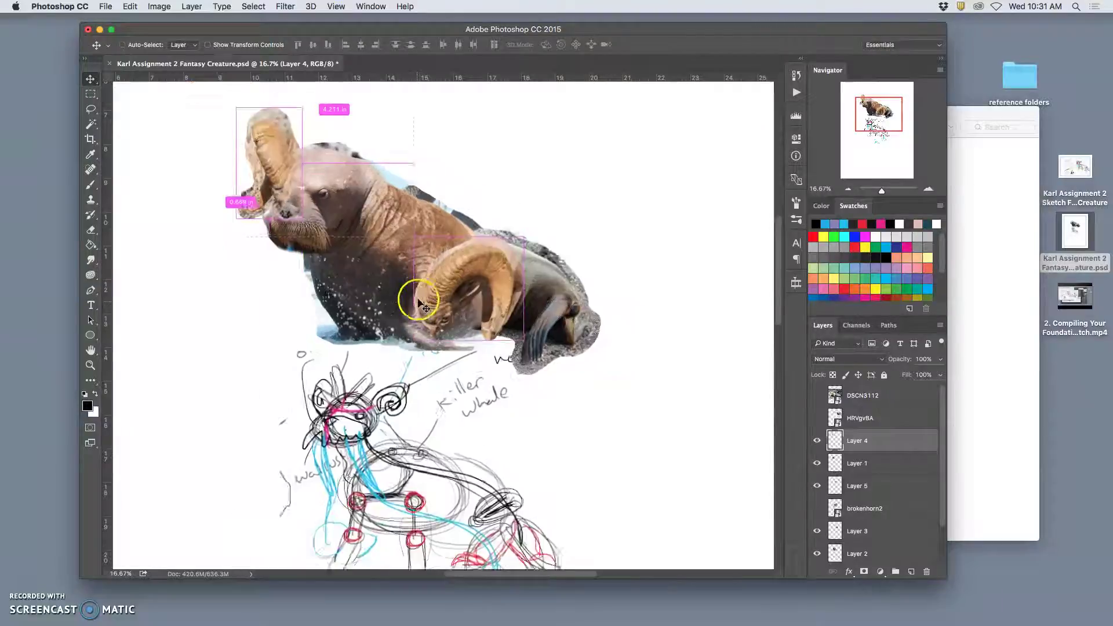
scroll(442, 219, up, 3)
scroll(442, 219, left, 2)
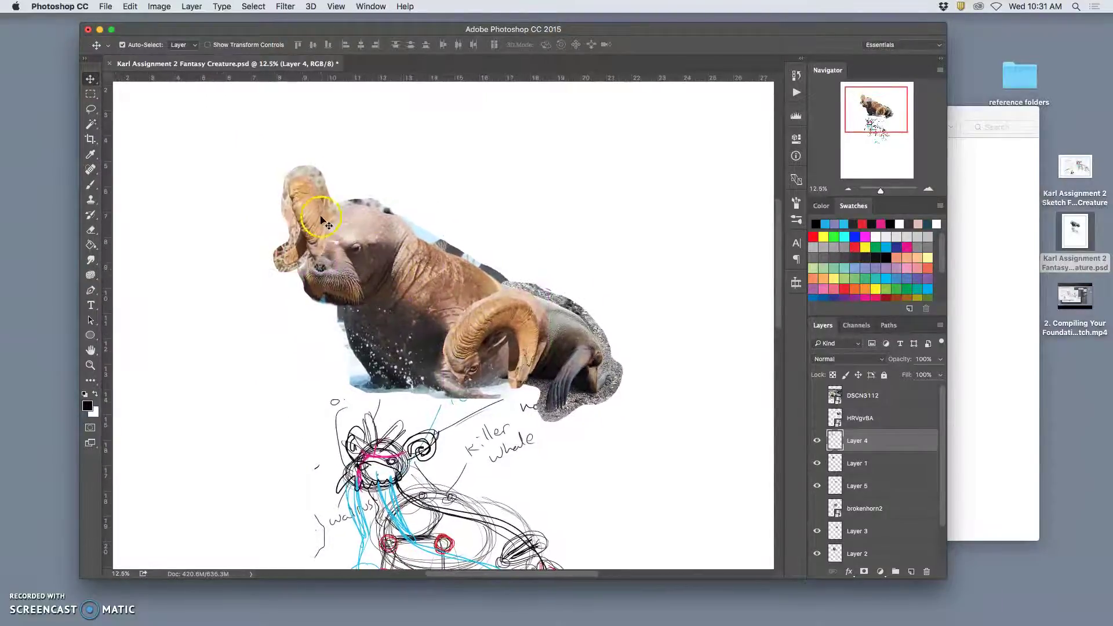
mouse_move(317, 215)
mouse_down()
mouse_move(300, 196)
mouse_move(313, 210)
mouse_up()
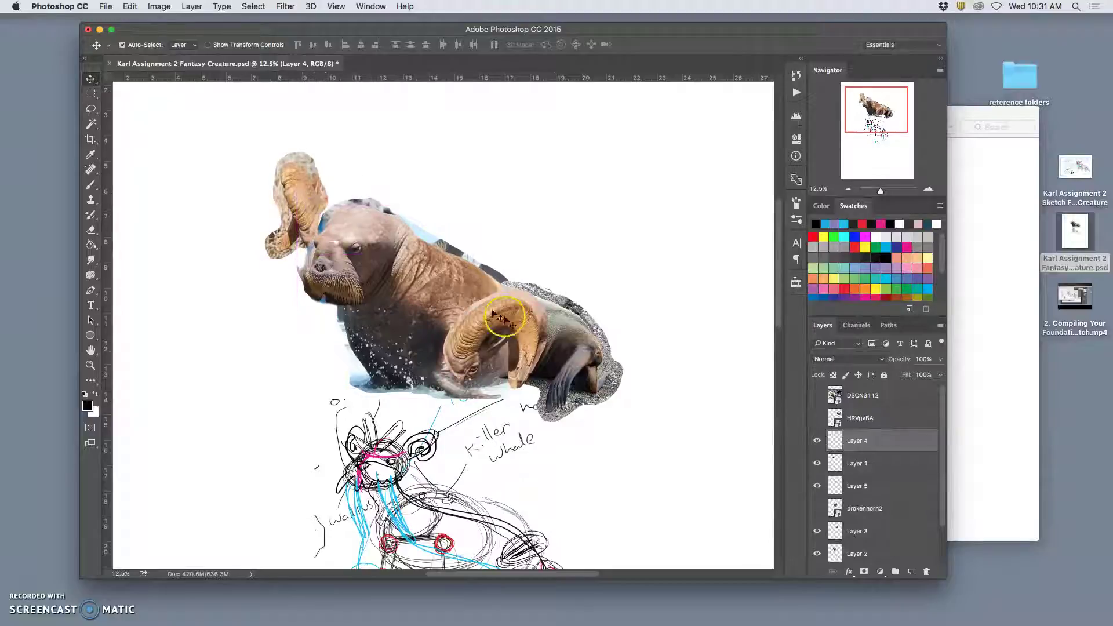
Move the Layer 5 right horn onto the walrus's head and raise it above Layer 1
click(876, 463)
drag(495, 325, 451, 164)
drag(865, 486, 858, 455)
drag(458, 168, 394, 192)
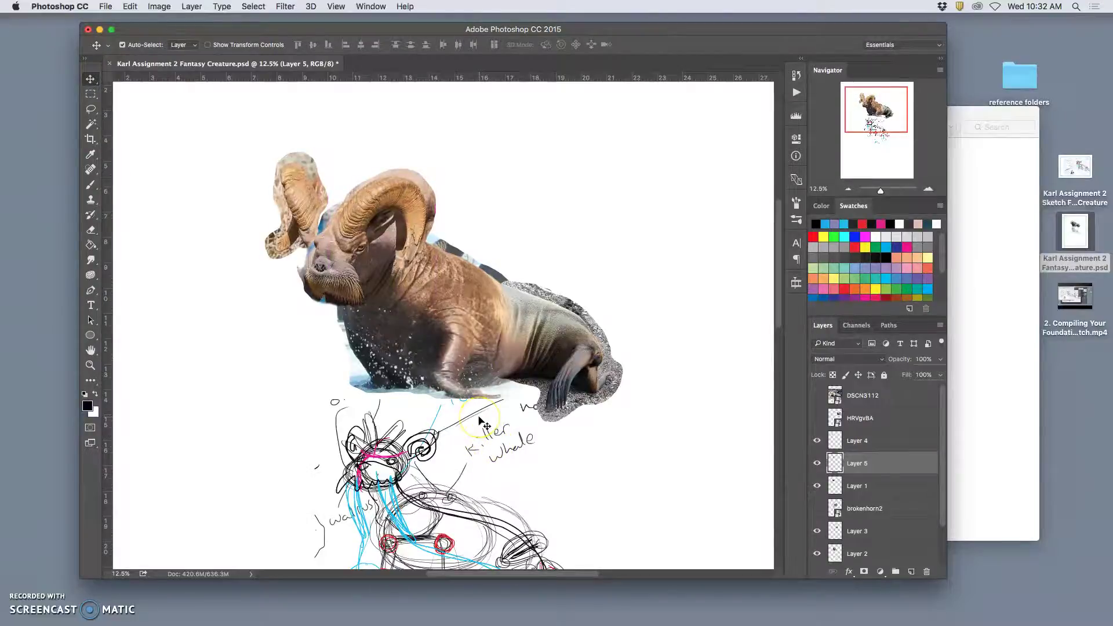
Zoom to 25% on the head and nudge the left horn right and down against it
key(super+equal)
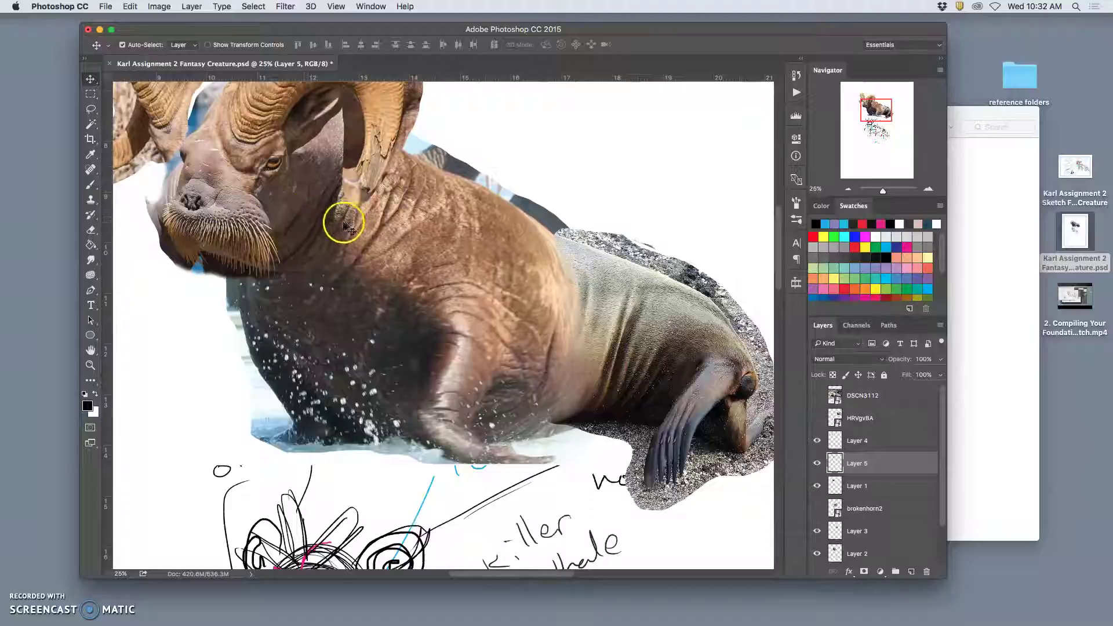
drag(314, 214, 450, 367)
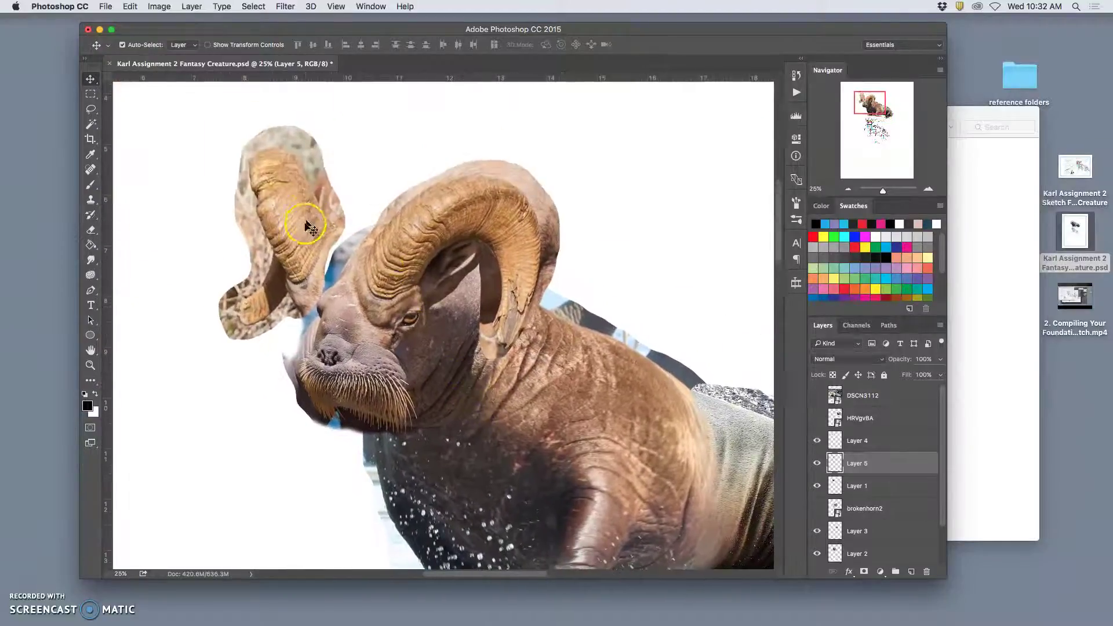
mouse_move(297, 232)
mouse_down()
mouse_move(303, 220)
mouse_move(313, 241)
mouse_move(294, 229)
mouse_move(307, 237)
mouse_move(293, 201)
mouse_move(304, 243)
mouse_up()
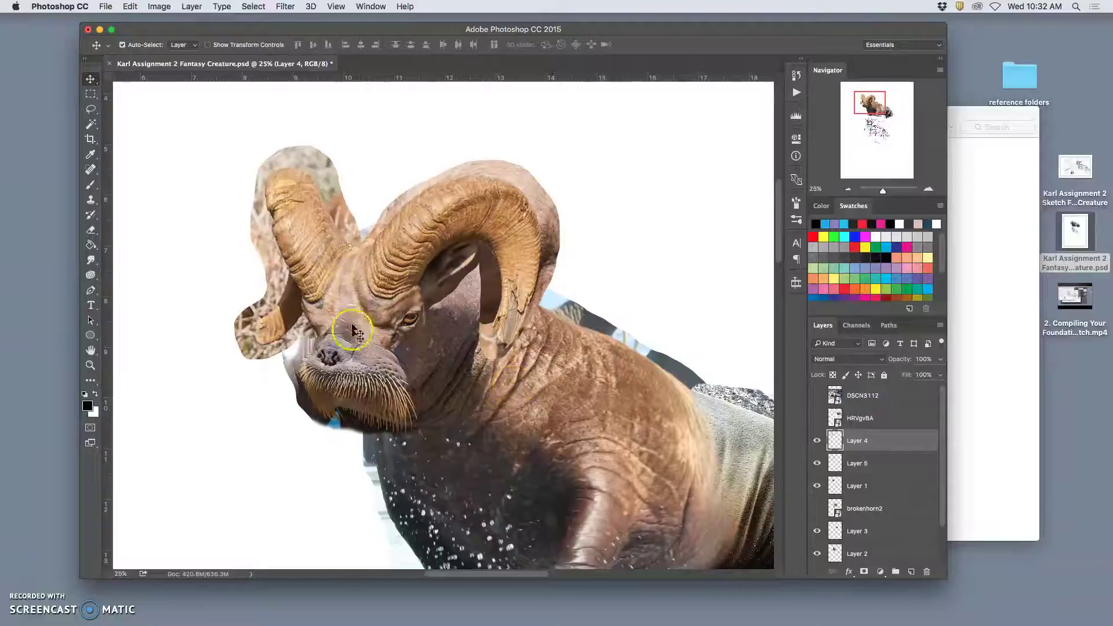
scroll(464, 342, up, 2)
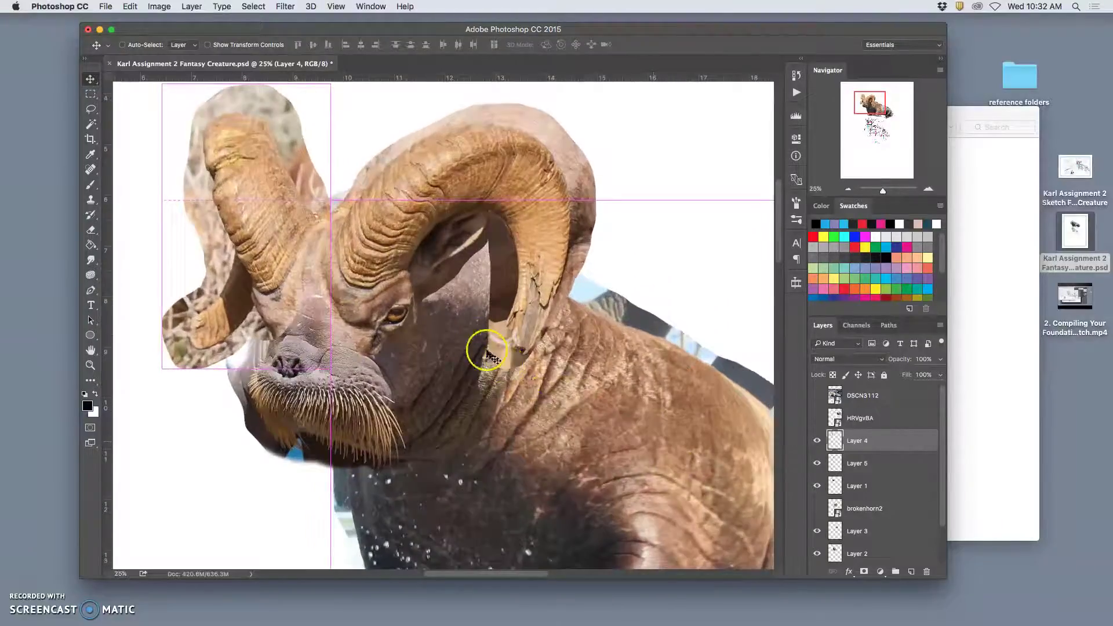
Zoom in on the walrus's face and set the Eraser to 100% opacity
drag(365, 301, 426, 286)
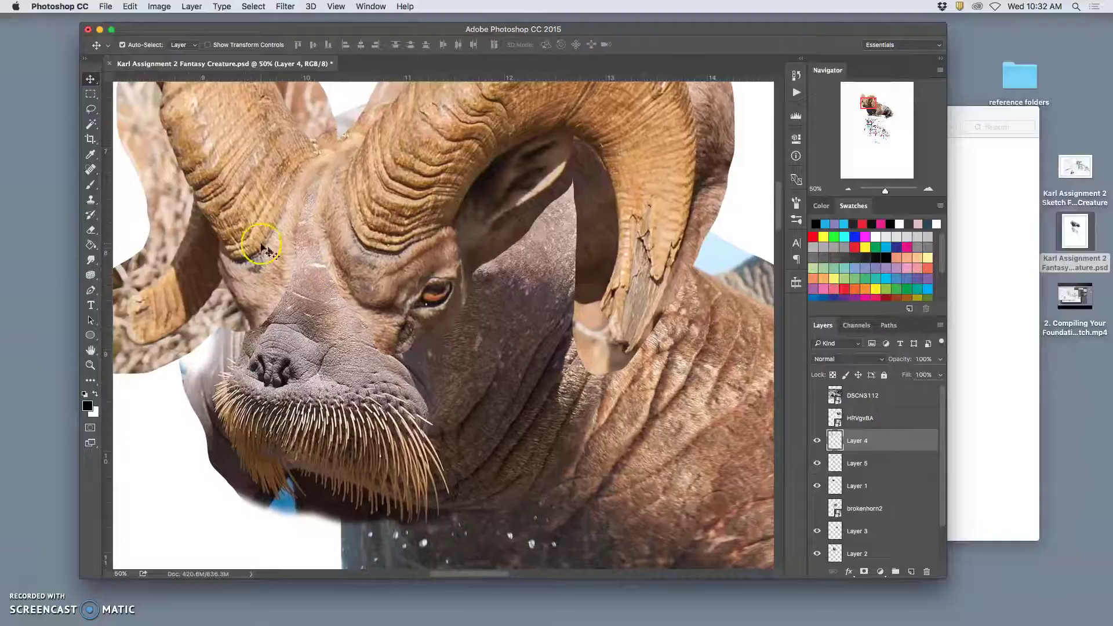
click(90, 229)
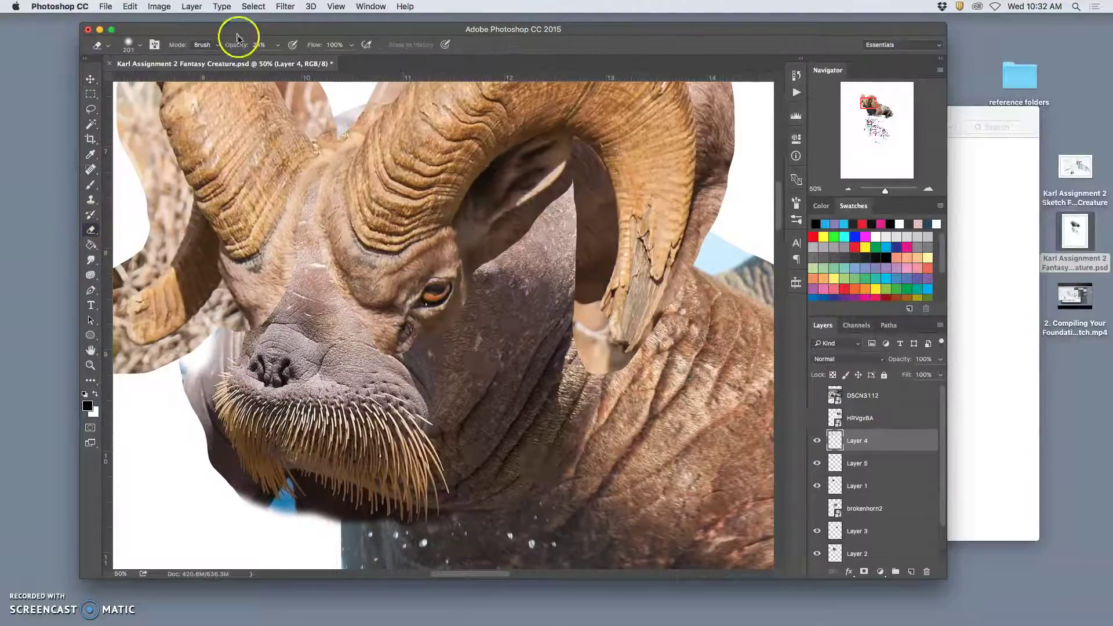
click(277, 45)
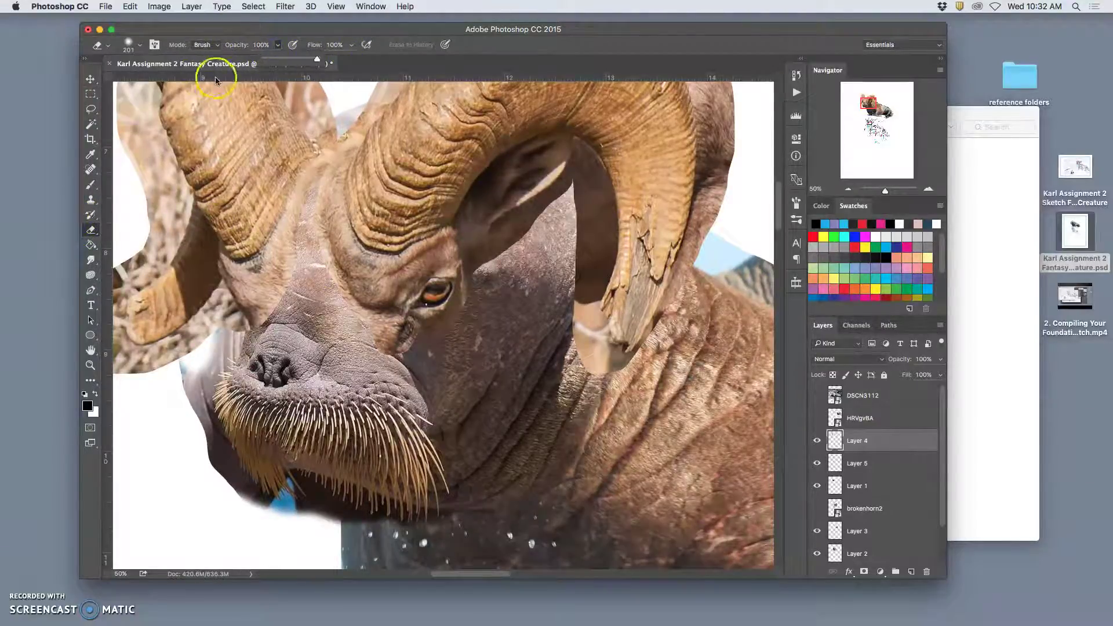
mouse_move(215, 81)
mouse_down()
mouse_move(294, 265)
mouse_move(307, 202)
mouse_move(324, 180)
mouse_move(293, 236)
mouse_move(294, 287)
mouse_move(252, 341)
mouse_move(346, 241)
mouse_move(361, 350)
mouse_move(494, 397)
mouse_up()
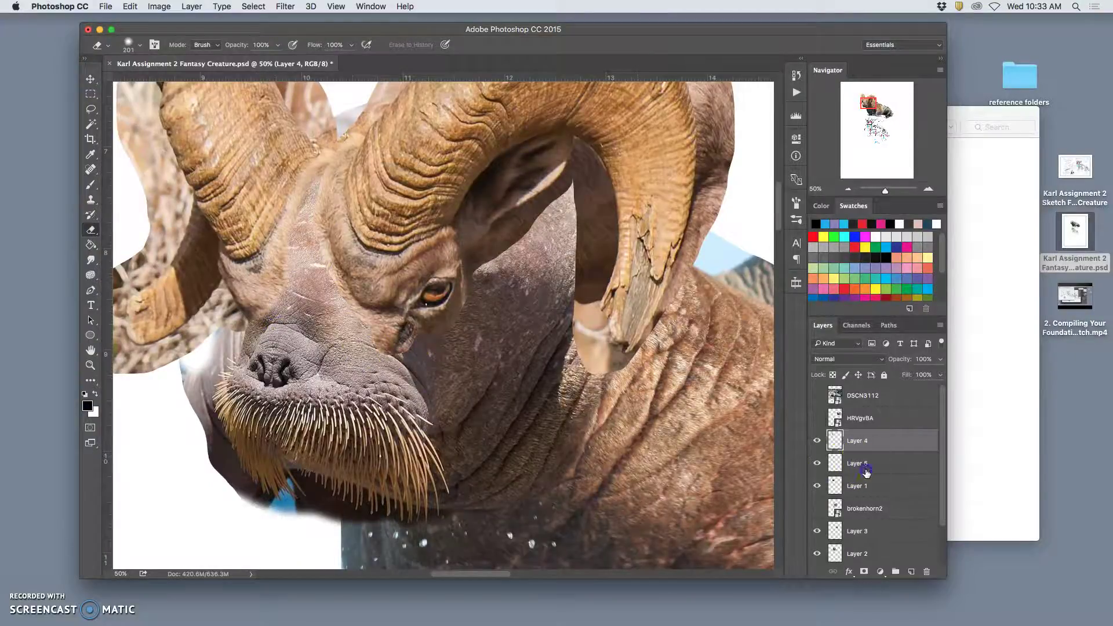
On Layer 5, erase leftover ram pixels around the horn, cheek, eye and neck below the horn base
click(866, 464)
mouse_move(539, 427)
mouse_down()
mouse_move(323, 186)
mouse_move(335, 136)
mouse_move(337, 146)
mouse_move(345, 120)
mouse_move(370, 102)
mouse_move(340, 137)
mouse_move(323, 186)
mouse_move(318, 174)
mouse_up()
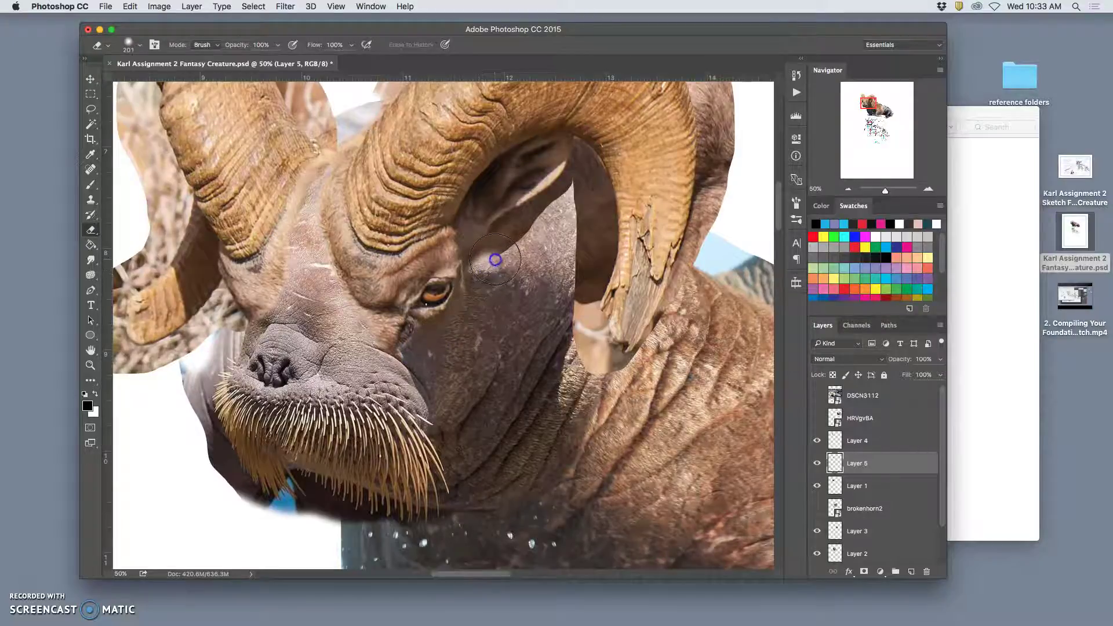
mouse_move(494, 275)
mouse_down()
mouse_move(468, 325)
mouse_move(497, 390)
mouse_move(466, 354)
mouse_move(424, 354)
mouse_move(456, 376)
mouse_move(518, 336)
mouse_move(553, 274)
mouse_move(537, 248)
mouse_up()
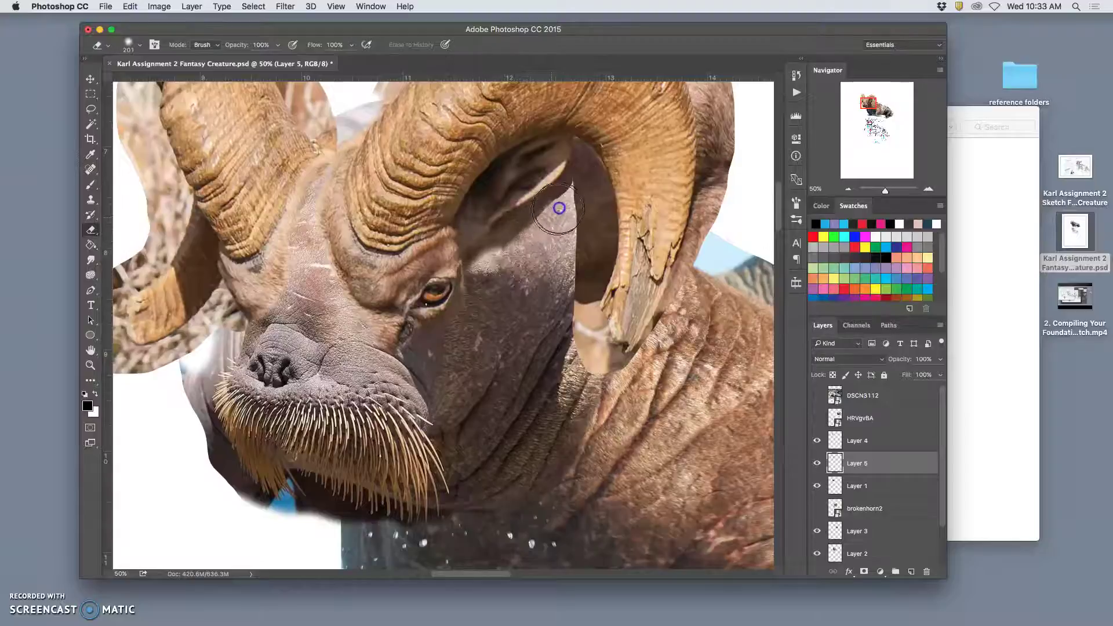
mouse_move(566, 196)
mouse_down()
mouse_move(575, 286)
mouse_move(583, 244)
mouse_move(560, 315)
mouse_move(574, 305)
mouse_move(579, 365)
mouse_move(591, 373)
mouse_move(562, 292)
mouse_move(581, 242)
mouse_move(569, 275)
mouse_move(568, 384)
mouse_move(540, 410)
mouse_up()
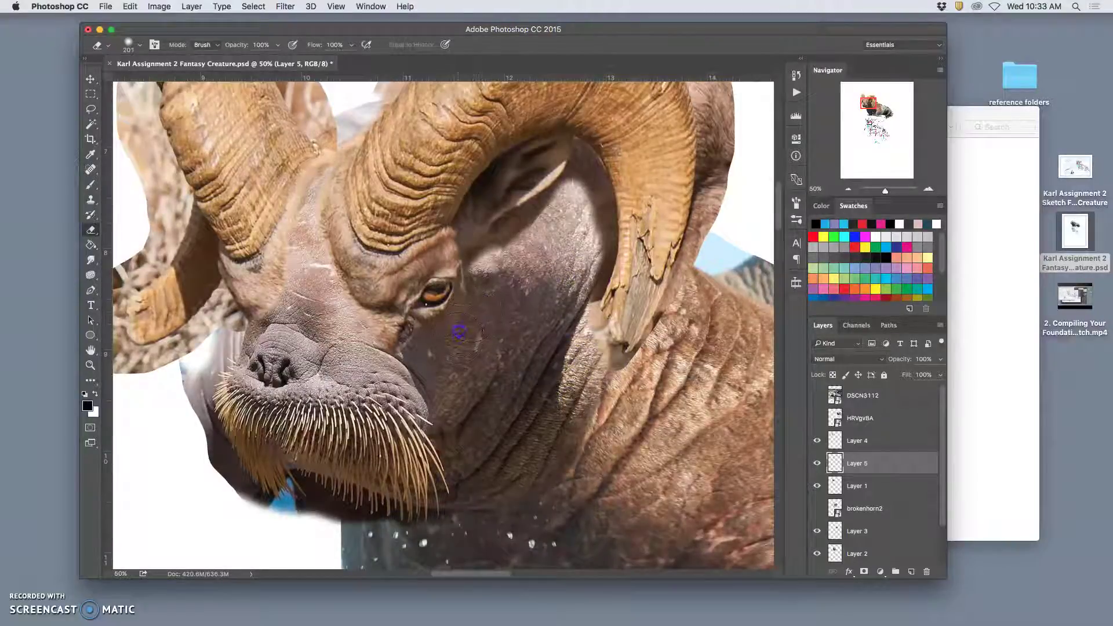
mouse_move(423, 369)
mouse_down()
mouse_move(385, 367)
mouse_move(402, 381)
mouse_up()
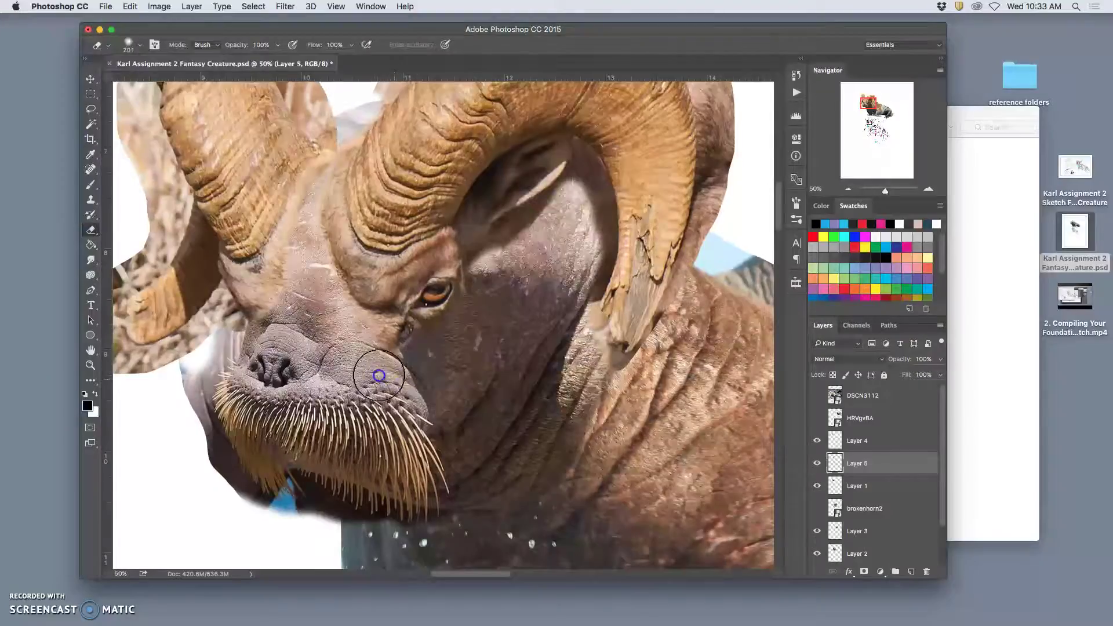
drag(379, 376, 377, 371)
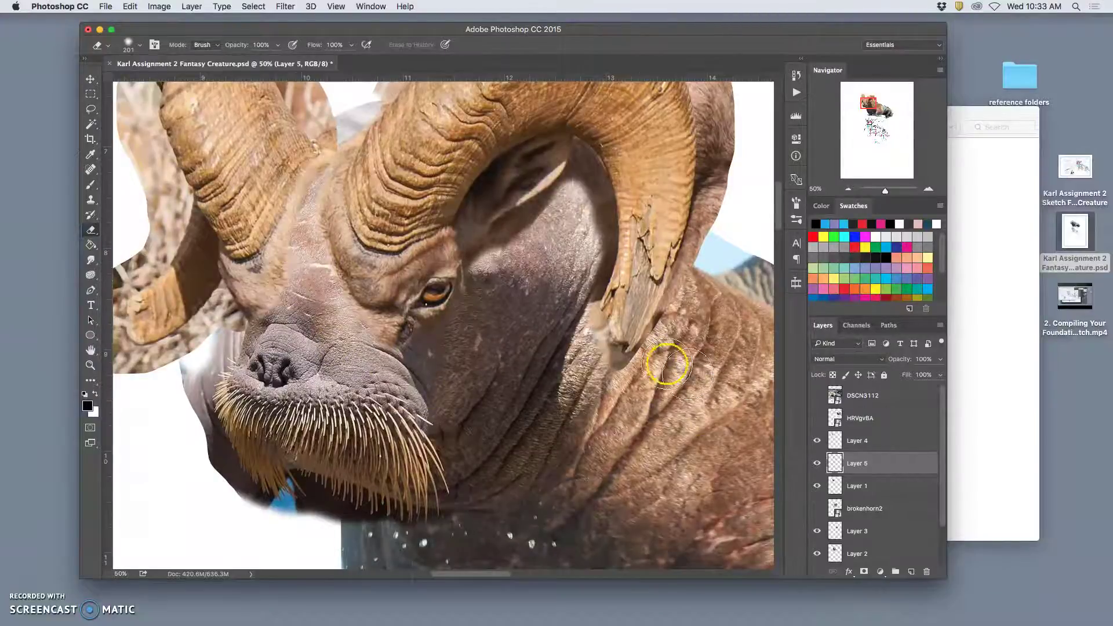
click(632, 374)
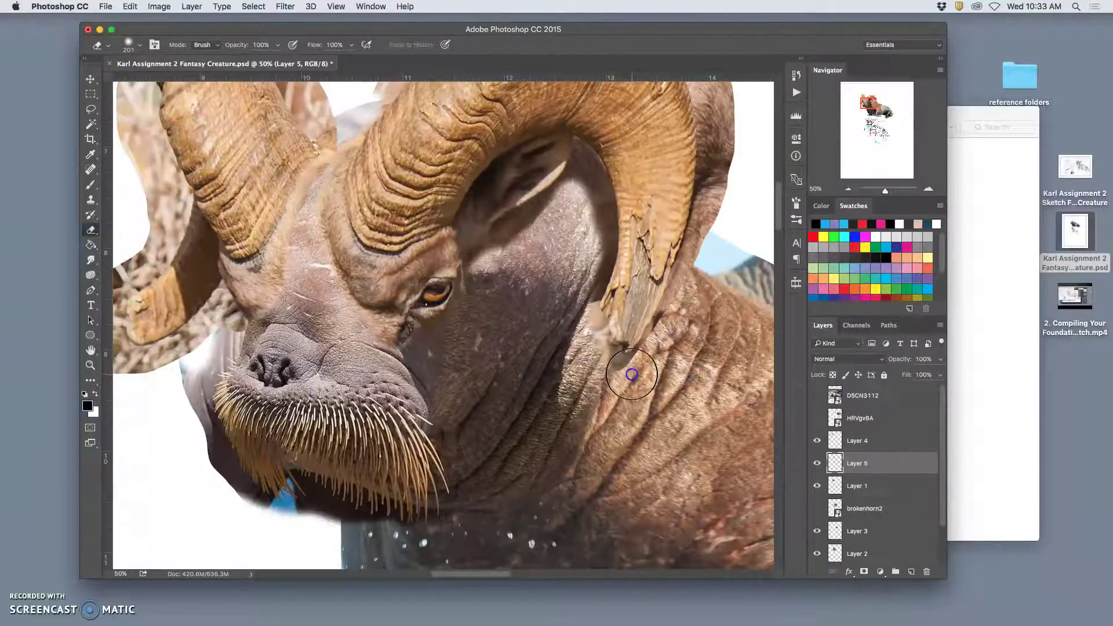
mouse_move(632, 374)
mouse_down()
mouse_move(609, 373)
mouse_move(633, 371)
mouse_move(662, 338)
mouse_move(648, 347)
mouse_move(704, 263)
mouse_move(703, 273)
mouse_move(736, 192)
mouse_up()
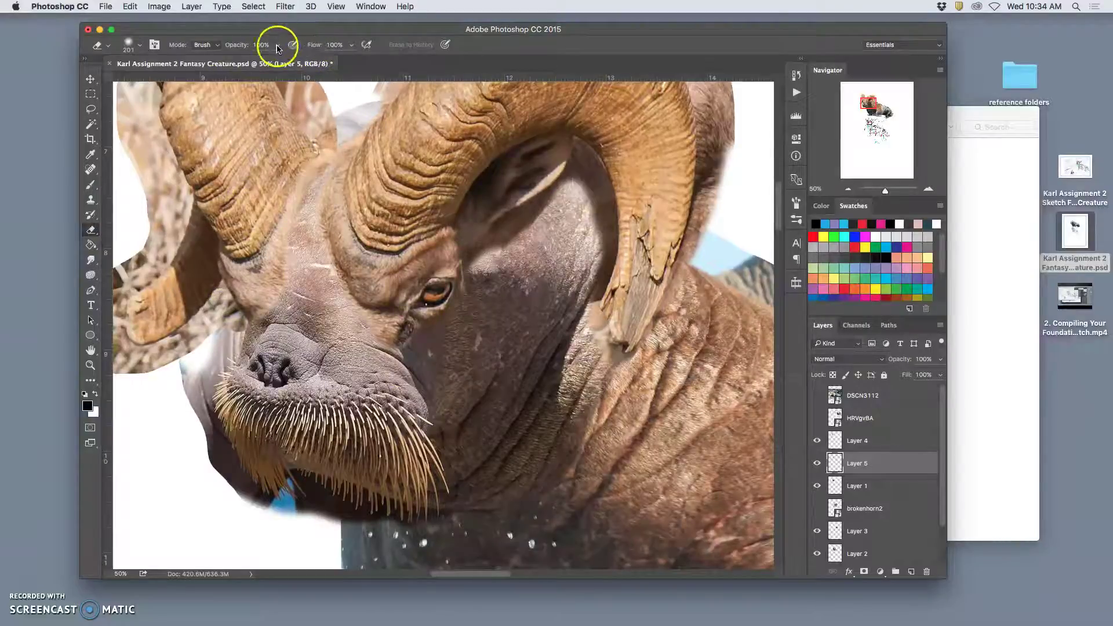
Fade the forehead ram fur between the horns with the Eraser at 19% opacity
drag(278, 48, 241, 56)
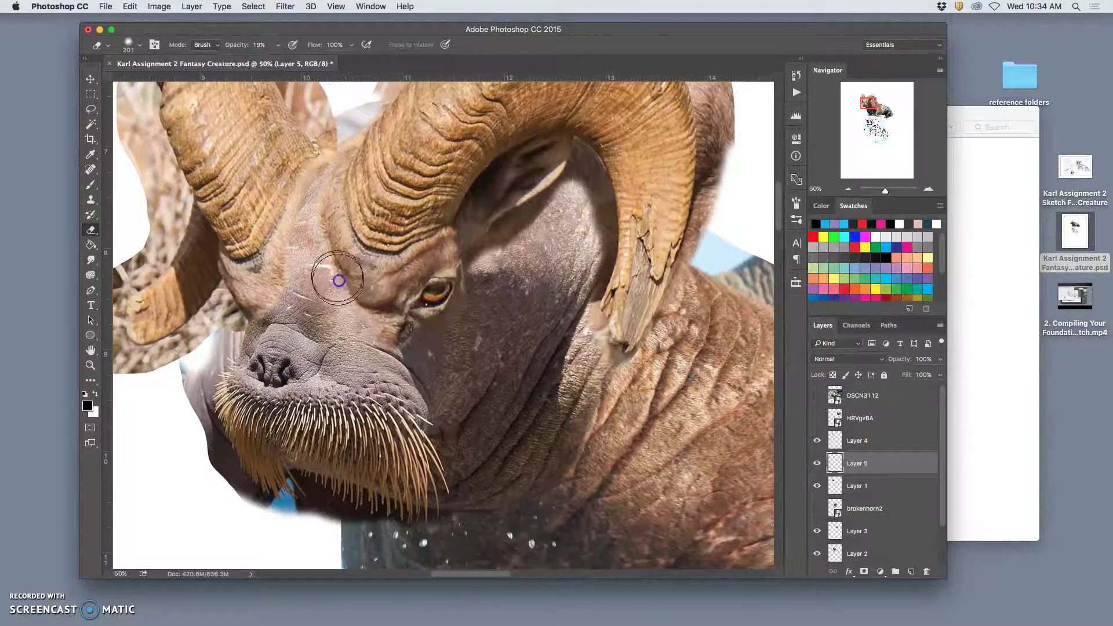
mouse_move(322, 223)
mouse_down()
mouse_move(329, 171)
mouse_move(285, 241)
mouse_move(286, 284)
mouse_move(279, 274)
mouse_move(298, 273)
mouse_move(346, 298)
mouse_move(388, 342)
mouse_move(387, 322)
mouse_move(402, 323)
mouse_move(392, 318)
mouse_move(448, 337)
mouse_move(430, 342)
mouse_move(426, 326)
mouse_move(460, 306)
mouse_move(469, 268)
mouse_move(512, 251)
mouse_move(478, 262)
mouse_move(545, 214)
mouse_move(476, 259)
mouse_move(474, 280)
mouse_move(555, 212)
mouse_move(609, 198)
mouse_move(580, 229)
mouse_move(595, 217)
mouse_move(587, 234)
mouse_move(586, 196)
mouse_move(596, 231)
mouse_move(576, 323)
mouse_move(581, 362)
mouse_move(575, 348)
mouse_move(589, 322)
mouse_move(603, 362)
mouse_up()
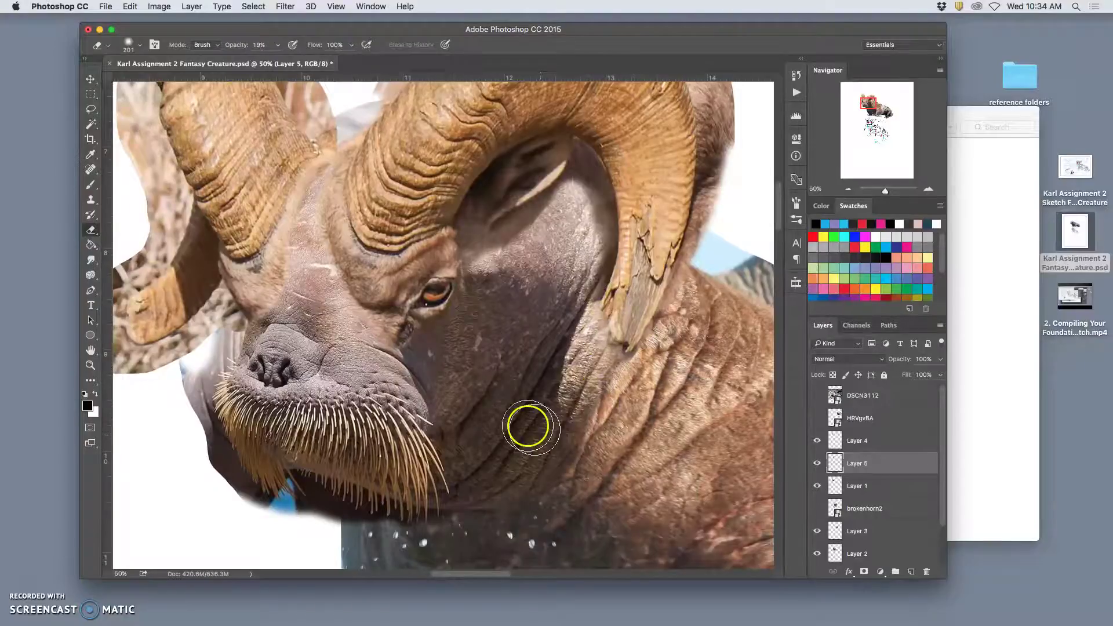
Lasso a freehand outline around the right horn base and upper neck
click(91, 110)
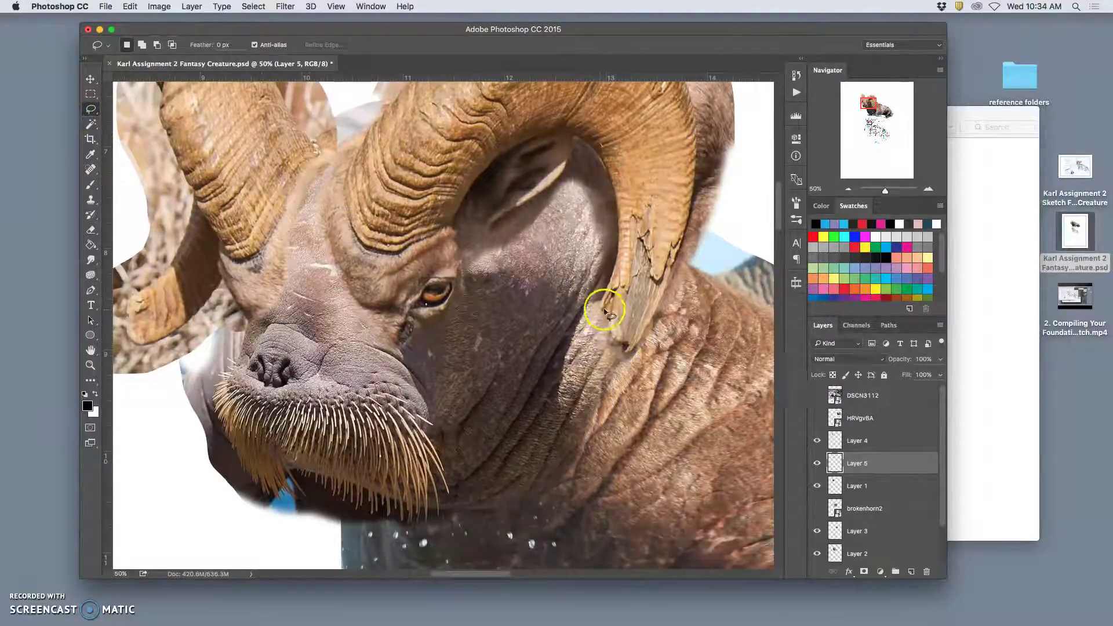
drag(603, 311, 601, 311)
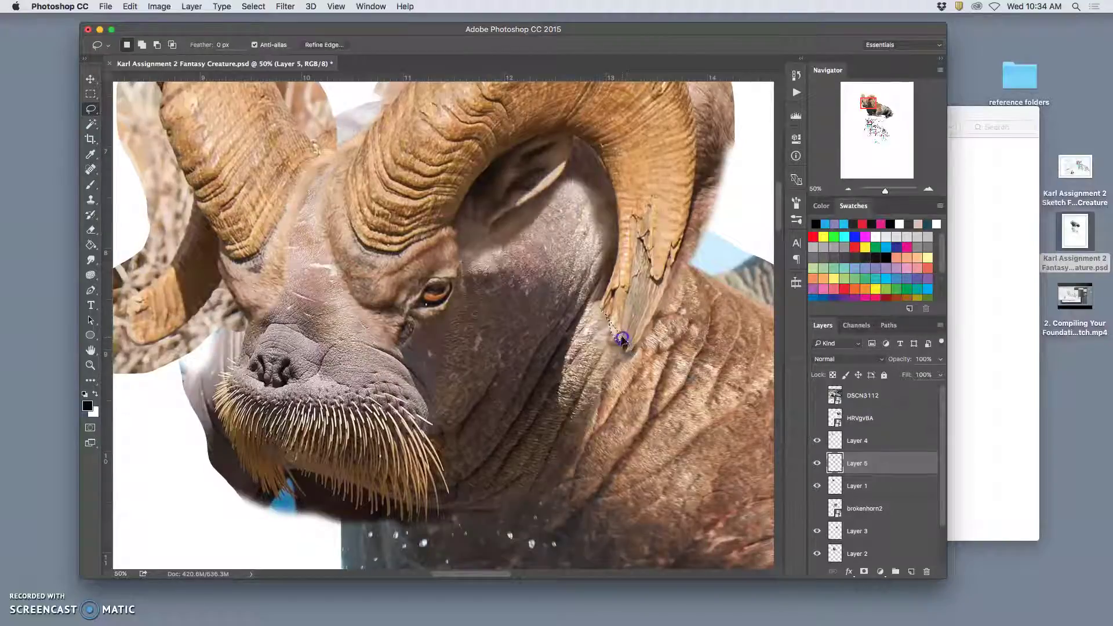
click(606, 315)
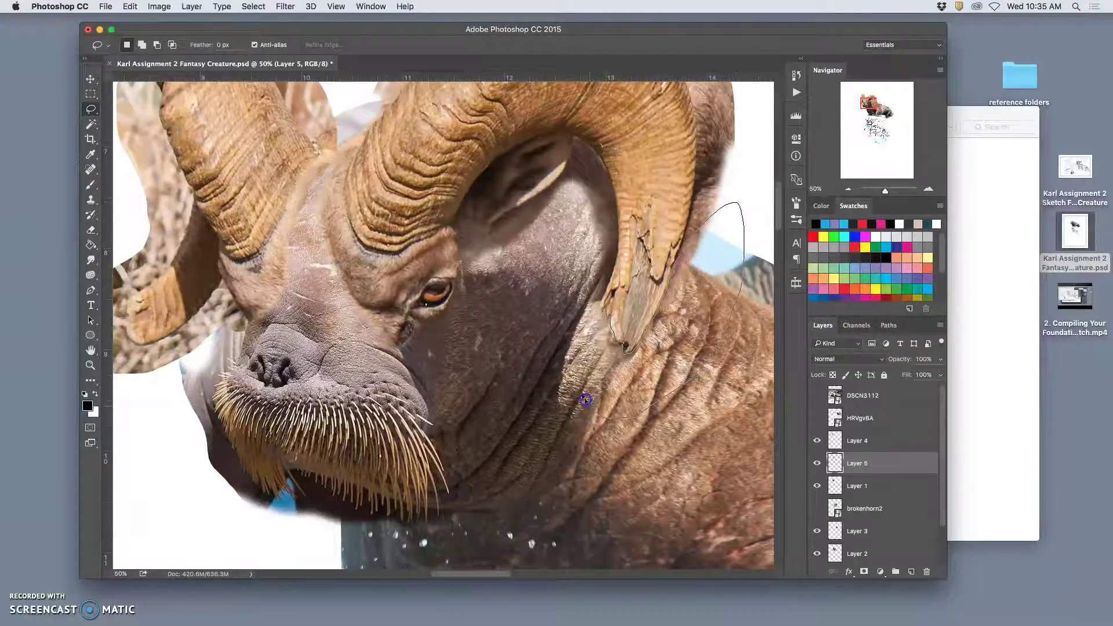
drag(577, 312, 589, 322)
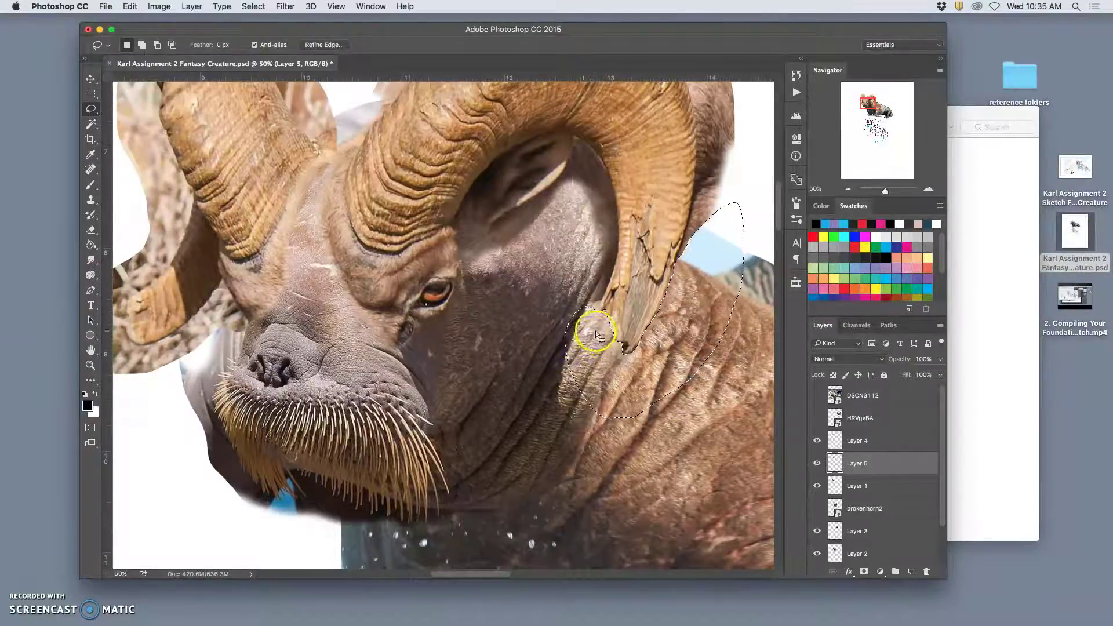
click(567, 392)
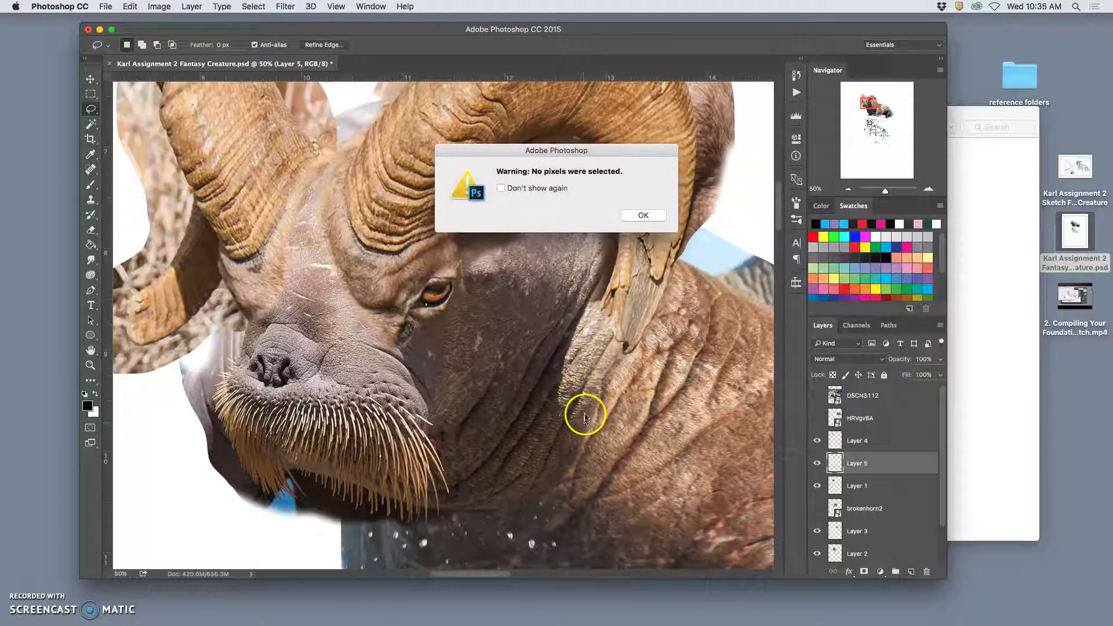
click(645, 214)
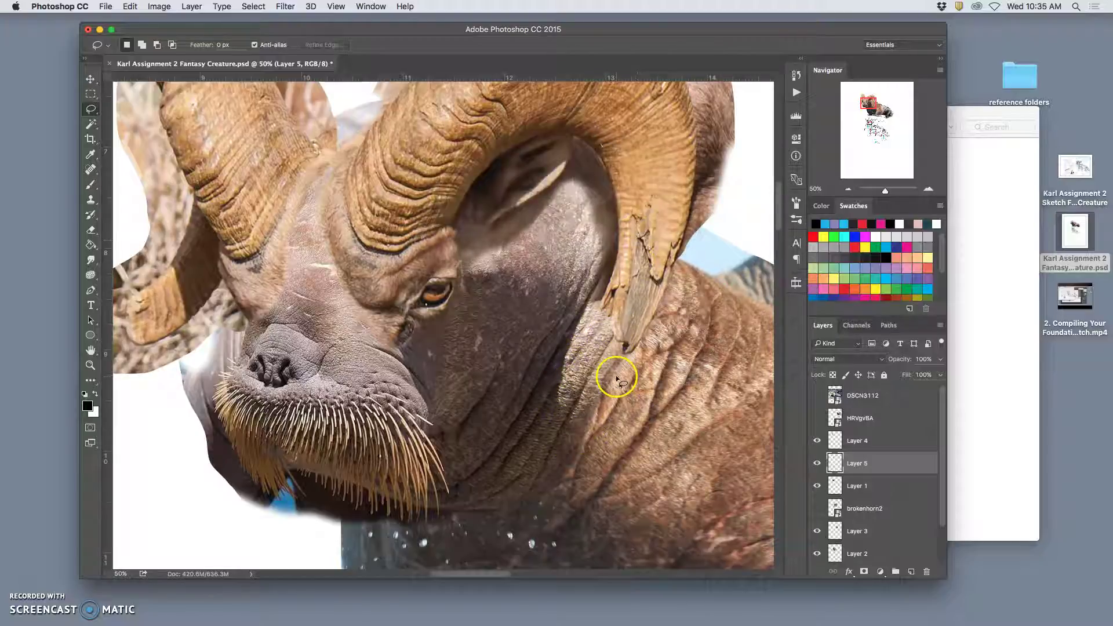
drag(616, 358, 636, 346)
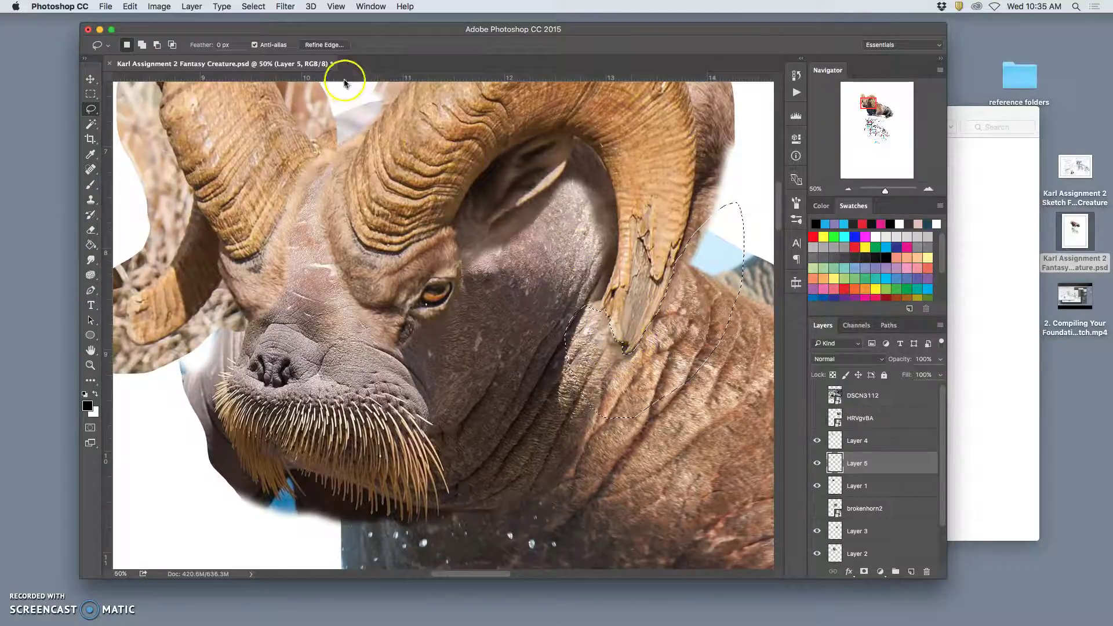
Invert the horn-and-neck selection, then zoom out and back in
click(260, 7)
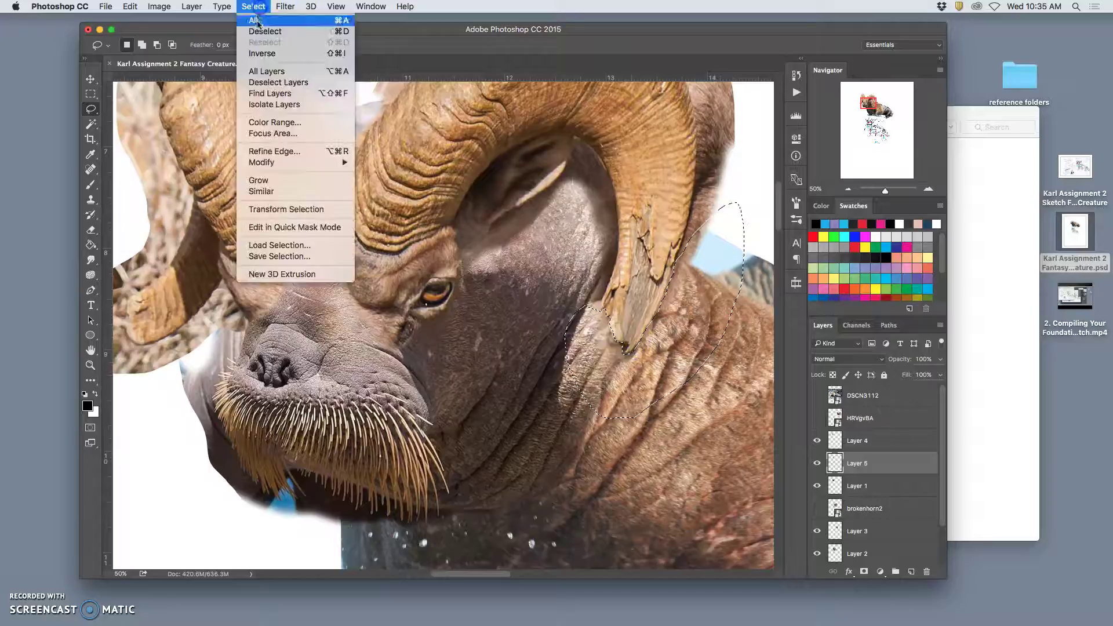
click(264, 56)
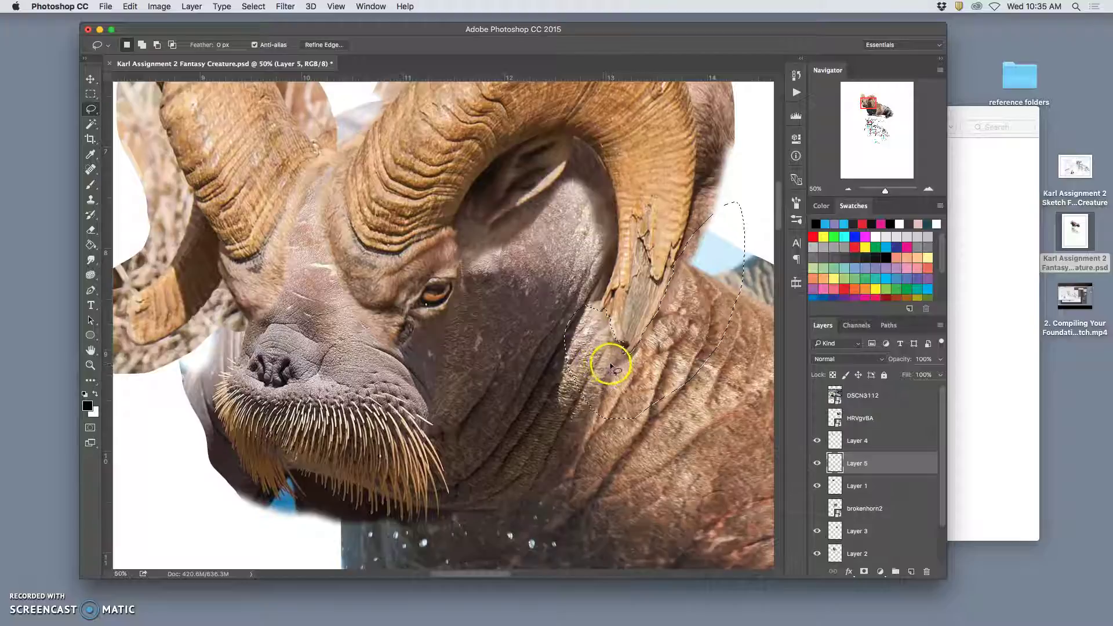
key(super+minus)
key(super+minus)
key(super+minus)
key(super+minus)
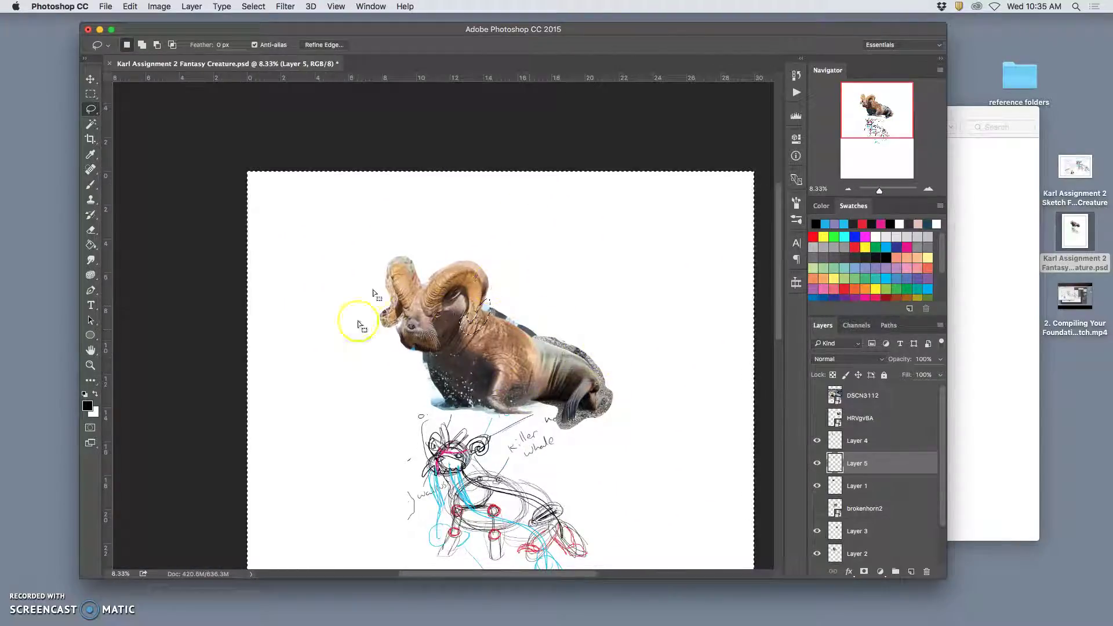
key(super+shift+i)
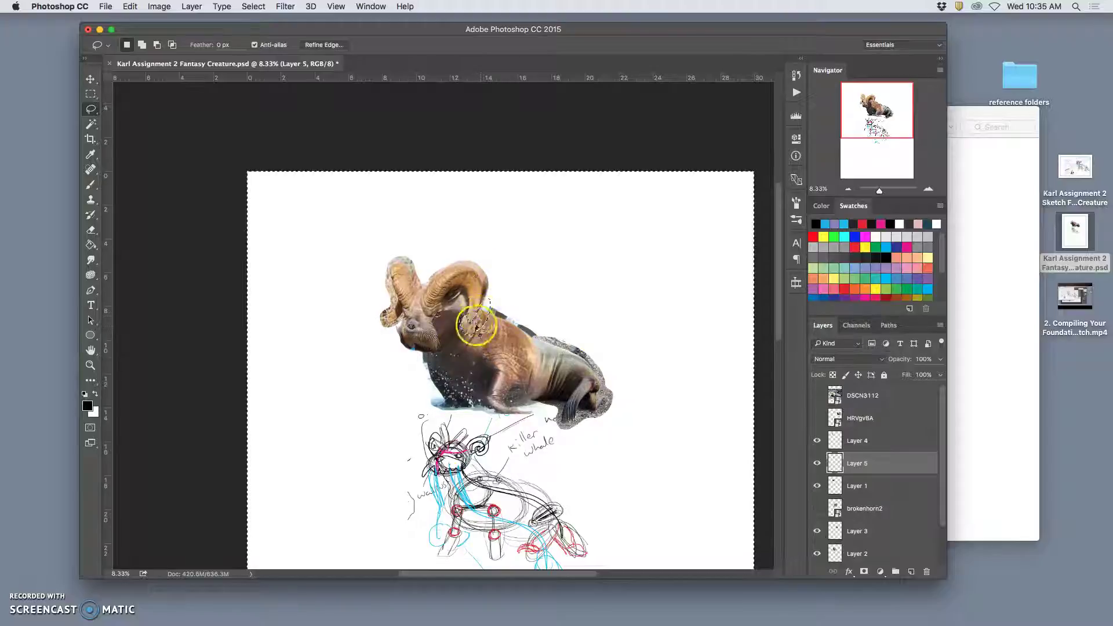
scroll(487, 316, up, 5)
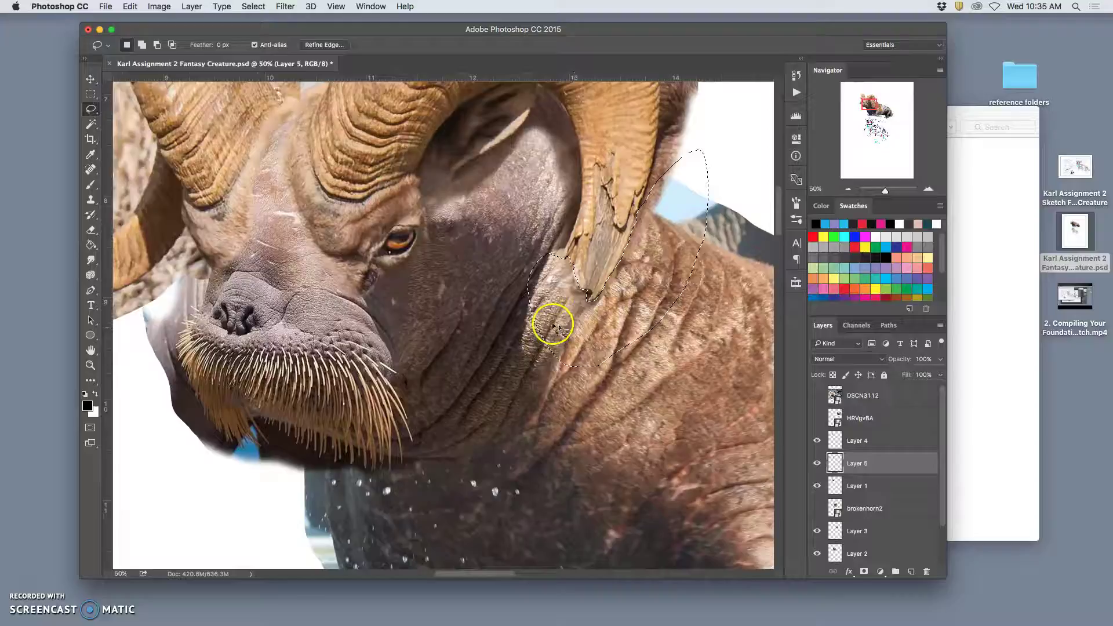
With the Eraser chosen, compare Layer 5 on and off and invert the selection
click(91, 230)
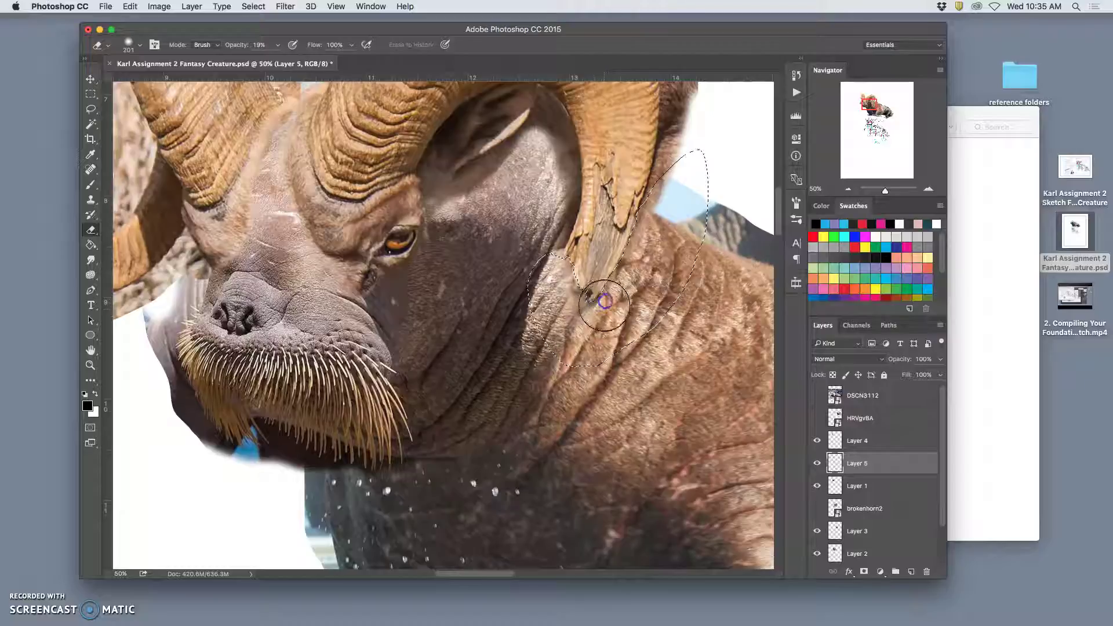
click(817, 463)
click(817, 463)
click(817, 463)
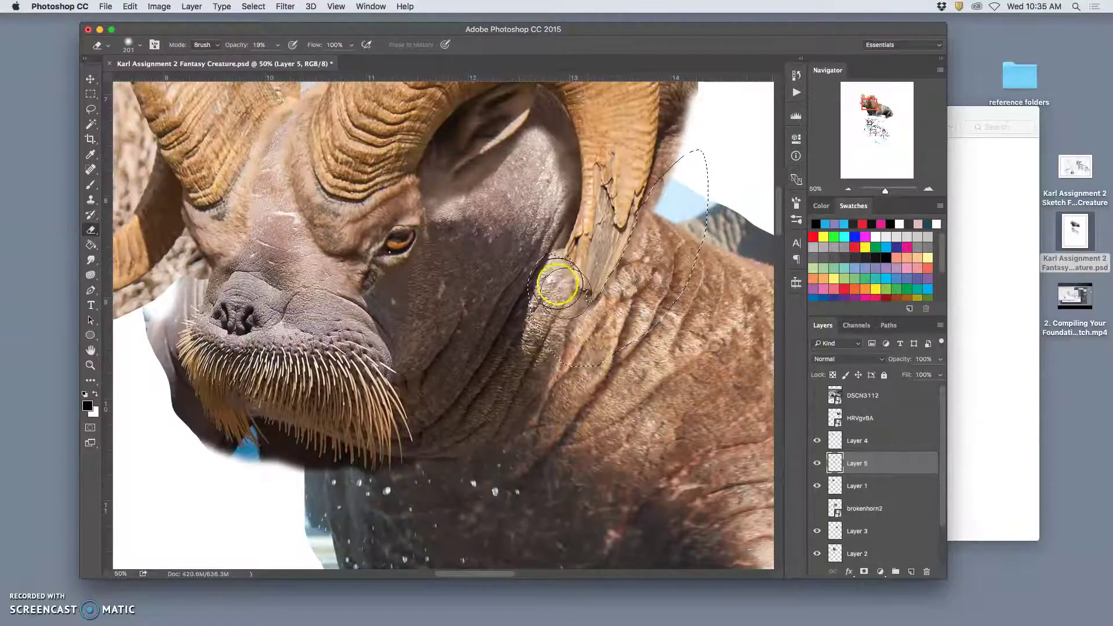
click(266, 7)
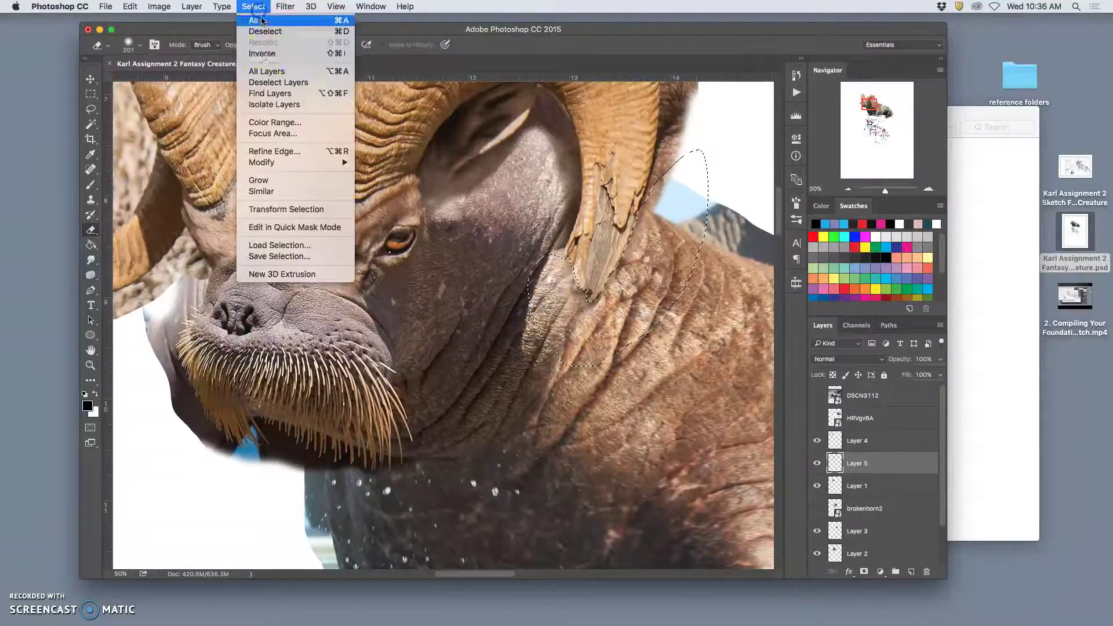
click(283, 54)
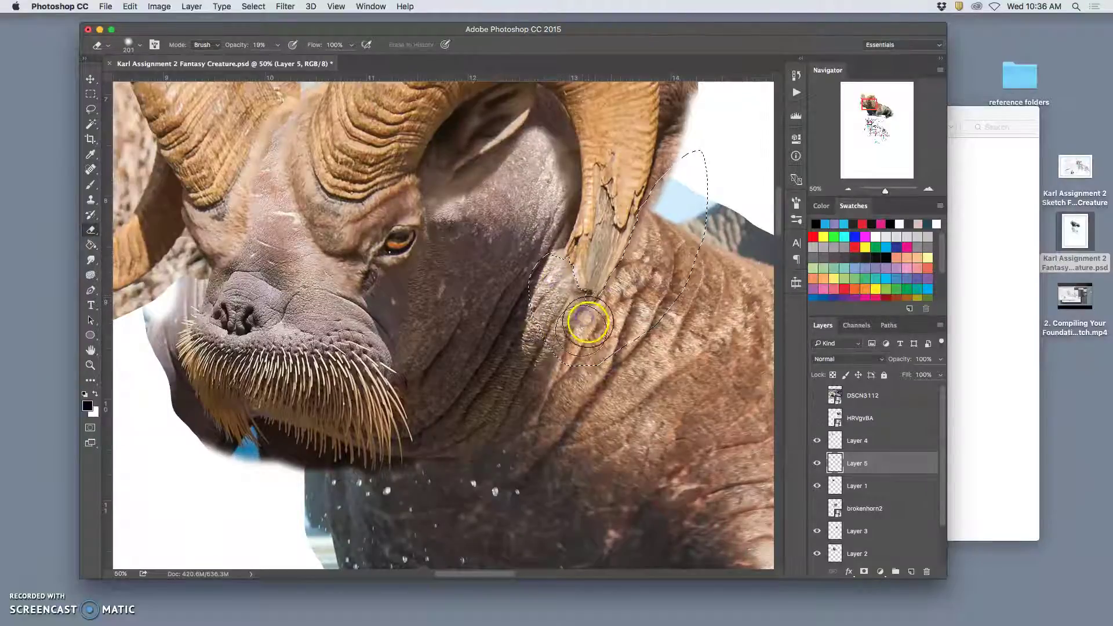
Softly erase ram fur down the neck, over the neck fold and along the brow
mouse_move(580, 301)
mouse_down()
mouse_move(532, 417)
mouse_move(547, 380)
mouse_up()
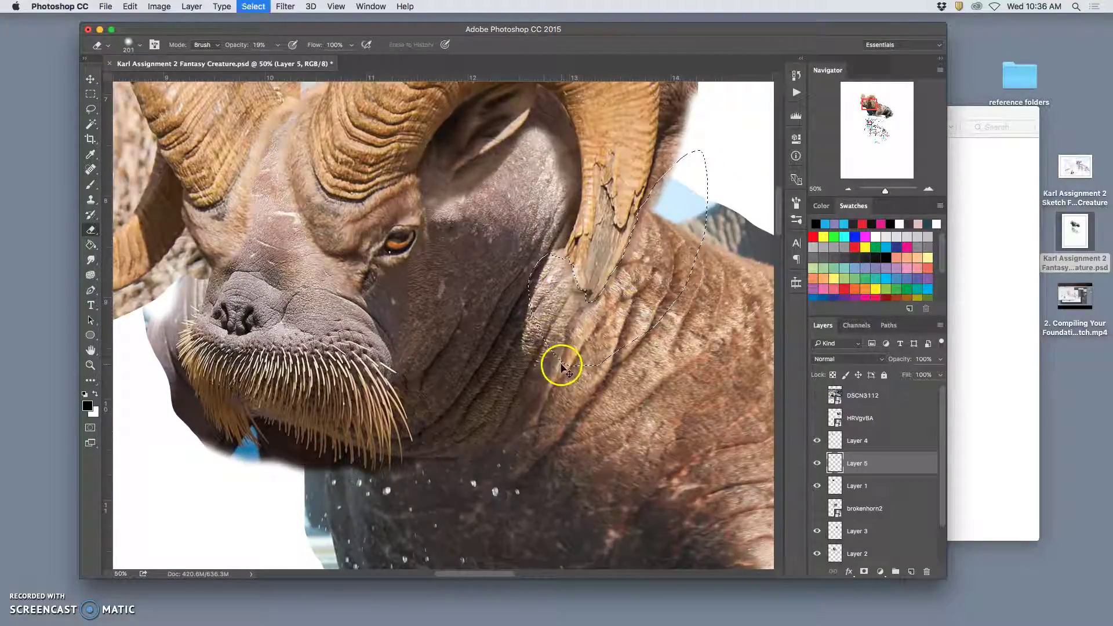
mouse_move(557, 432)
mouse_down()
mouse_move(554, 481)
mouse_move(570, 427)
mouse_move(561, 439)
mouse_move(545, 412)
mouse_up()
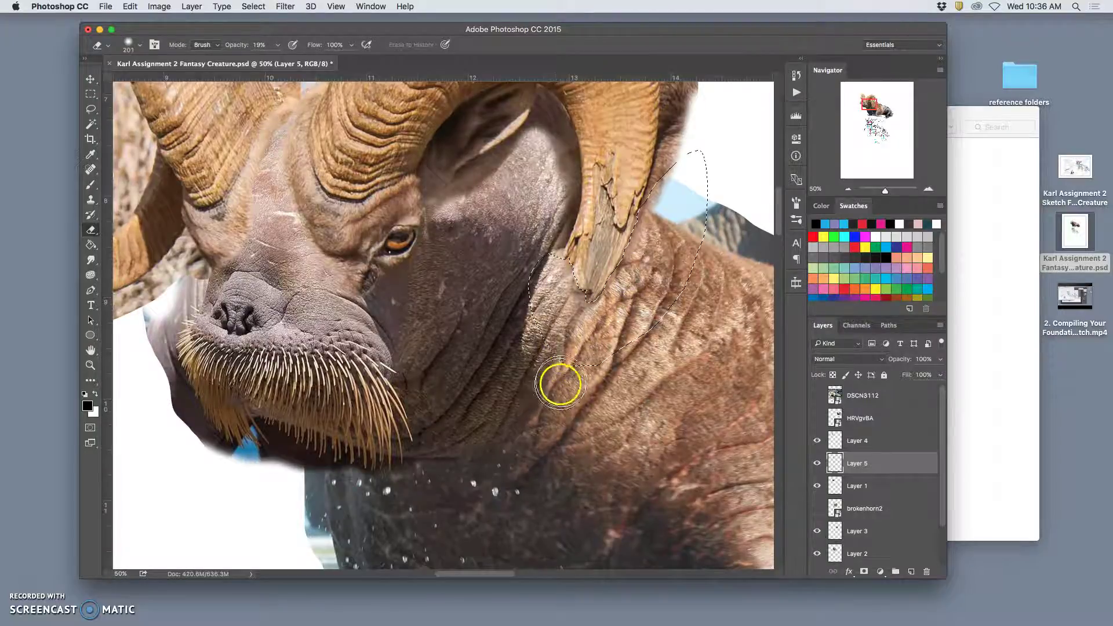
mouse_move(329, 270)
mouse_down()
mouse_move(325, 72)
mouse_move(321, 102)
mouse_move(177, 264)
mouse_move(145, 283)
mouse_up()
Switch to the Burn tool at 27% exposure, checking Layer 5's blend
click(90, 261)
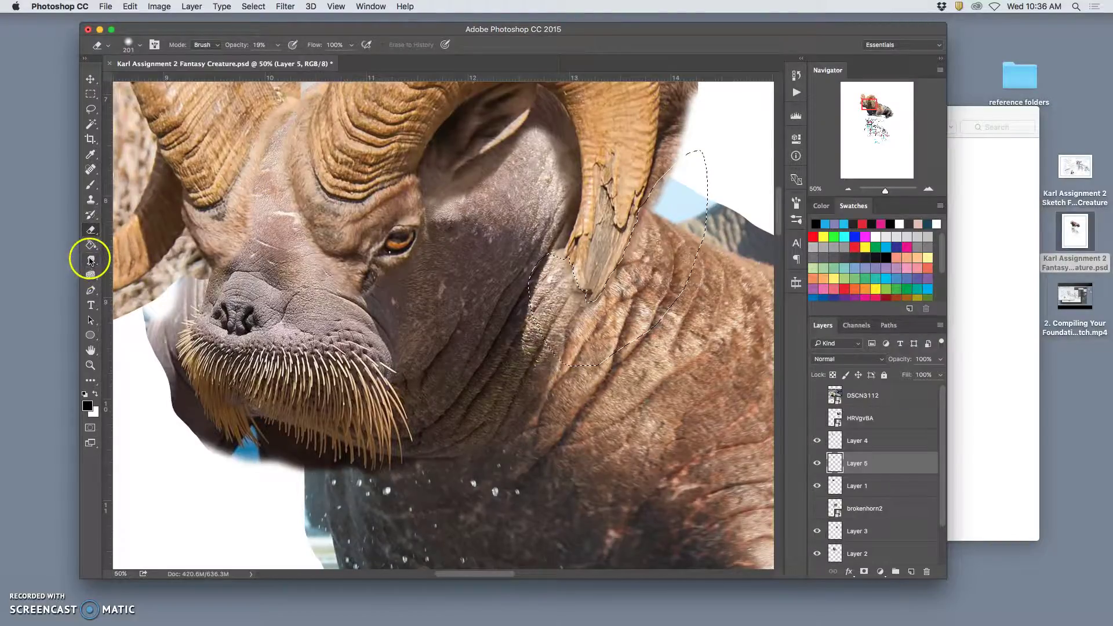
click(91, 275)
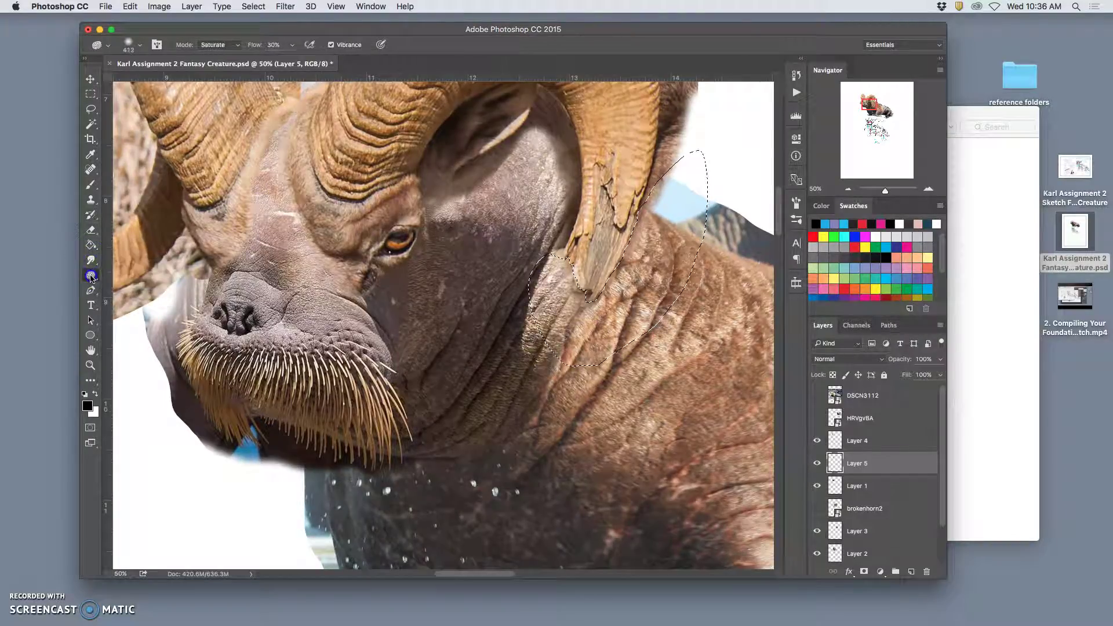
click(120, 283)
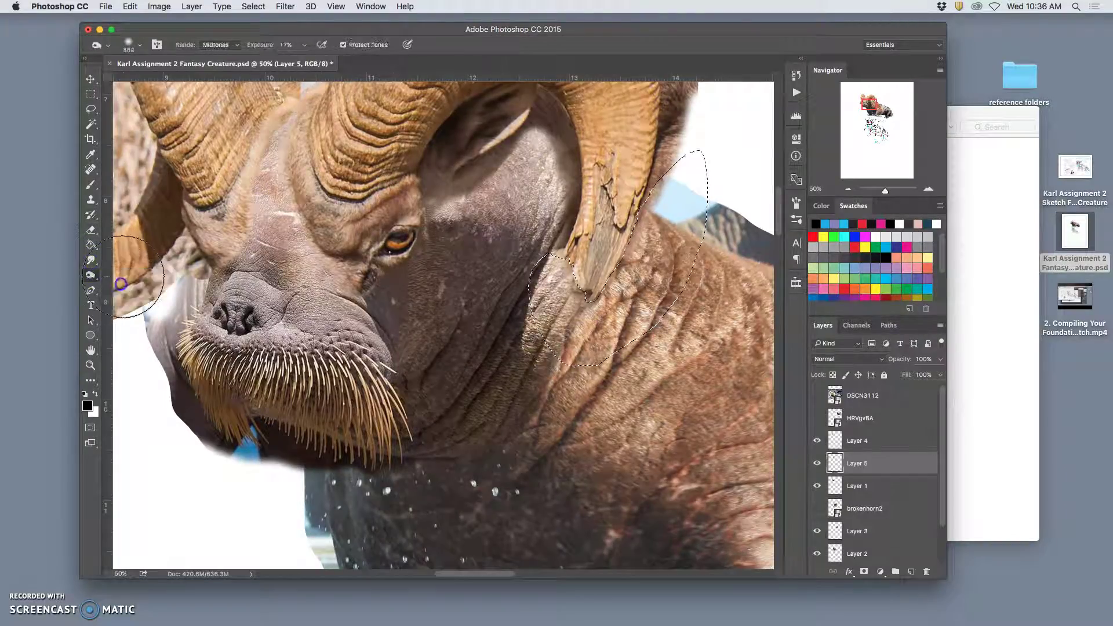
click(816, 463)
click(817, 464)
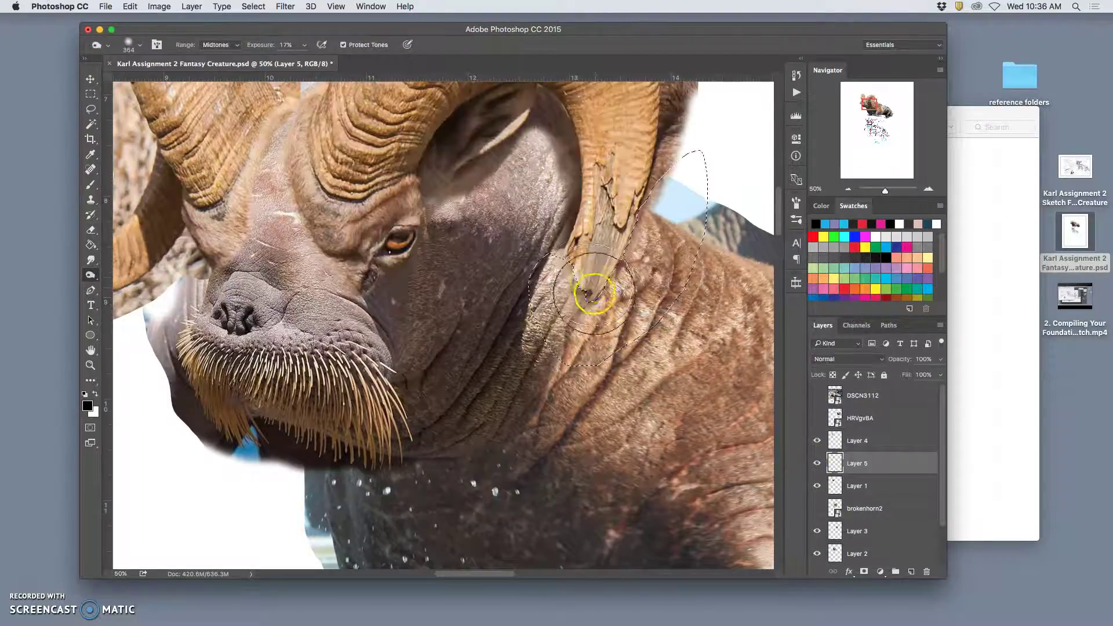
click(298, 45)
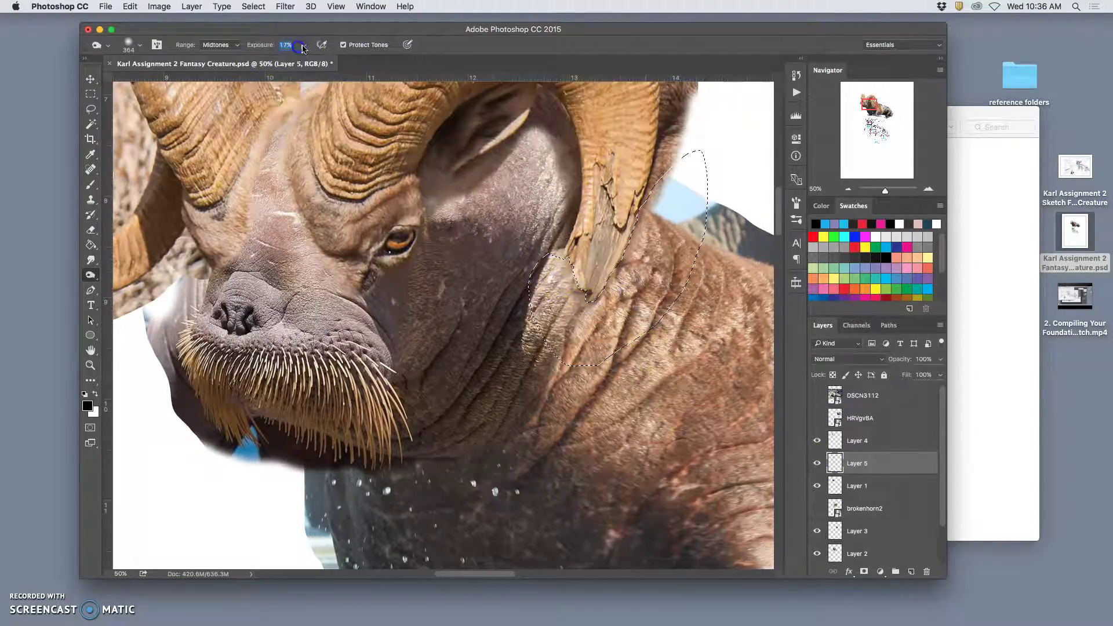
text(27)
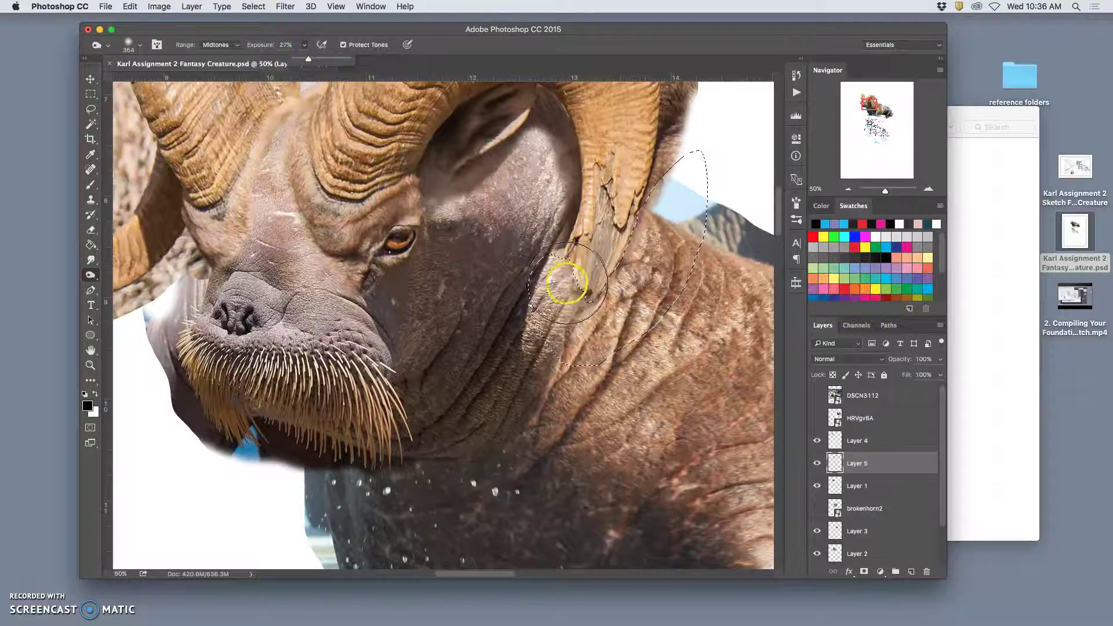
key(Return)
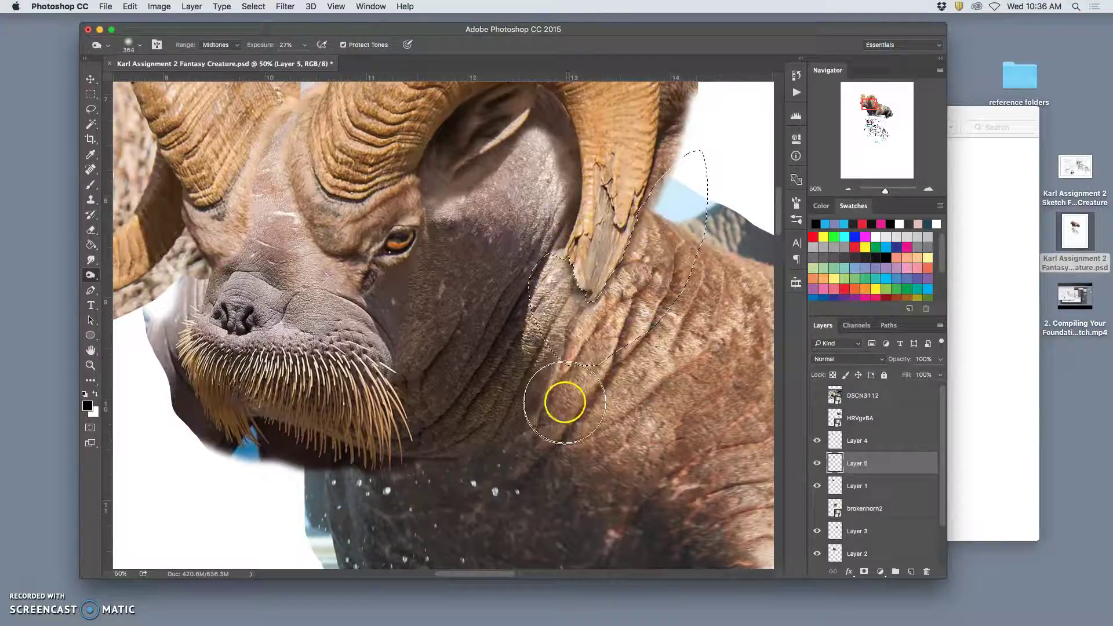
Deselect, then burn deeper shadows inside the ram horn and down the chest
key(super+d)
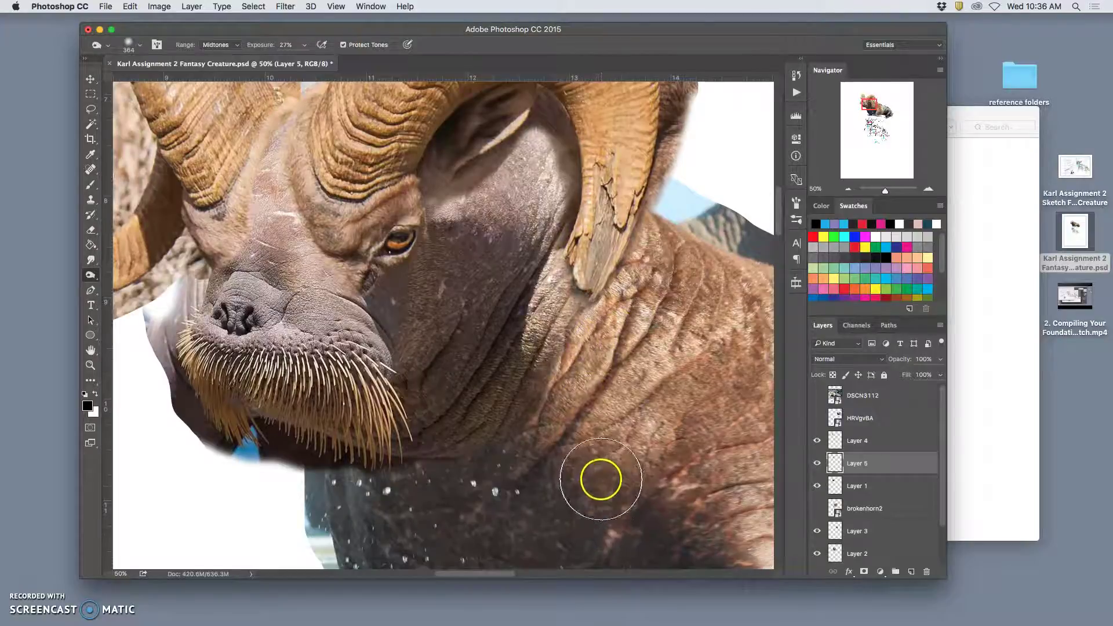
key(super+0)
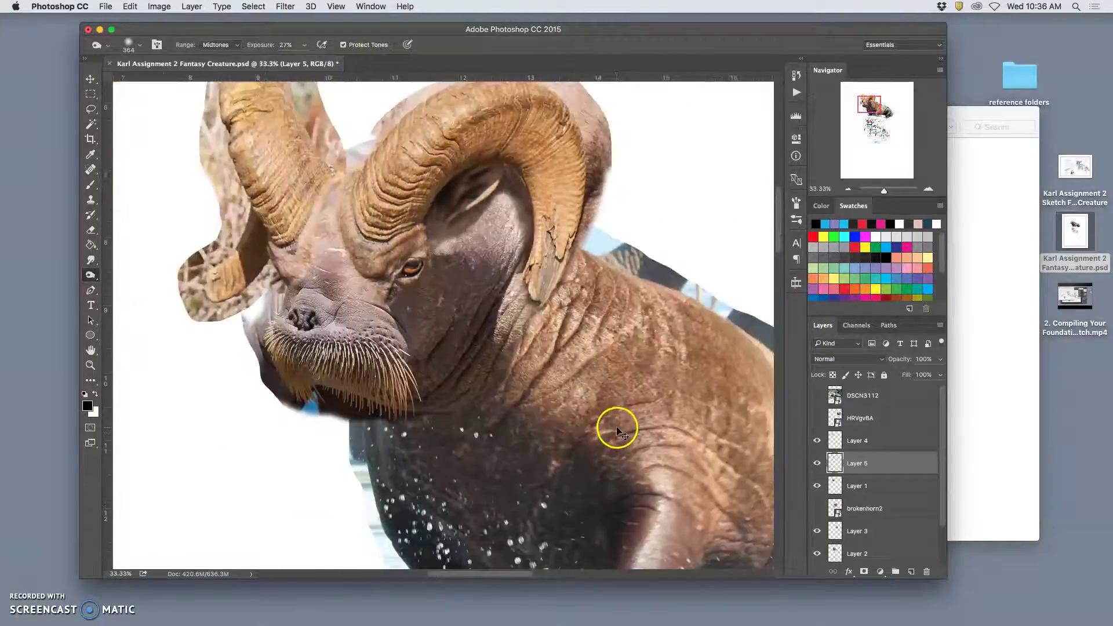
key(super+minus)
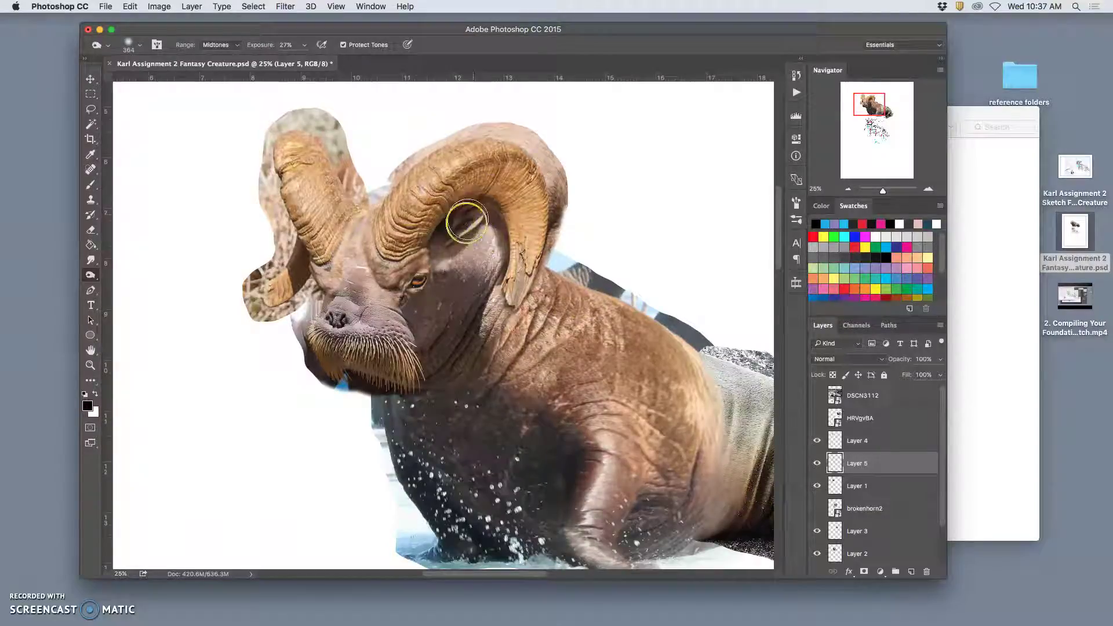
mouse_move(462, 229)
mouse_down()
mouse_move(484, 209)
mouse_move(464, 229)
mouse_up()
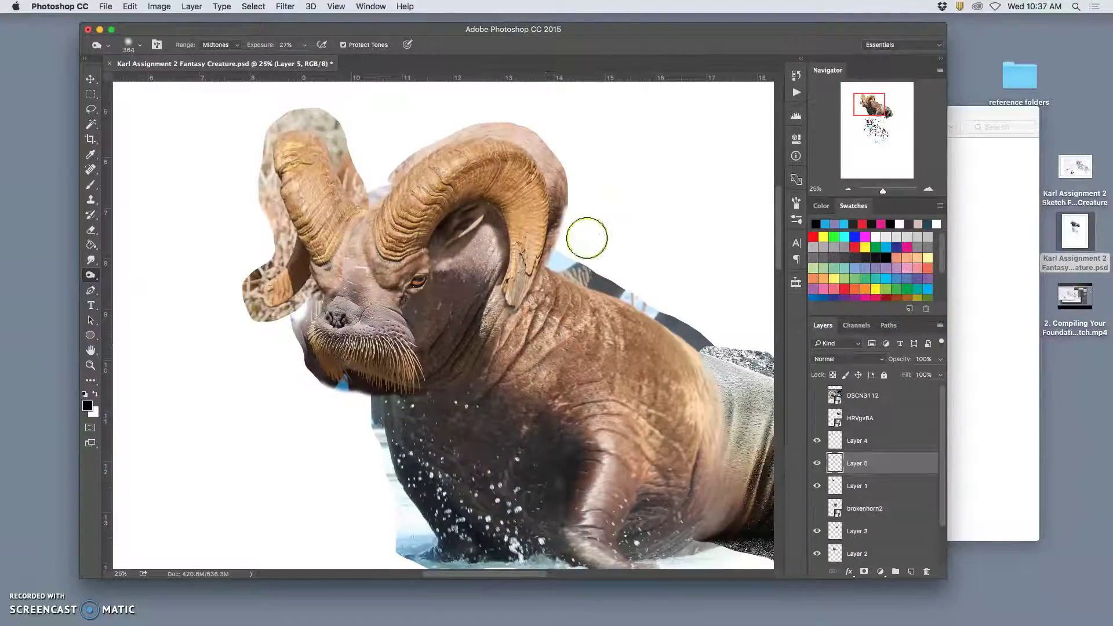
drag(506, 394, 526, 427)
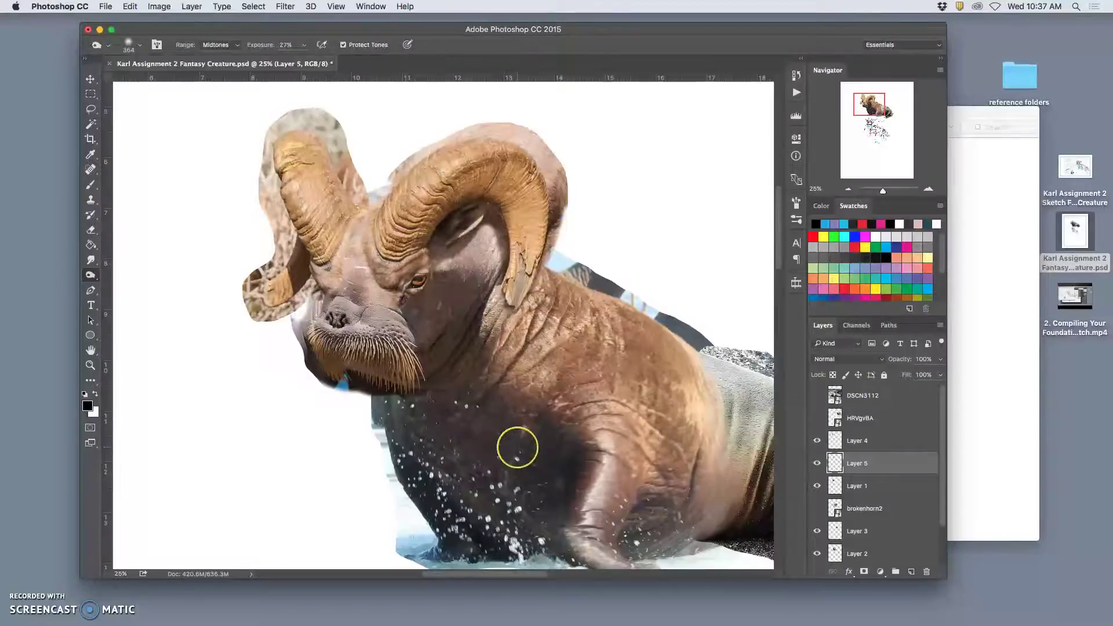
key(super+plus)
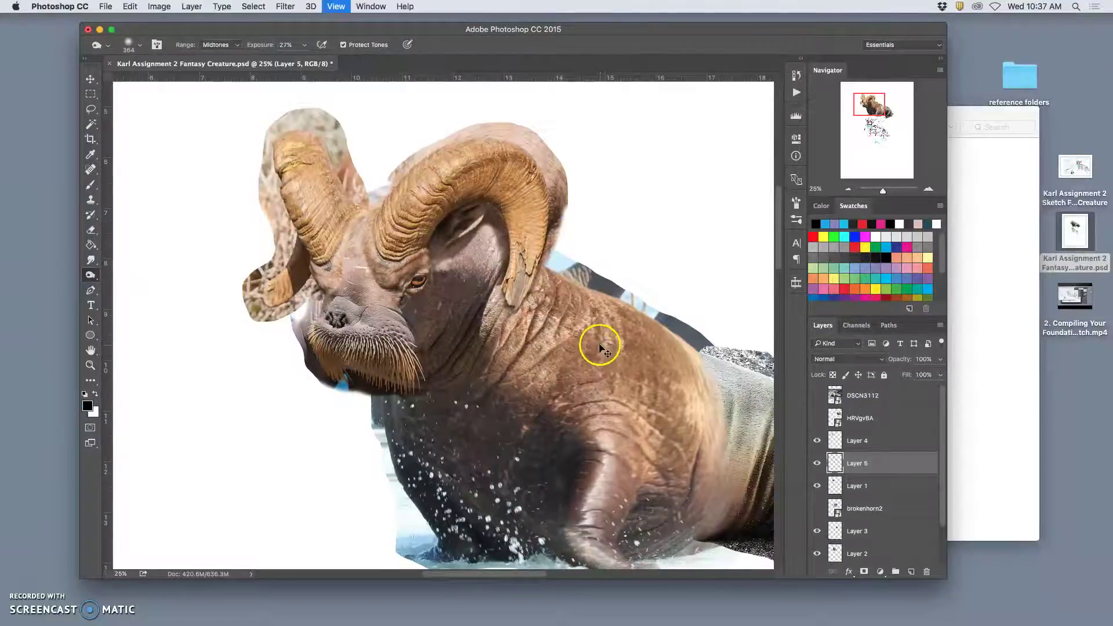
key(super+minus)
key(super+minus)
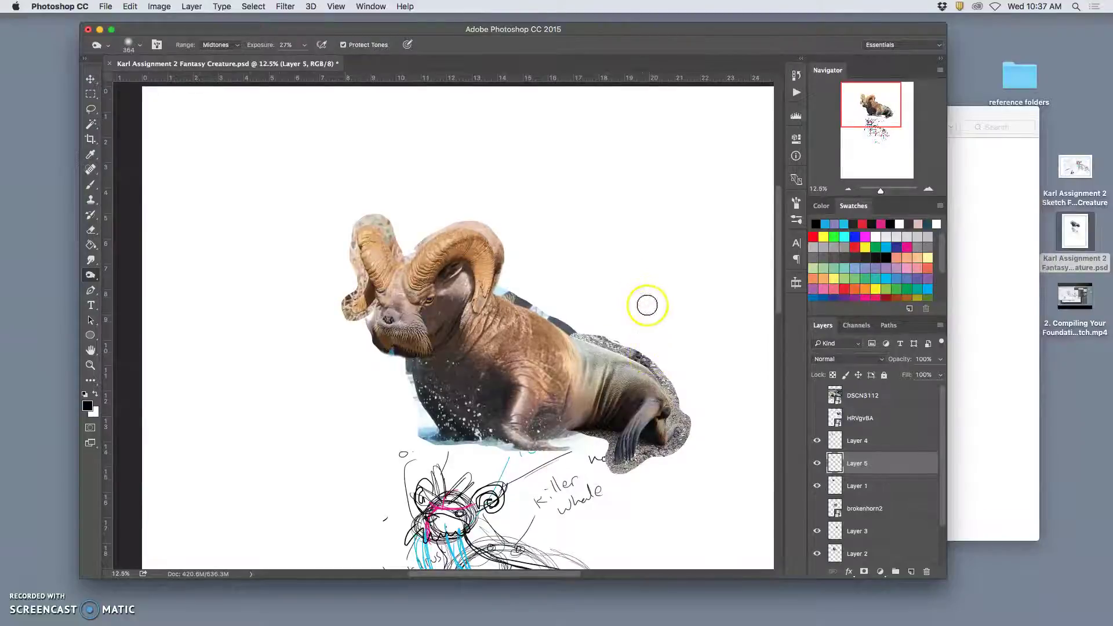
Save the fantasy creature document and return to the reference folders in Finder
key(super+s)
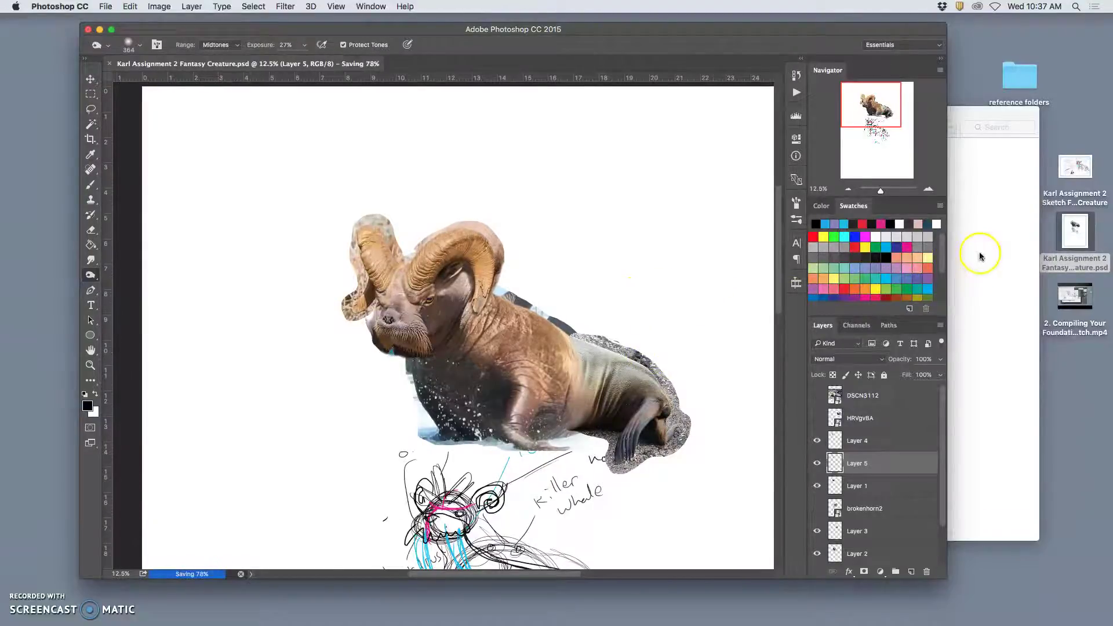
click(980, 256)
click(675, 127)
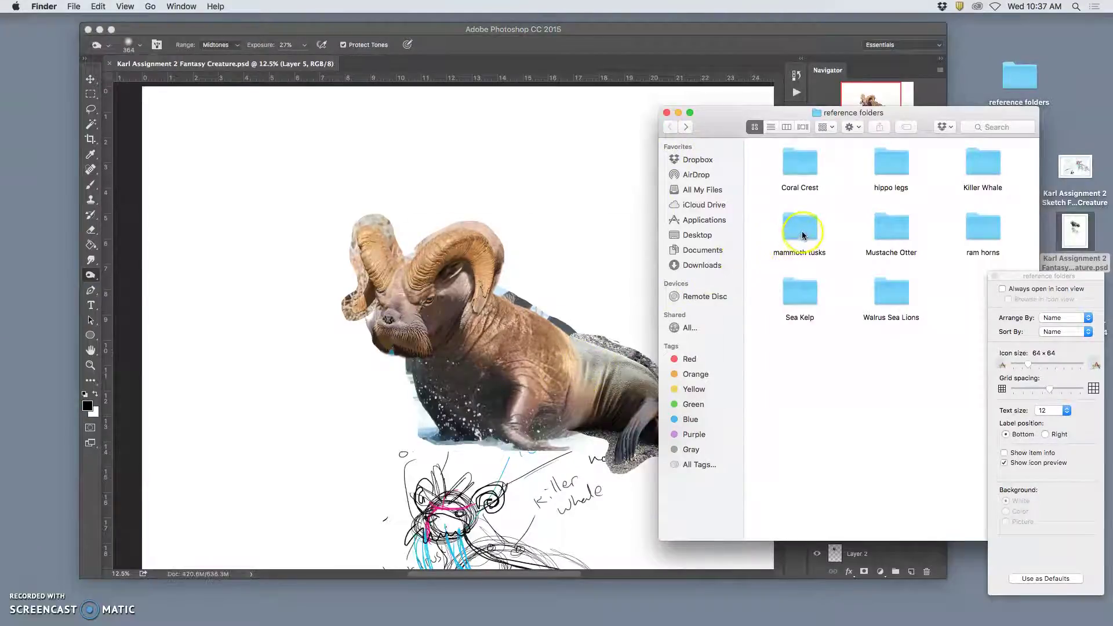
Open the mammoth tusks folder and drag Woolly_mammoth.jpg onto the Photoshop canvas
key(space)
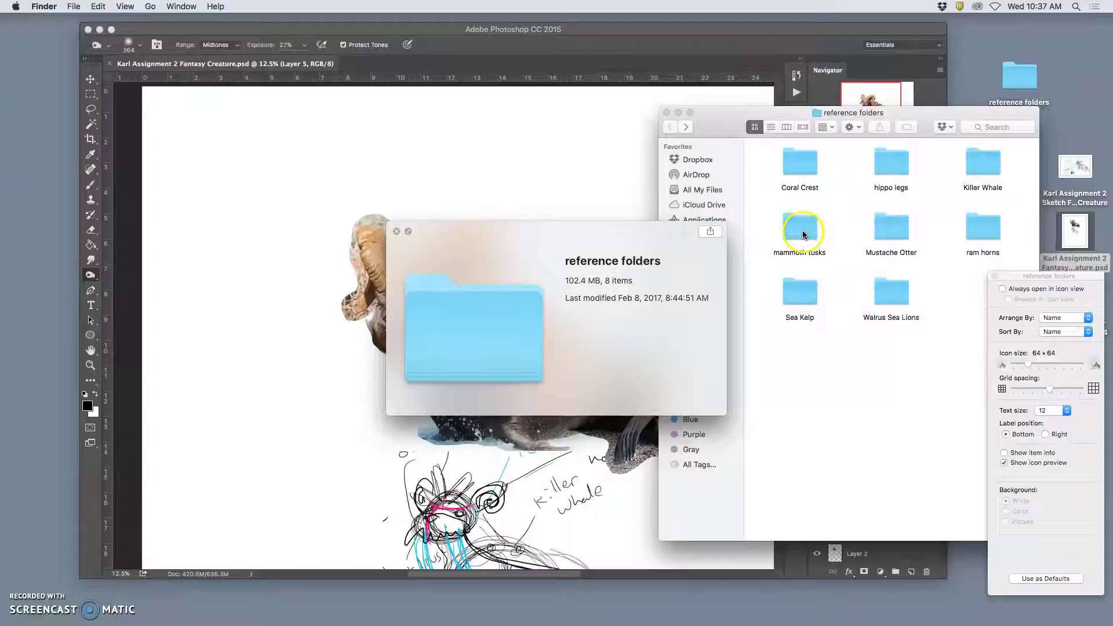
click(402, 233)
double_click(793, 235)
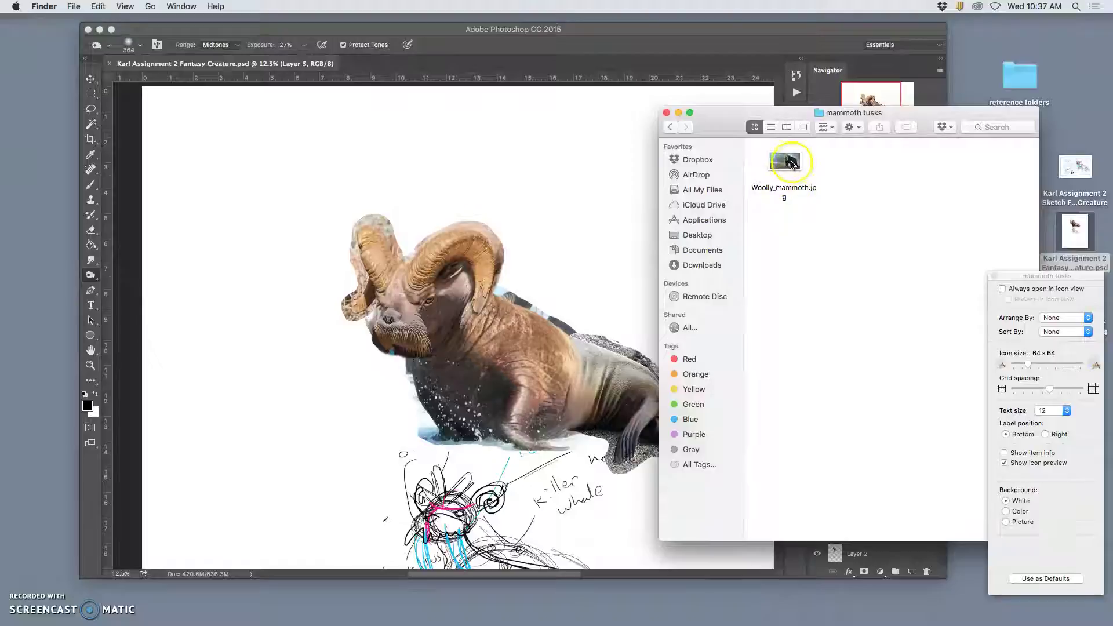
drag(791, 164, 678, 200)
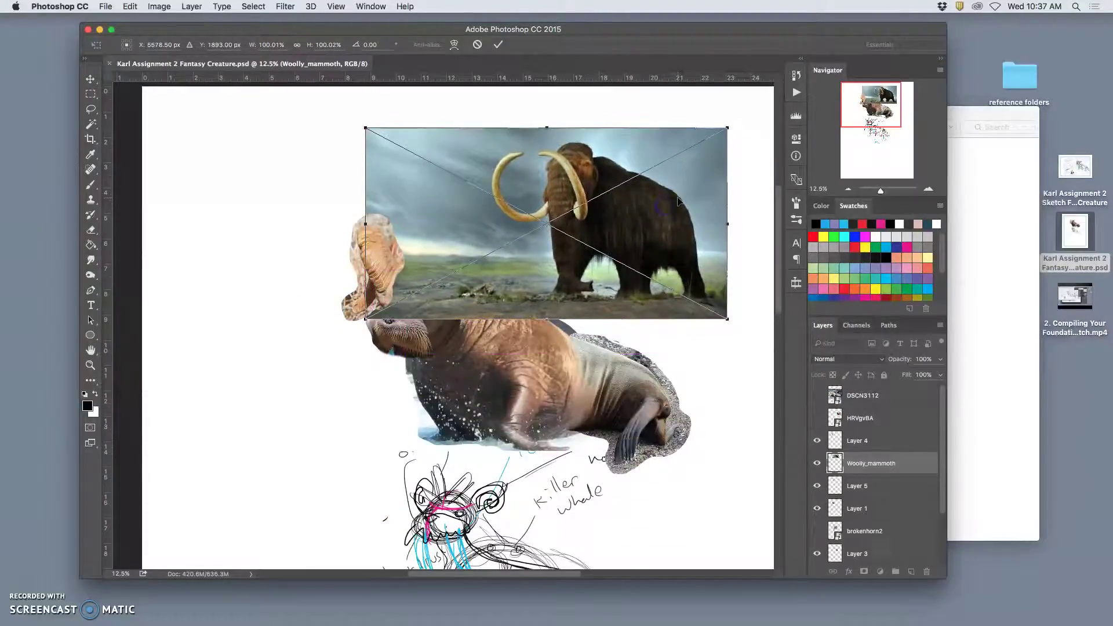
Commit the mammoth placement, lasso its tusks and trunk onto Layer 6, and hide the photo
key(Return)
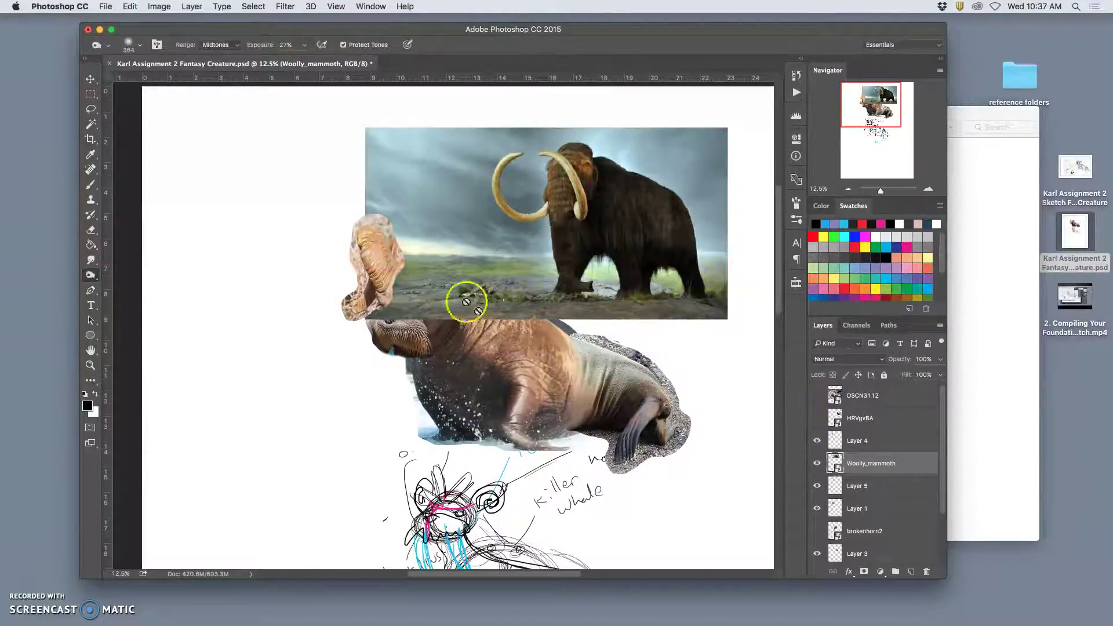
key(o)
click(91, 110)
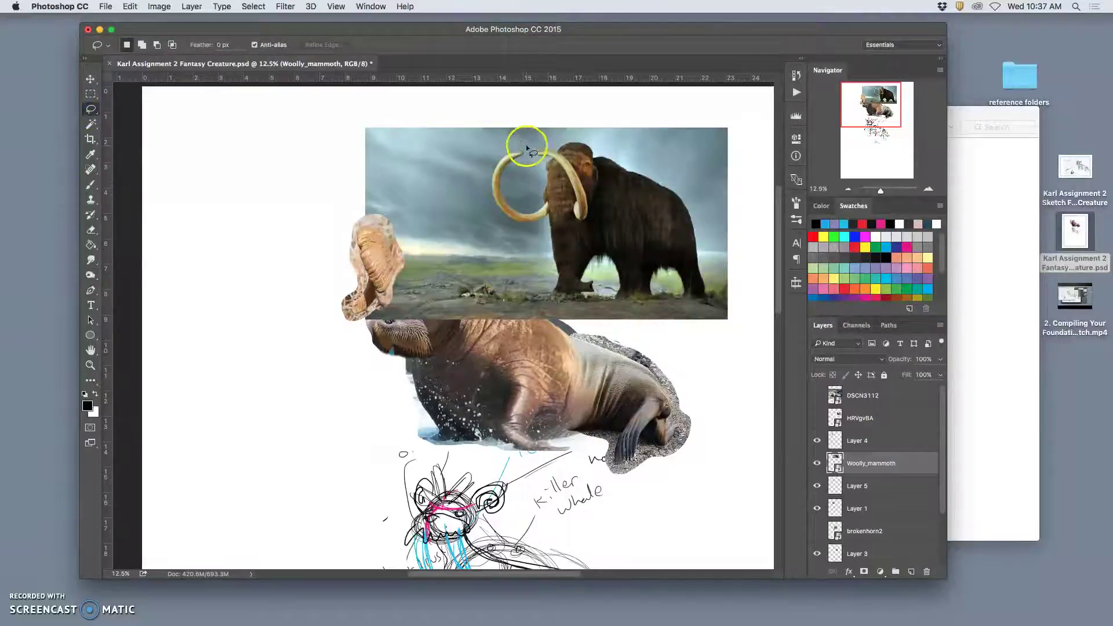
drag(525, 148, 515, 190)
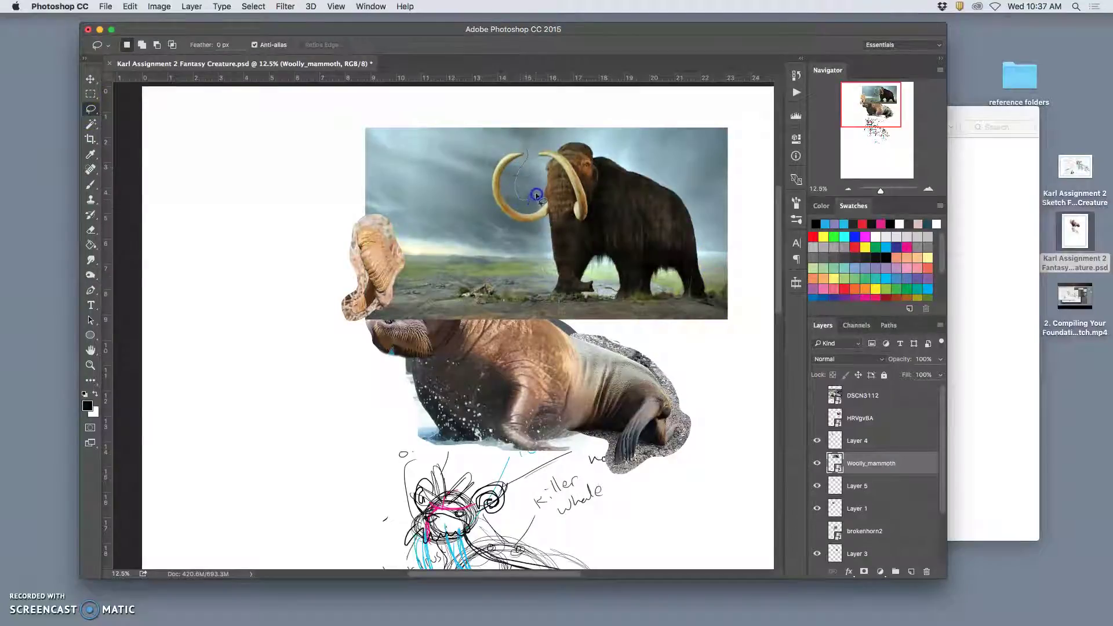
drag(550, 183, 559, 180)
drag(513, 147, 532, 140)
key(super+j)
click(817, 485)
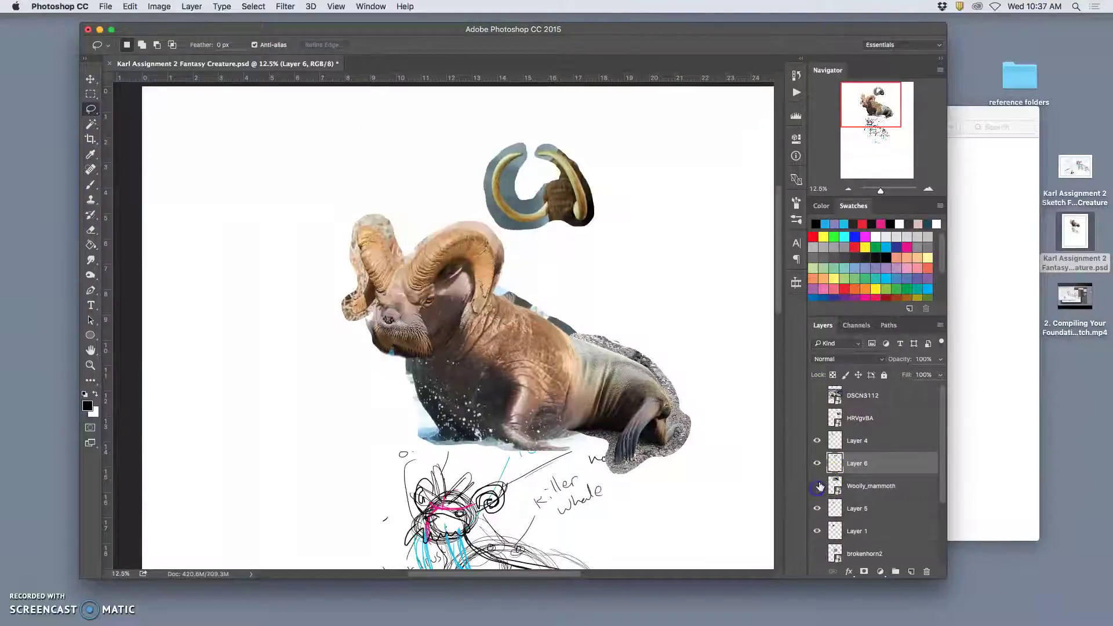
Stack Layer 6 above Layer 4 and move the mammoth tusks onto the walrus face
click(858, 464)
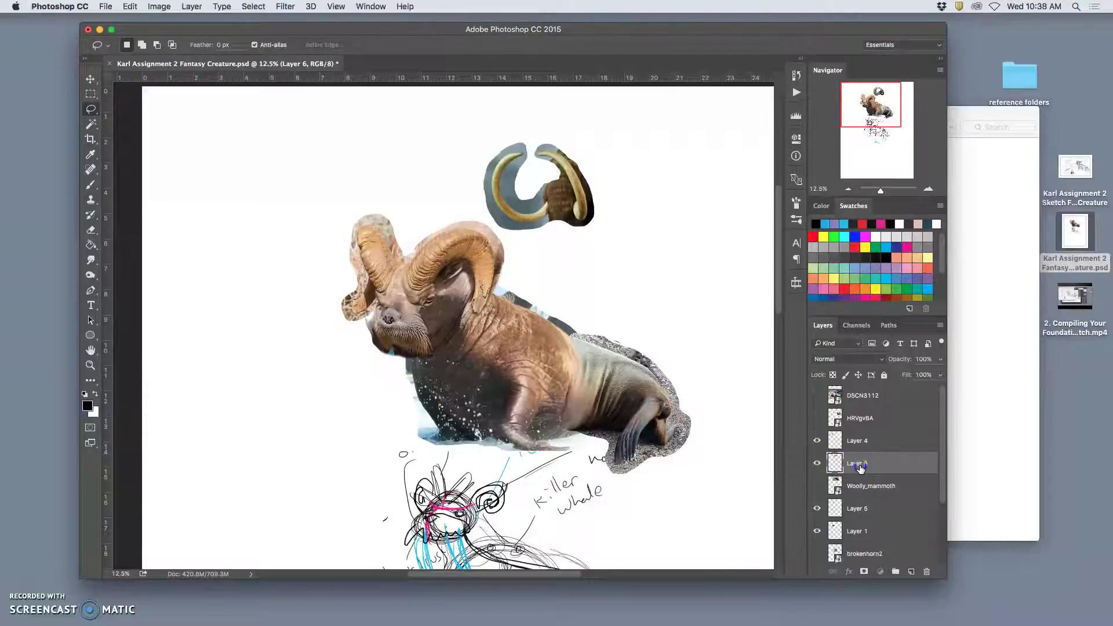
drag(858, 467, 858, 434)
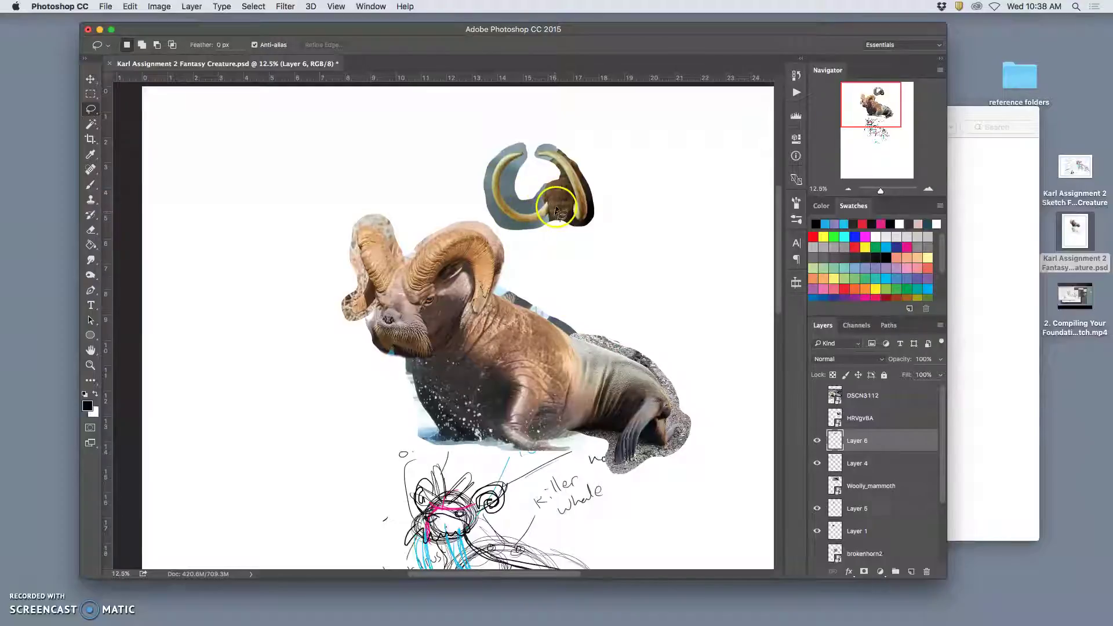
click(91, 79)
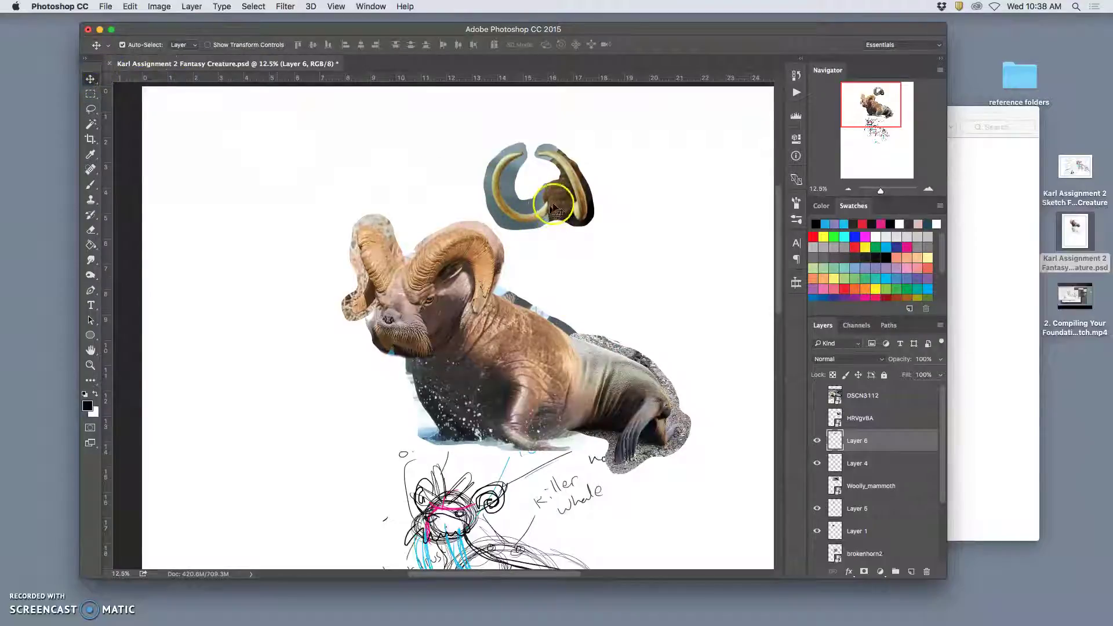
drag(554, 208, 394, 342)
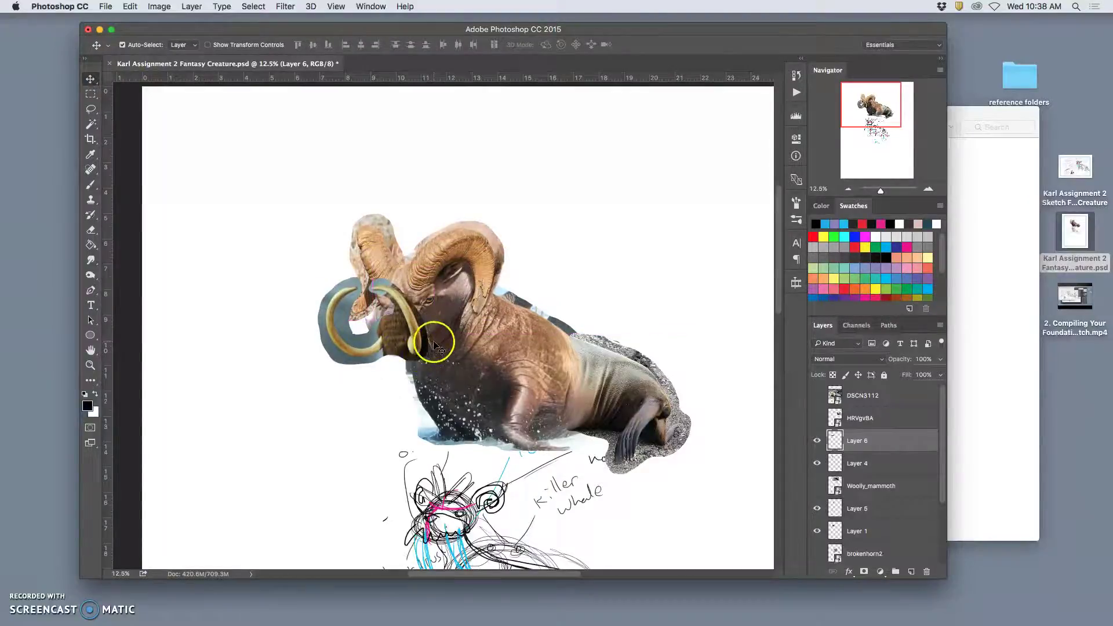
scroll(434, 342, up, 2)
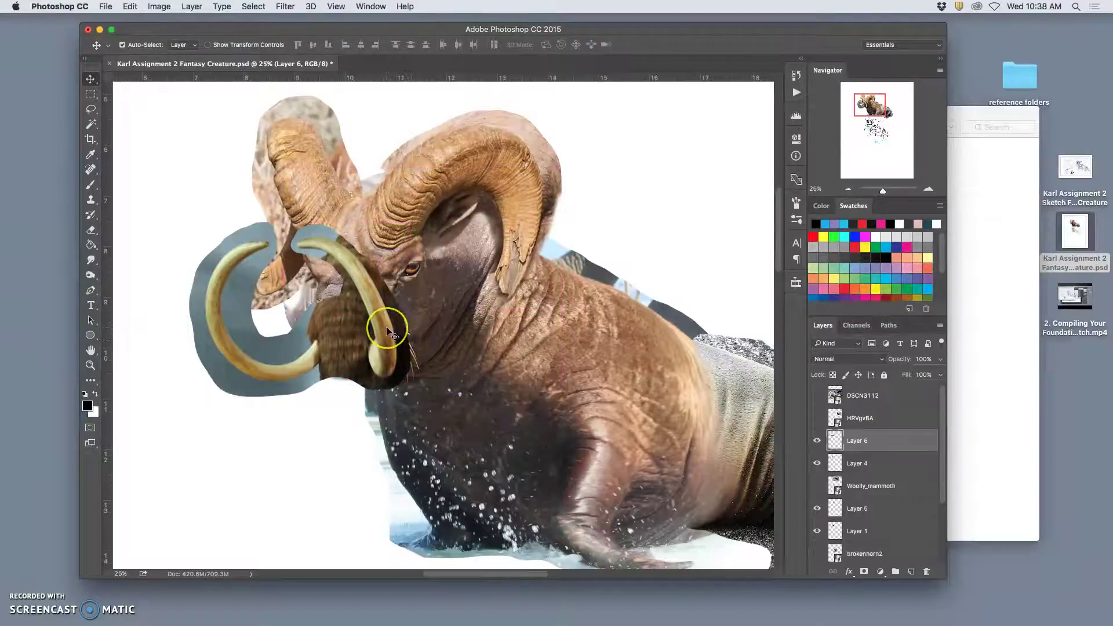
drag(379, 329, 339, 332)
right_click(332, 288)
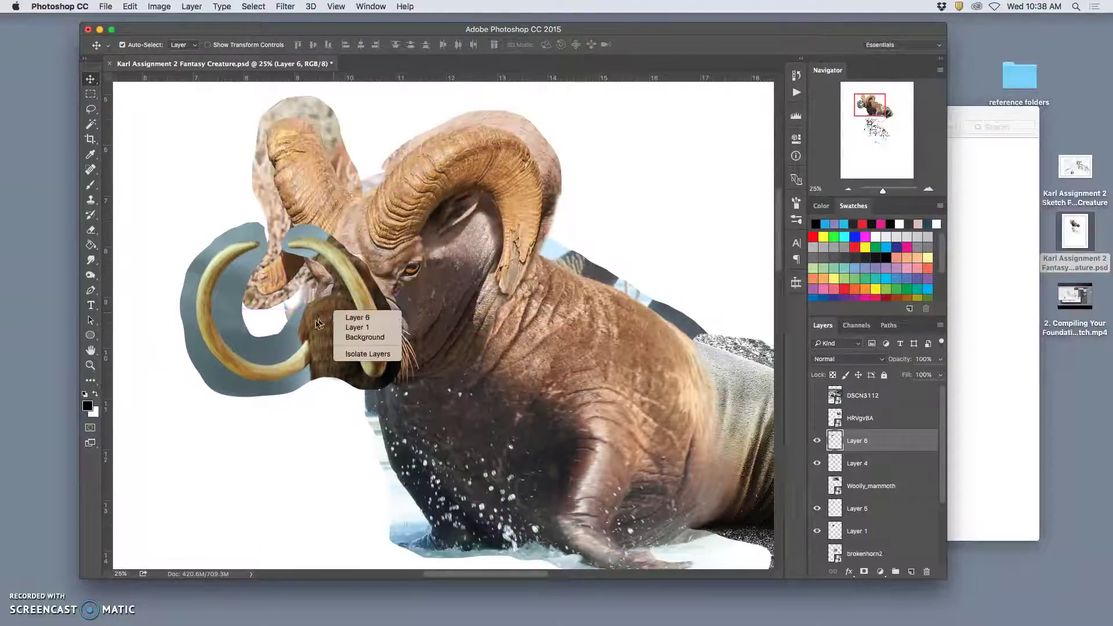
click(312, 331)
Distort Layer 6's corners to fit the tusks and trunk over the muzzle, then commit
key(super+t)
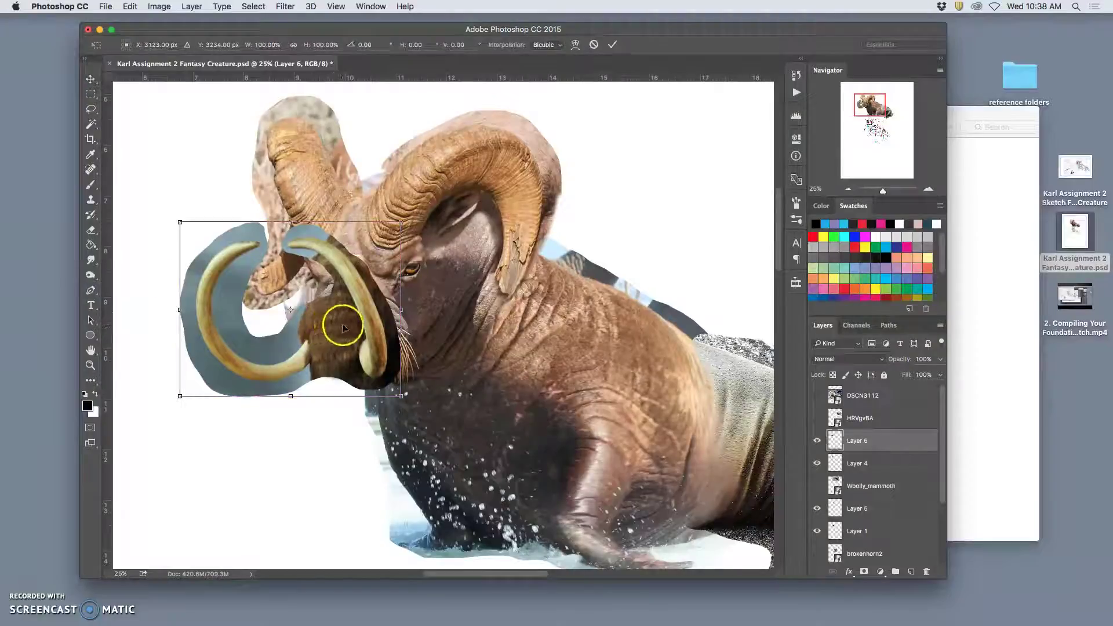
right_click(343, 323)
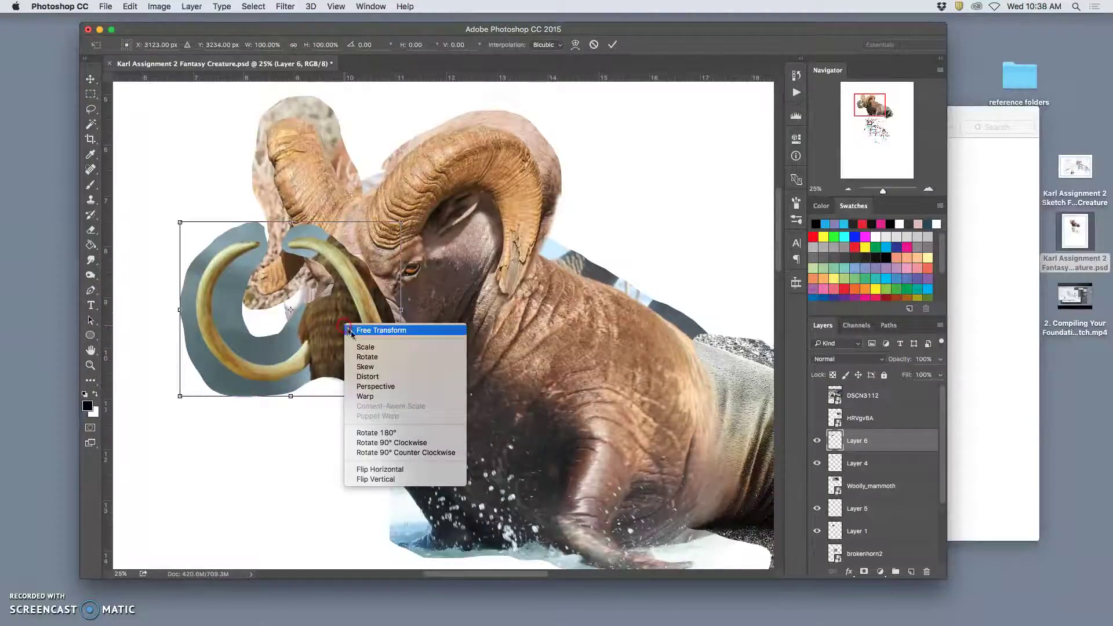
click(395, 377)
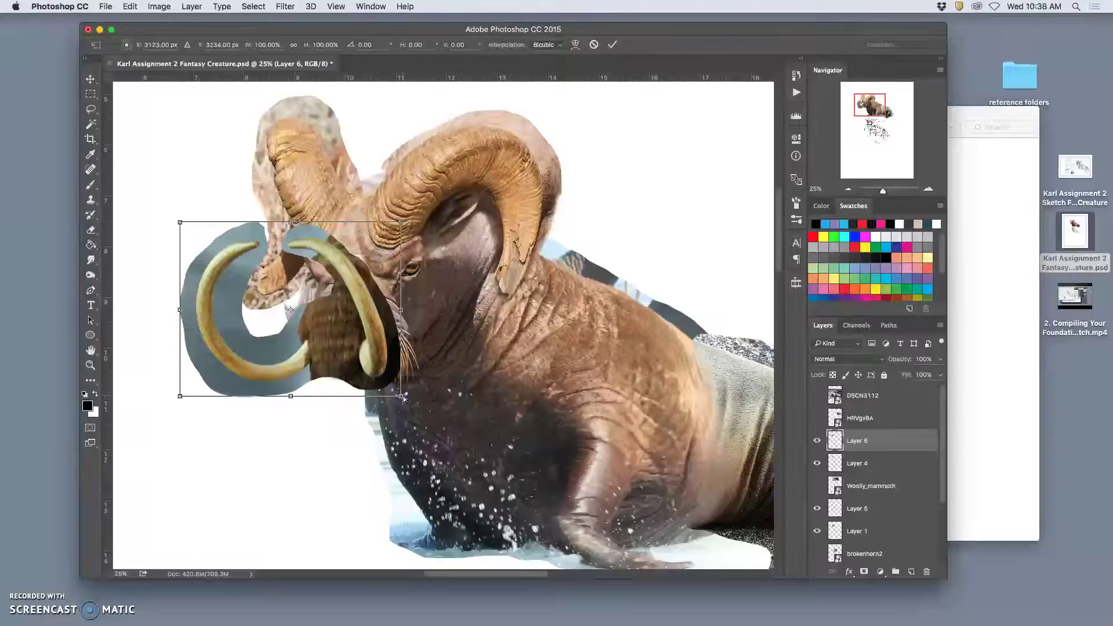
drag(401, 397, 408, 416)
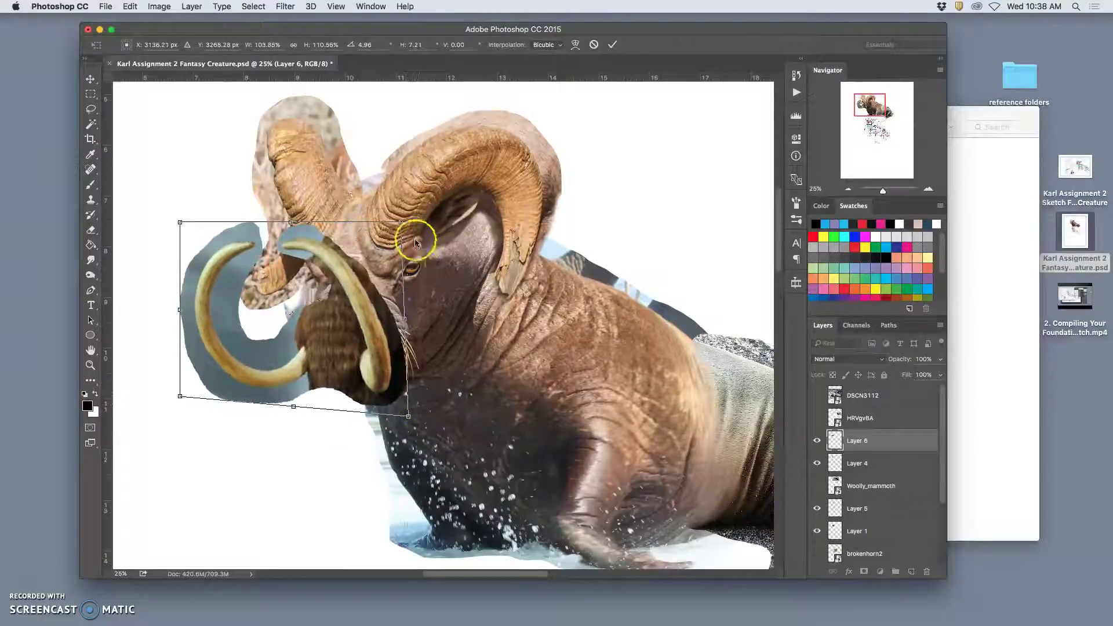
drag(403, 224, 415, 233)
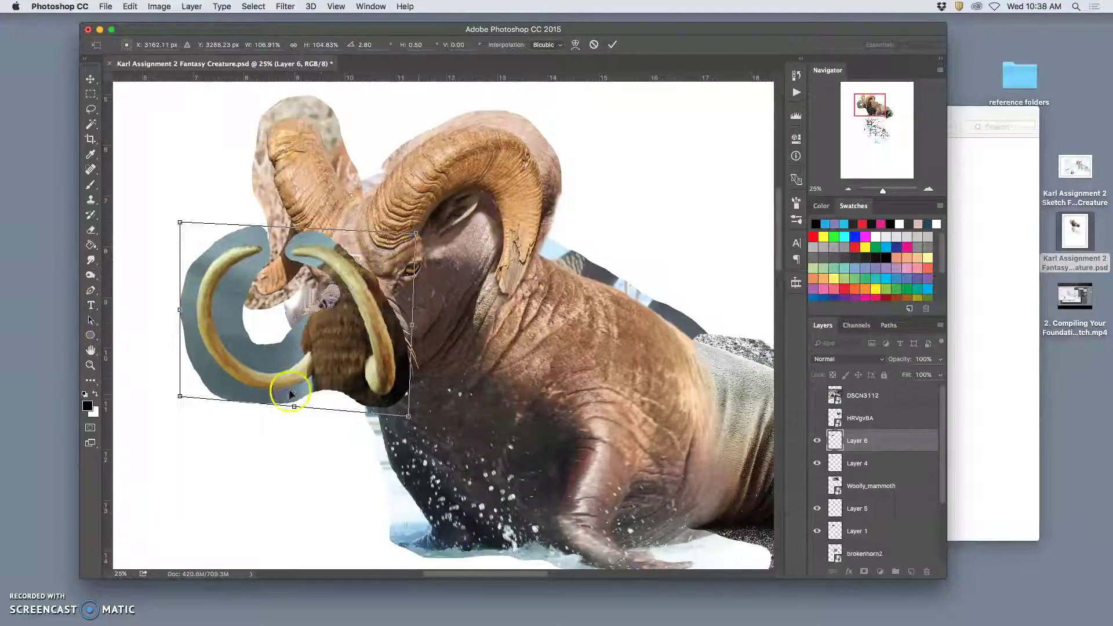
drag(287, 397, 283, 392)
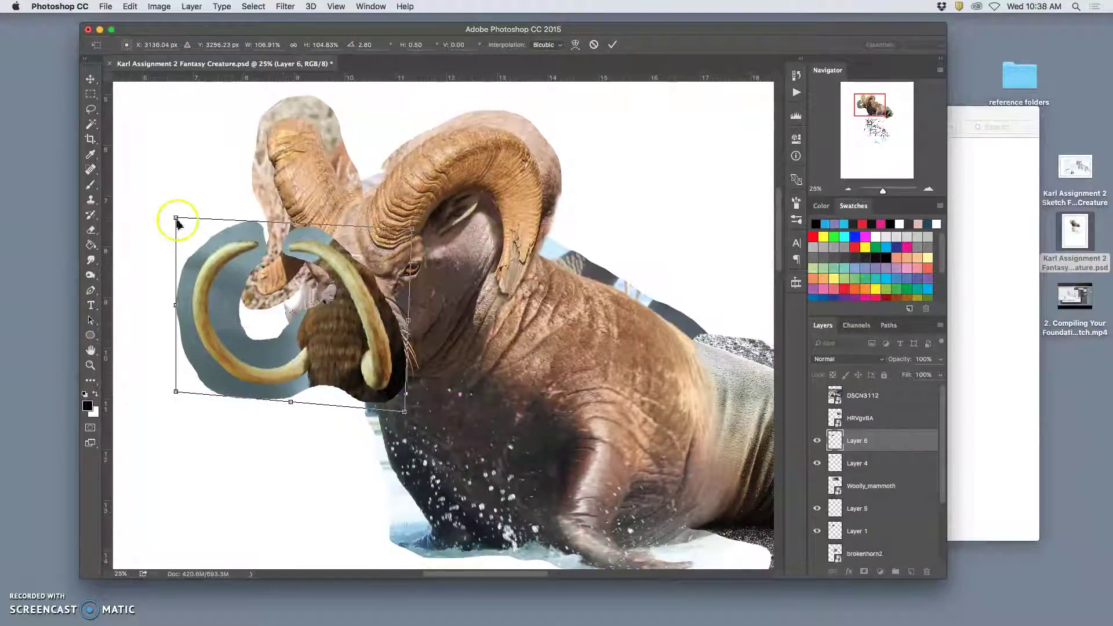
drag(177, 219, 191, 227)
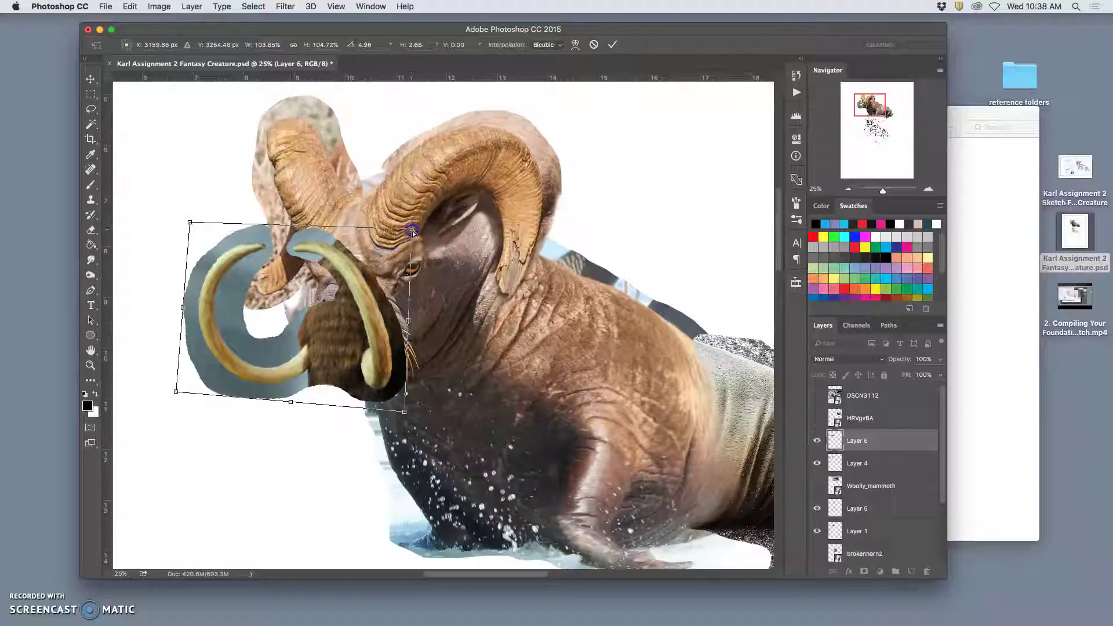
drag(412, 230, 408, 247)
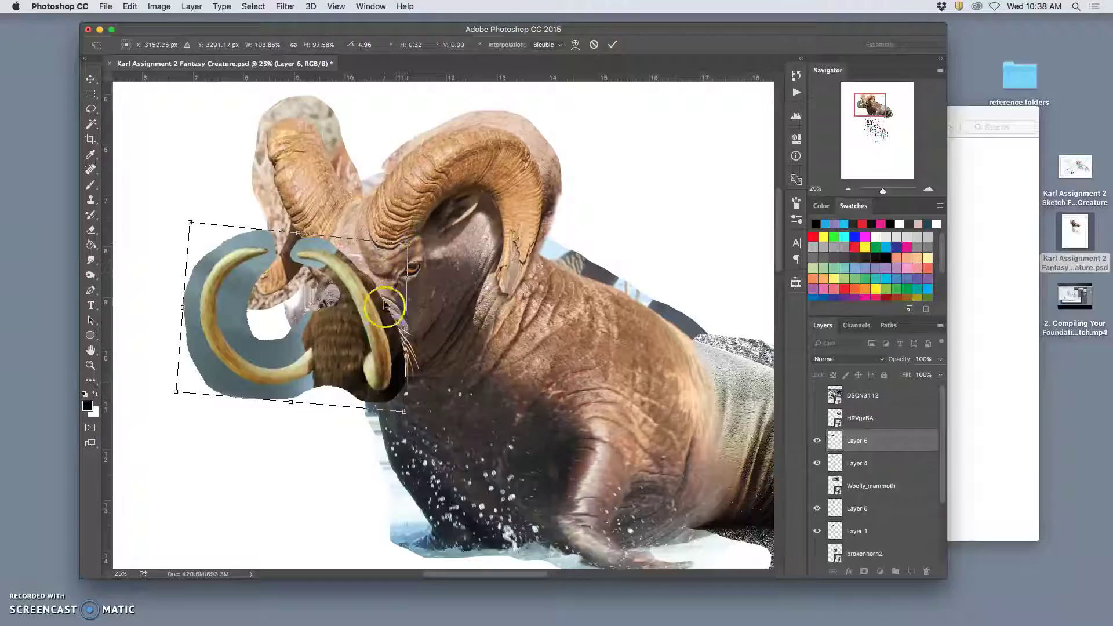
drag(404, 411, 405, 426)
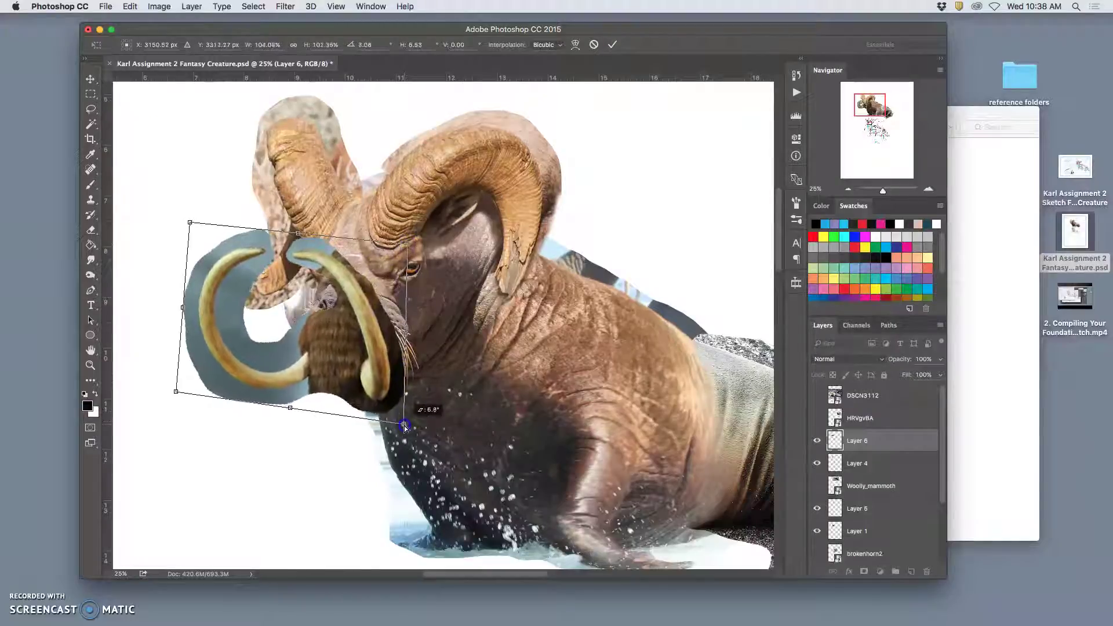
drag(175, 391, 183, 386)
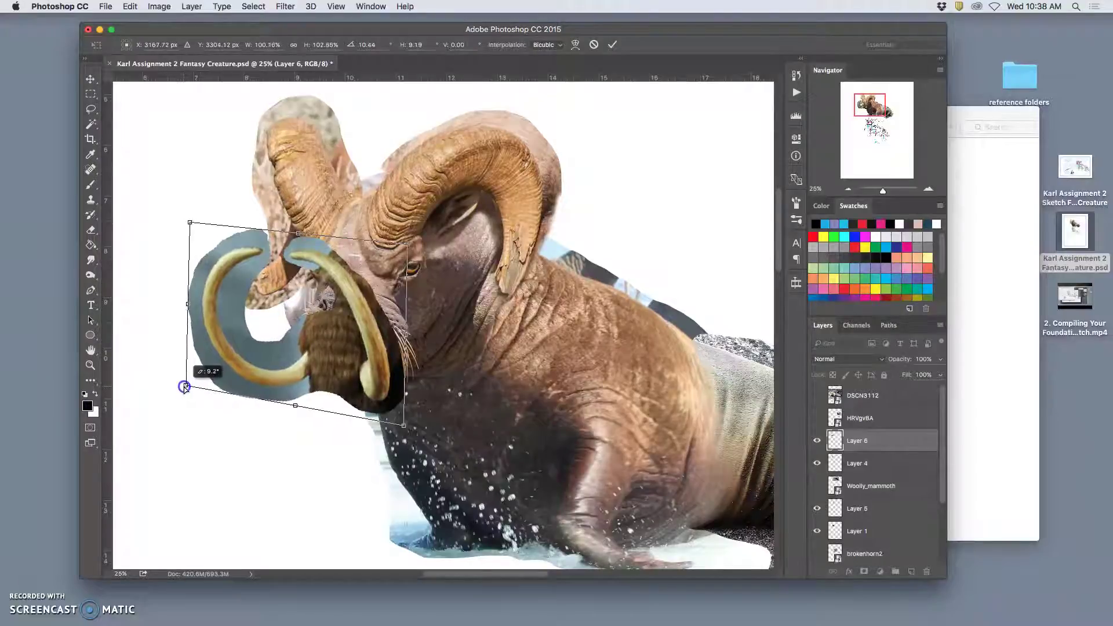
drag(190, 222, 193, 230)
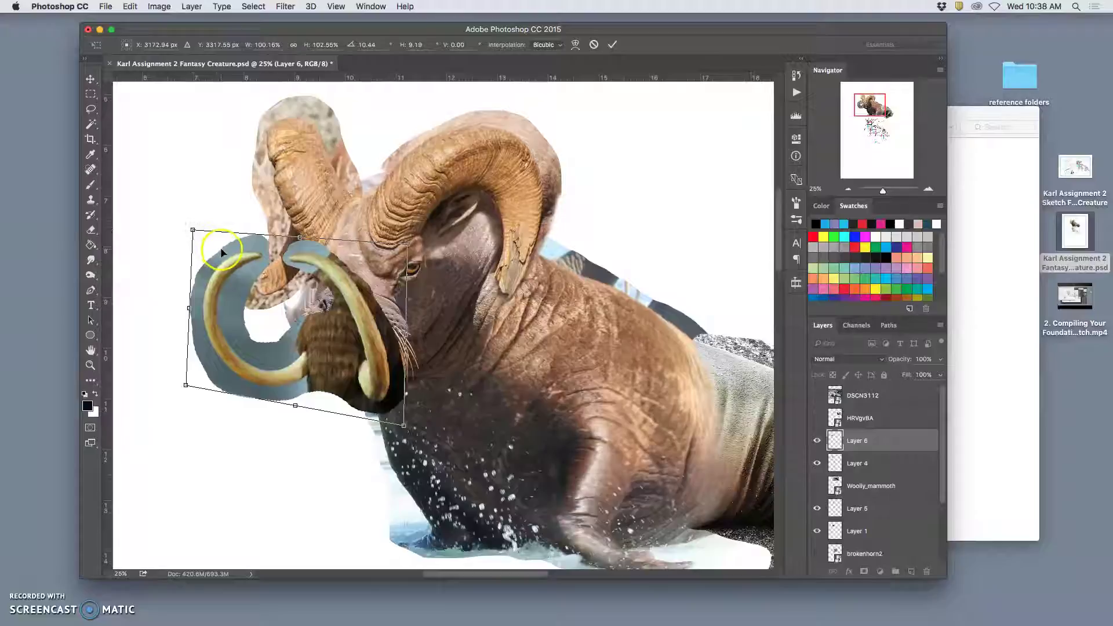
key(Return)
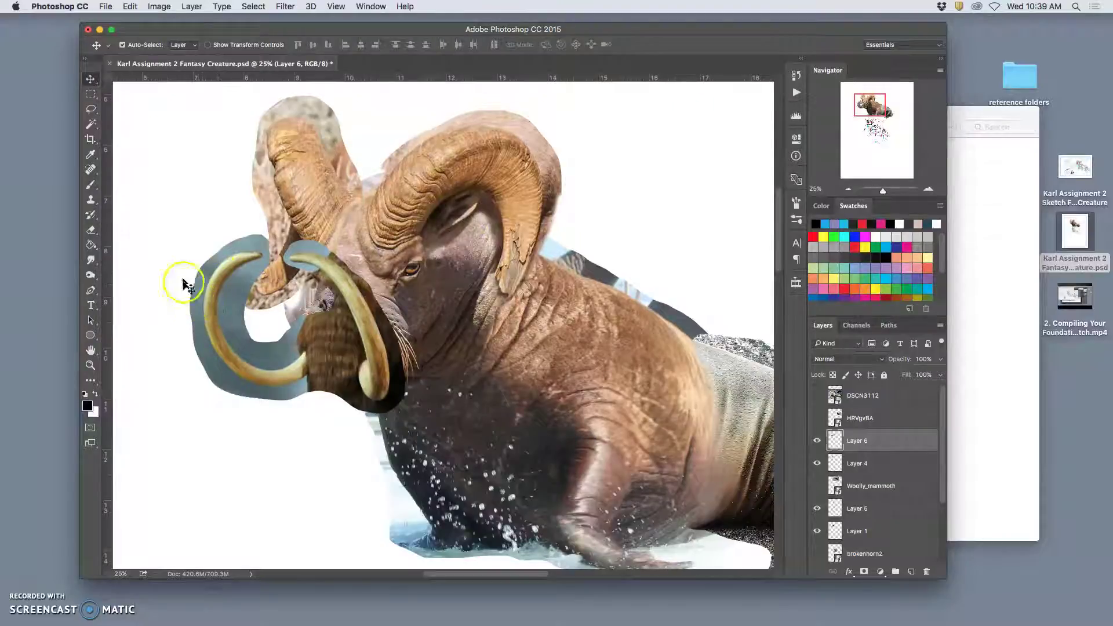
Magic Wand-select the grey-blue background around the left tusk, then zoom in on the tusk
click(90, 124)
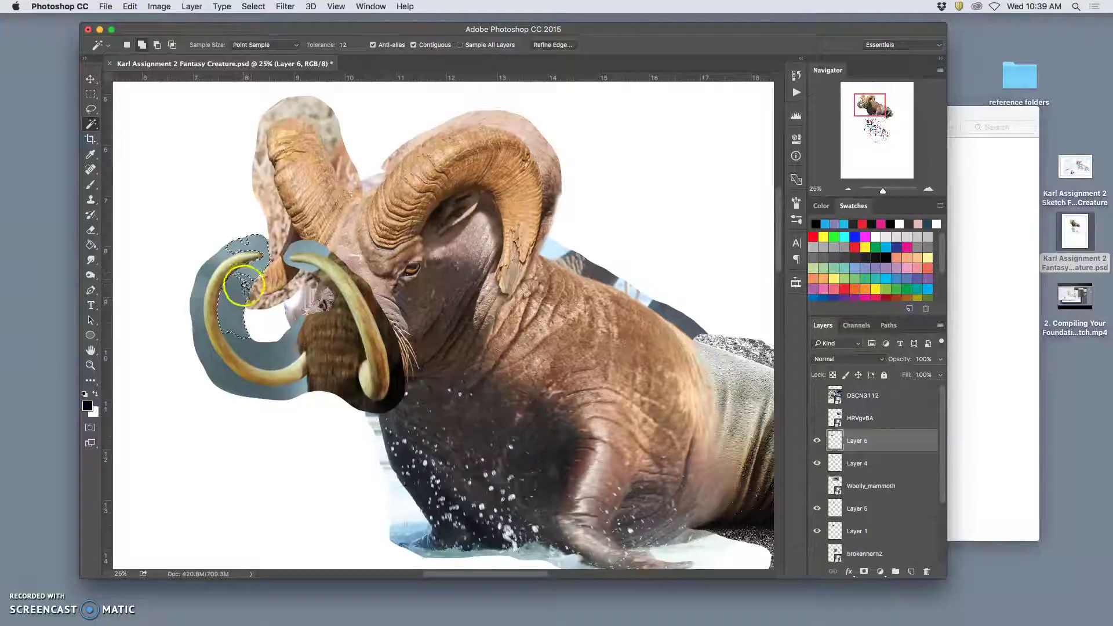
key(shift)
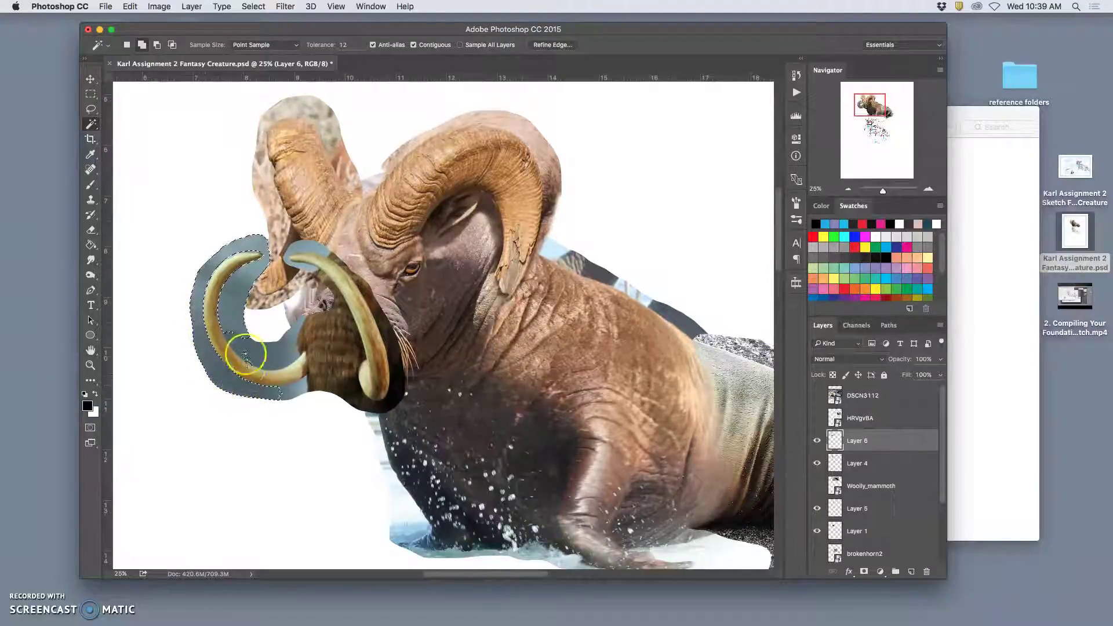
shift+click(277, 351)
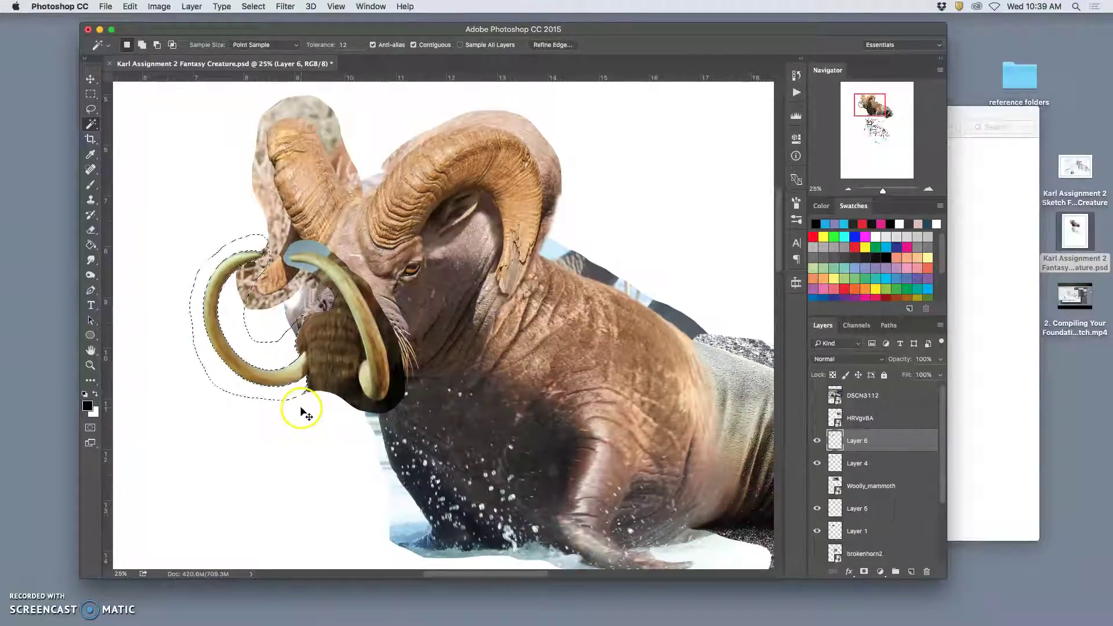
scroll(289, 415, up, 8)
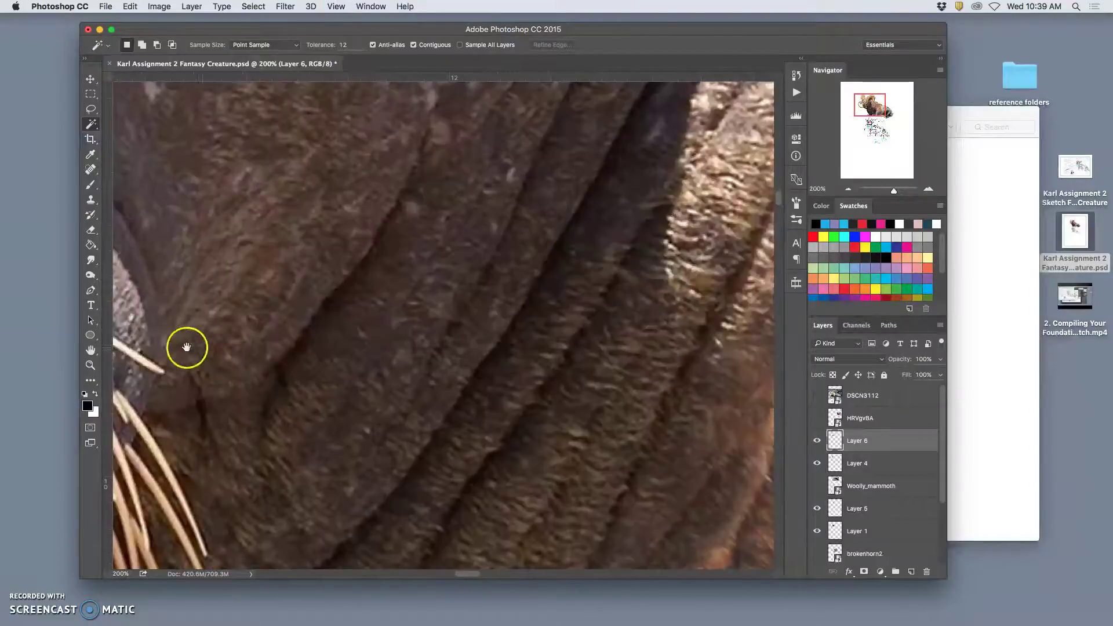
drag(186, 347, 609, 197)
Select the white background around the tusk and refine its edge: Feather 4.0, Shift Edge +24%
drag(318, 265, 511, 266)
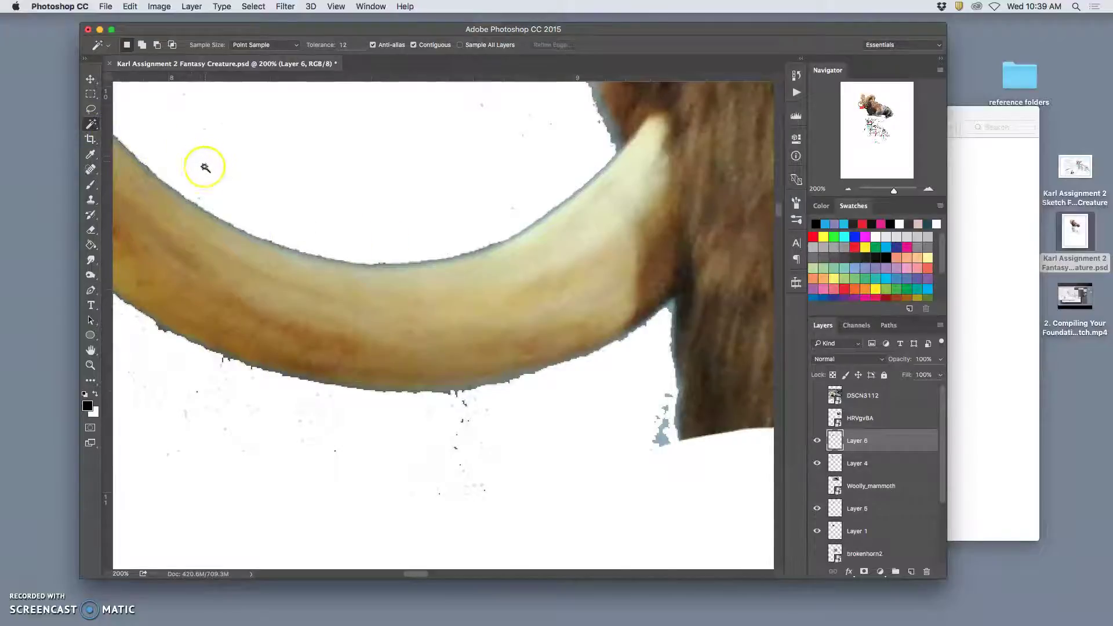
click(181, 169)
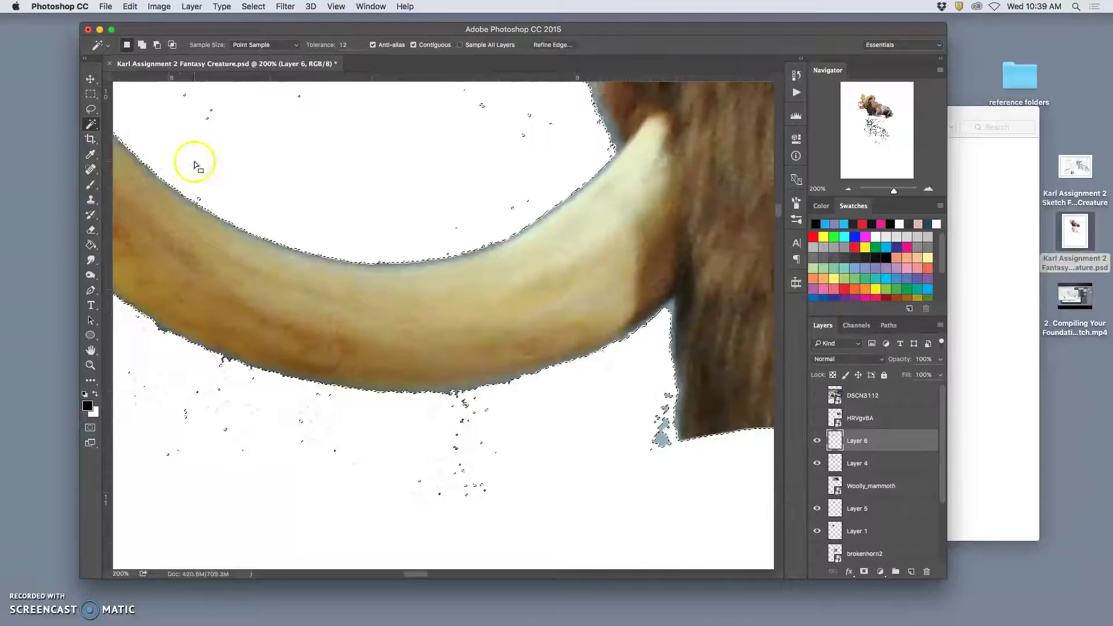
click(548, 45)
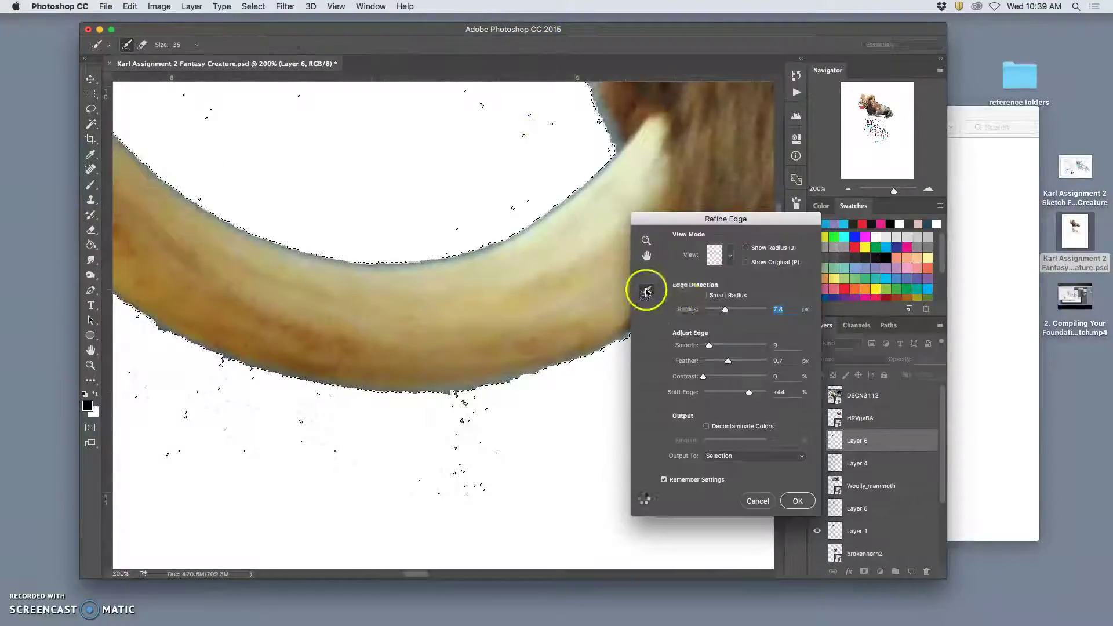
click(719, 362)
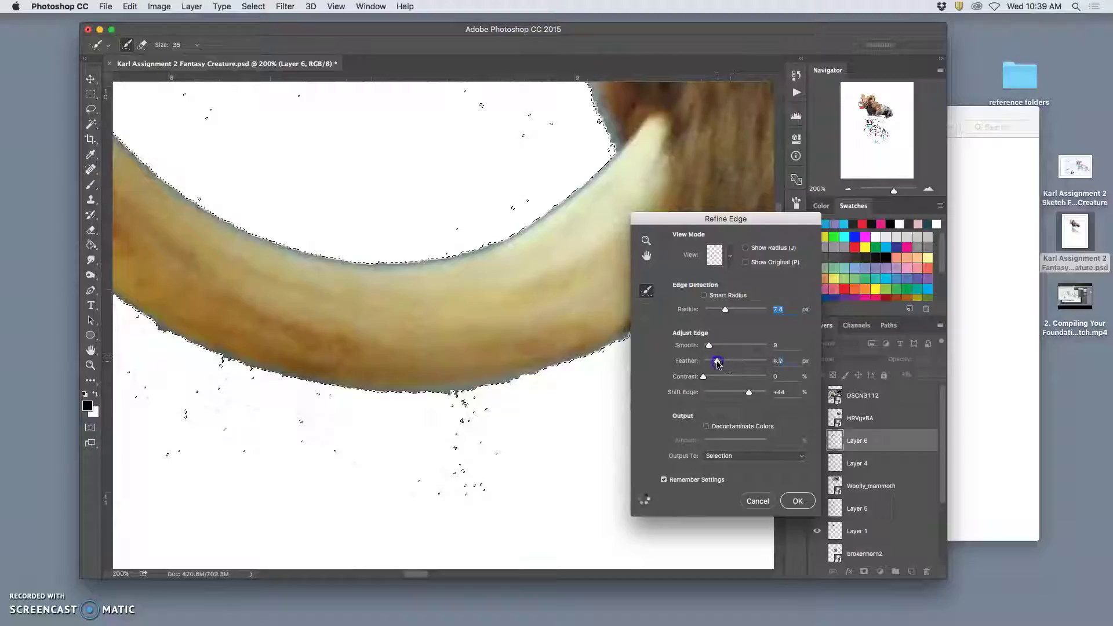
click(749, 392)
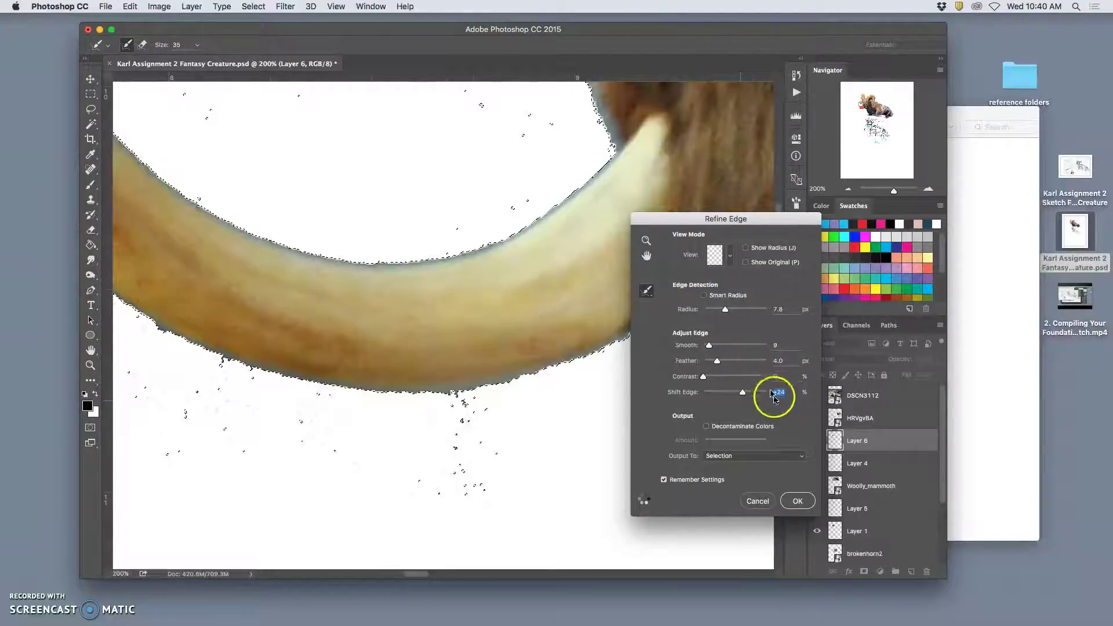
click(799, 501)
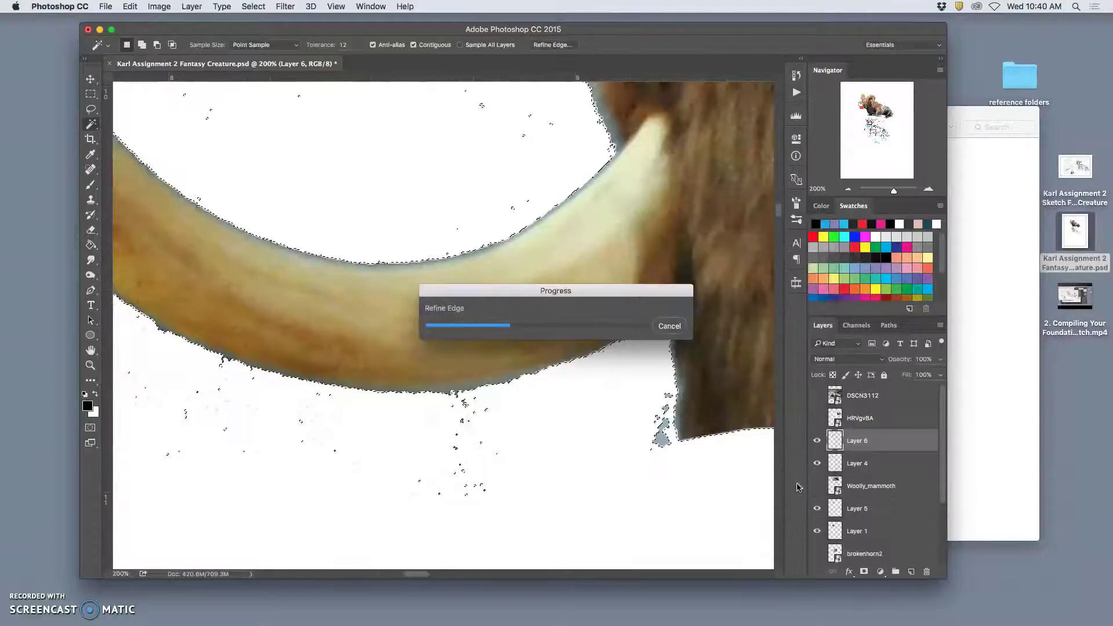
click(790, 457)
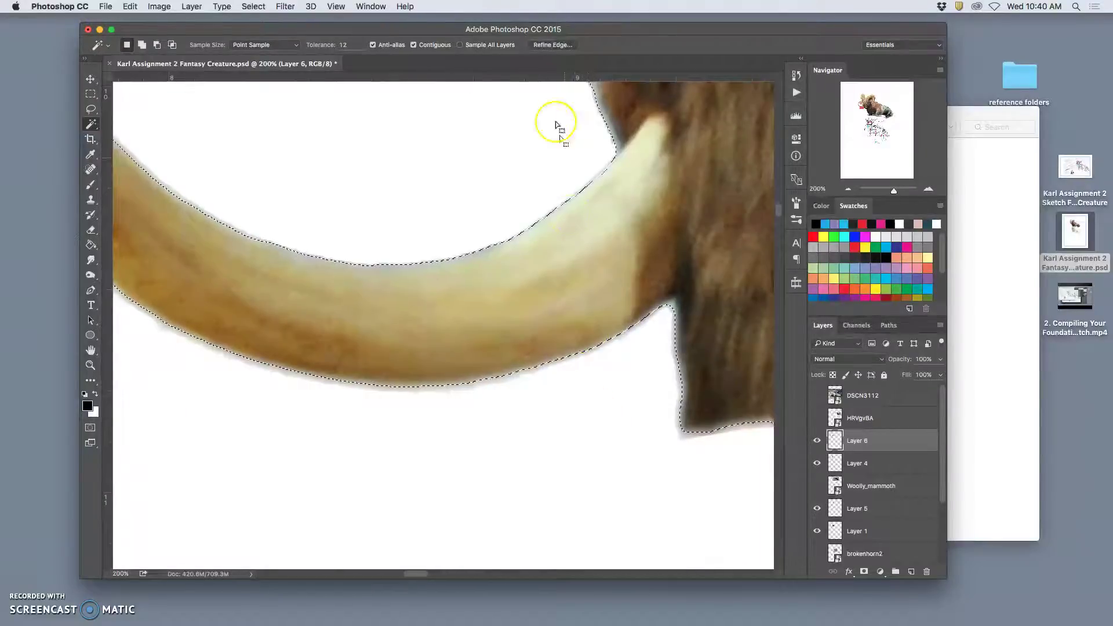
Refine the tusk selection again with Feather 0.0, Radius 0.0, Smooth 5, Shift Edge -100%
click(554, 46)
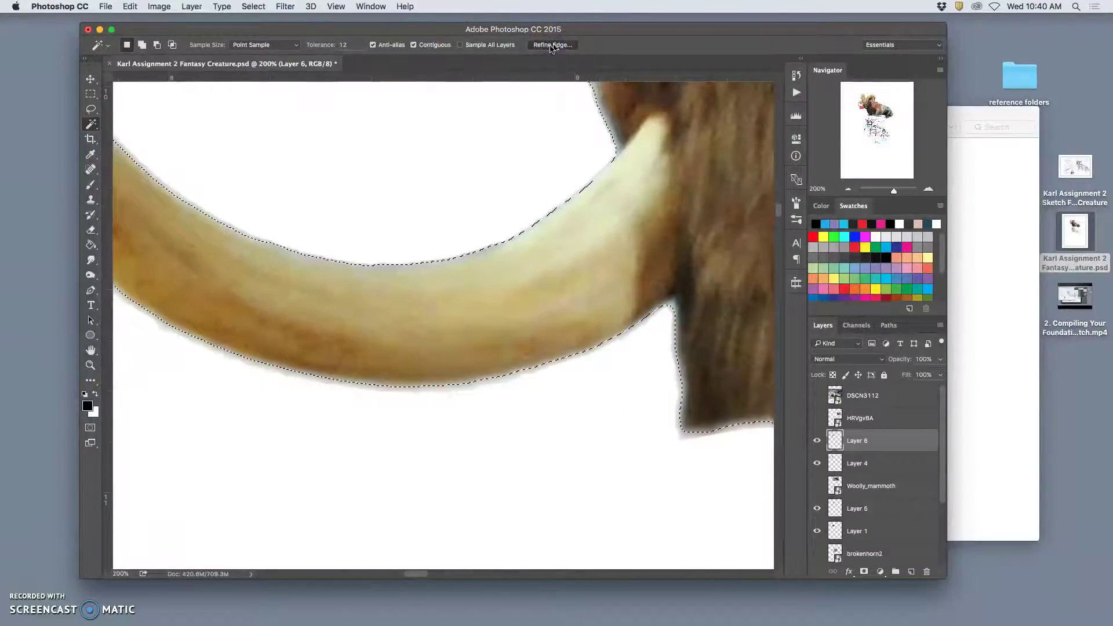
click(542, 70)
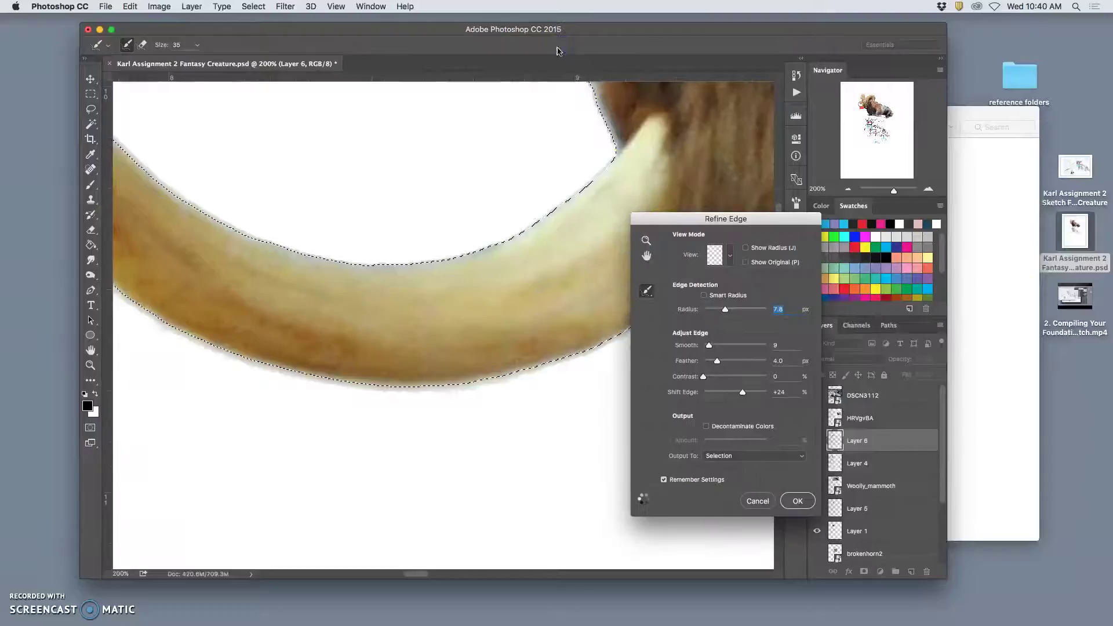
click(714, 362)
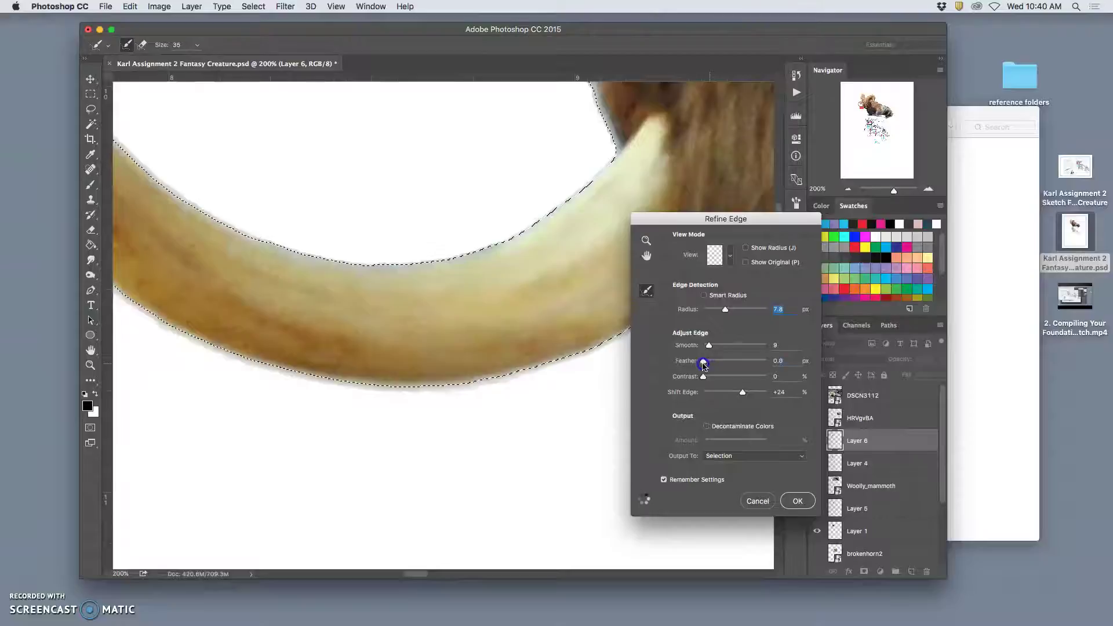
click(703, 364)
drag(742, 393, 699, 396)
click(723, 313)
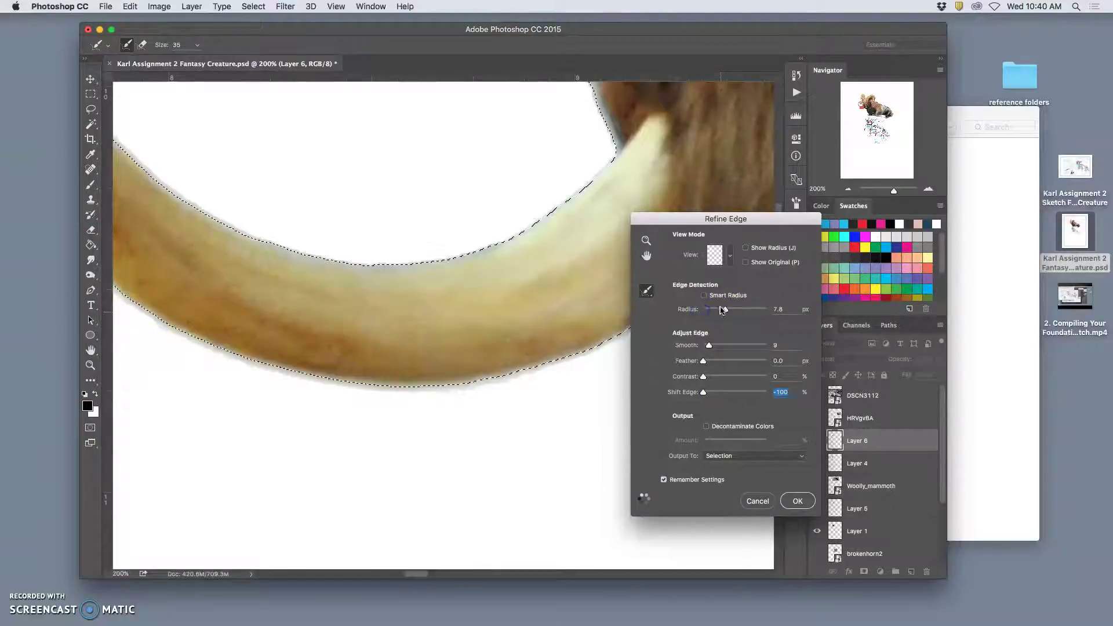
drag(703, 313, 702, 313)
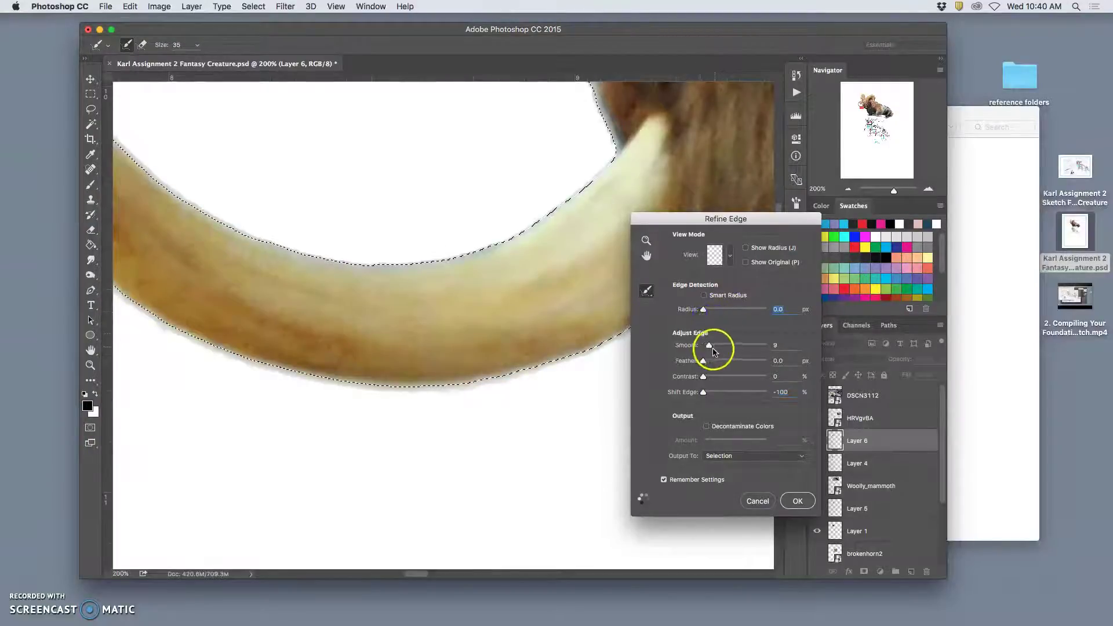
click(702, 348)
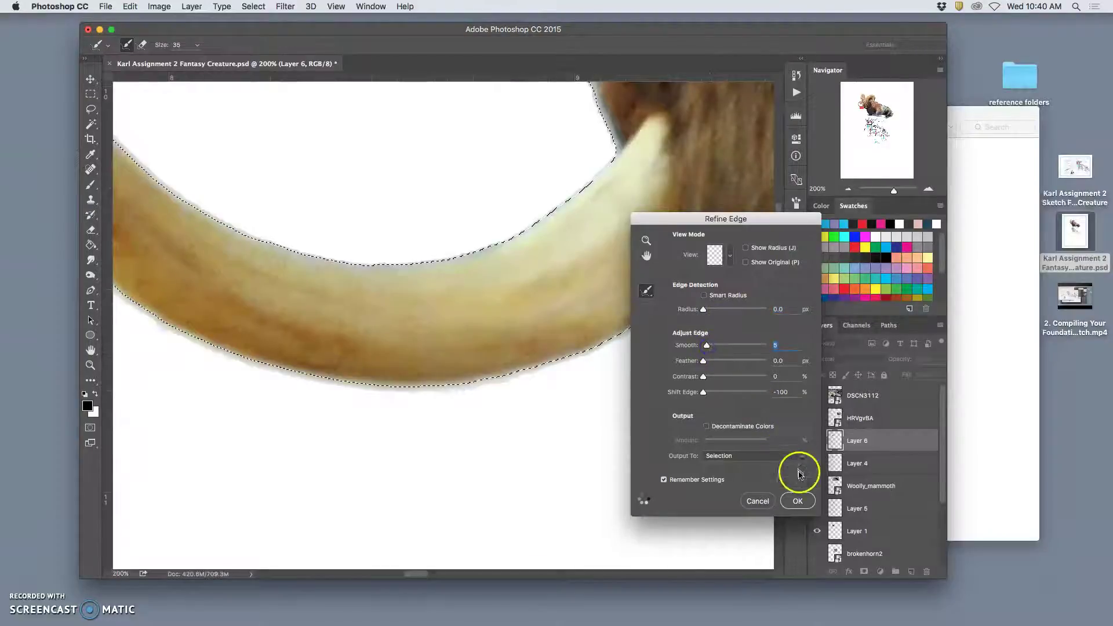
click(801, 505)
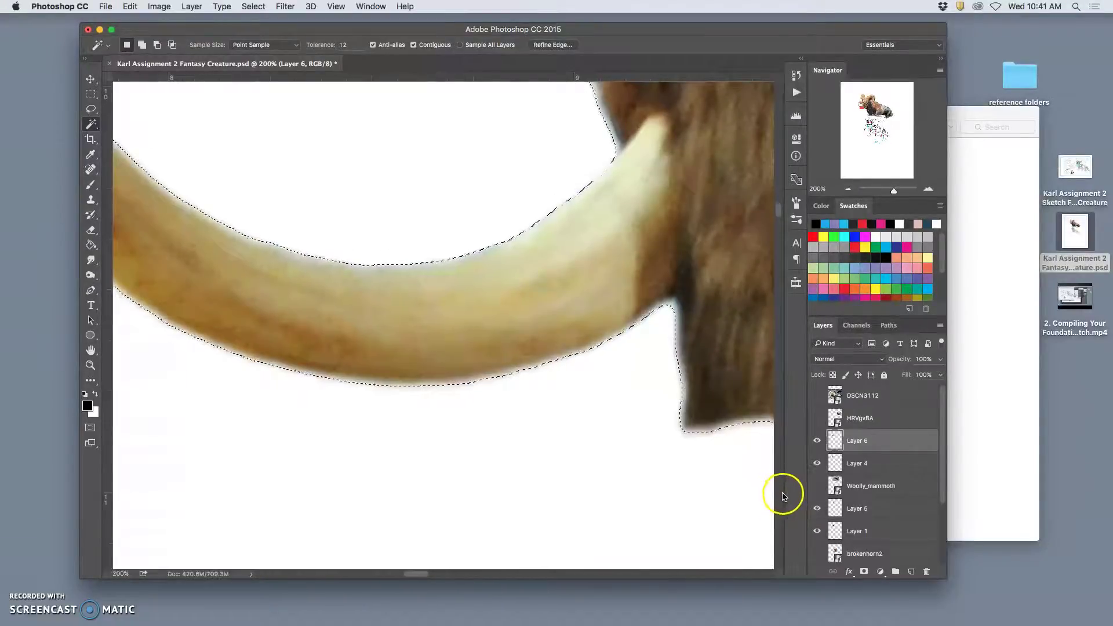
Drop the tusk selection and bring the head area beside the right tusk into view
key(super+d)
scroll(775, 491, down, 4)
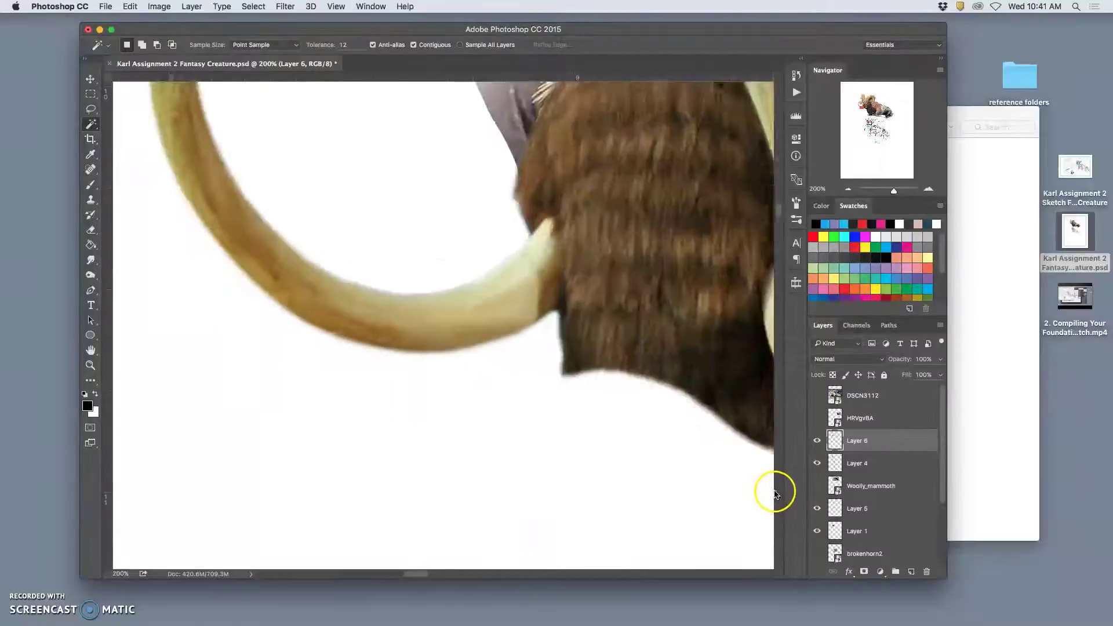
scroll(775, 491, down, 2)
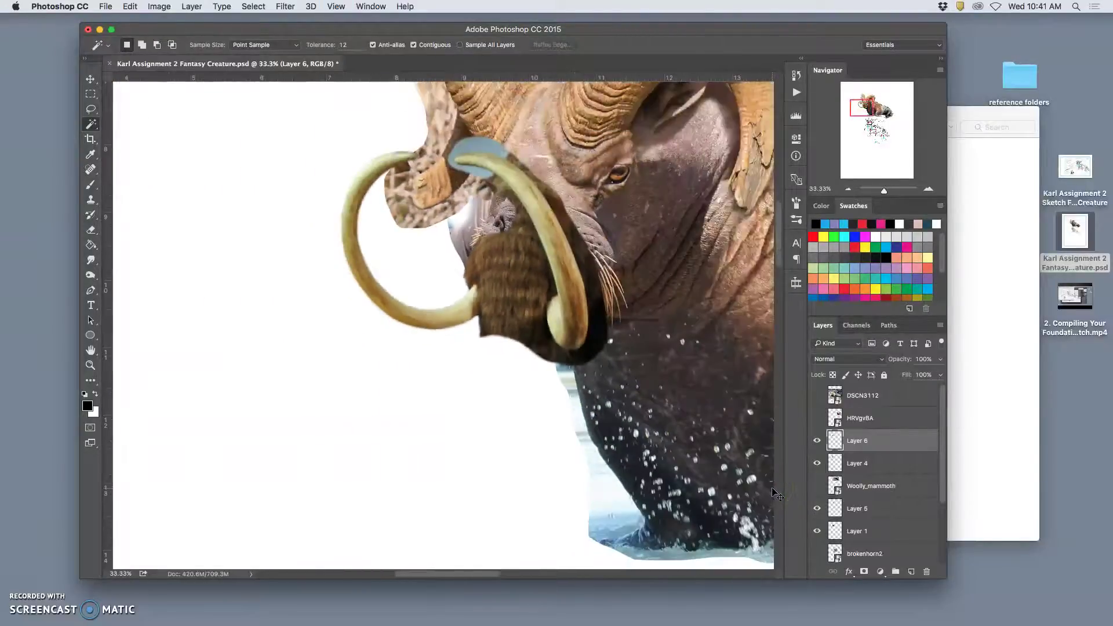
scroll(603, 288, up, 2)
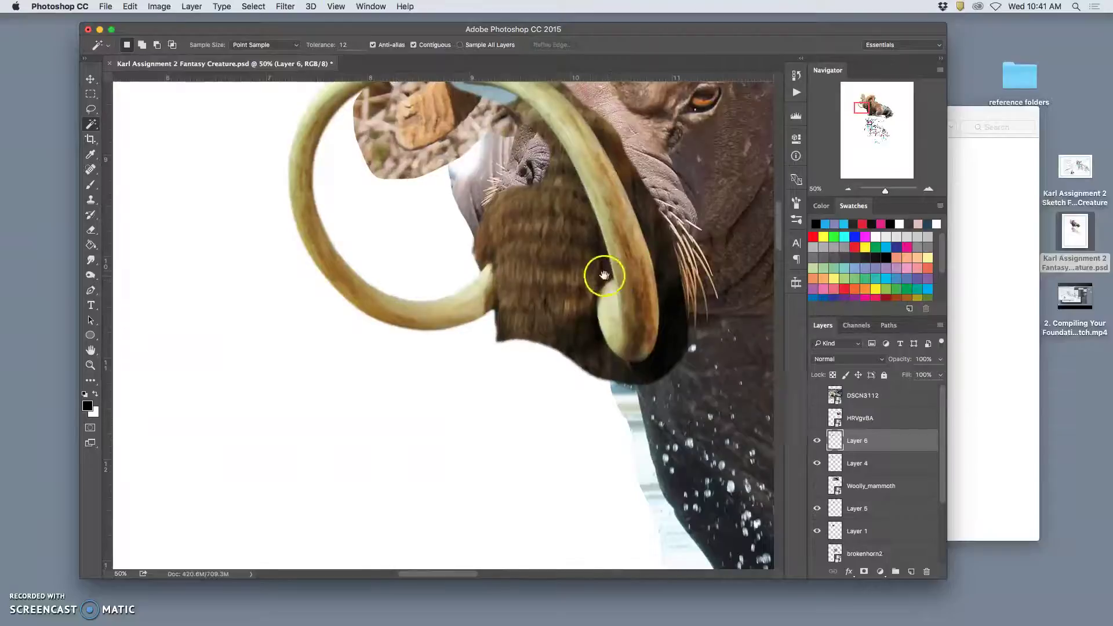
scroll(579, 295, up, 5)
scroll(580, 296, right, 3)
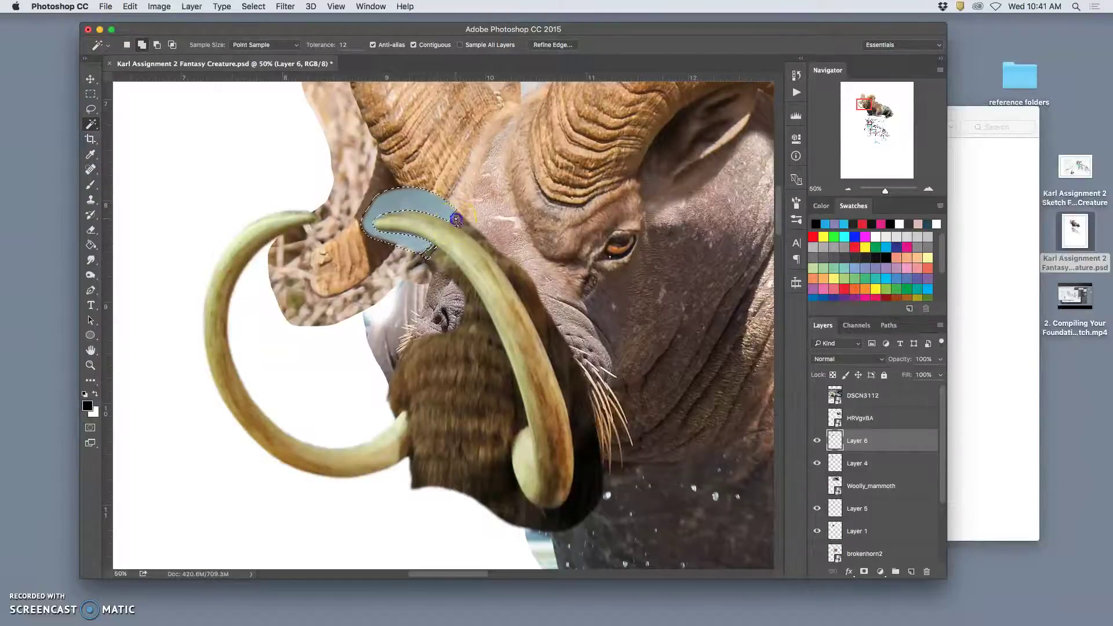
Extend the blue patch selection and refine its edge: Smooth 19, Feather 2.5, Shift Edge +13, Radius 3.7
key(shift)
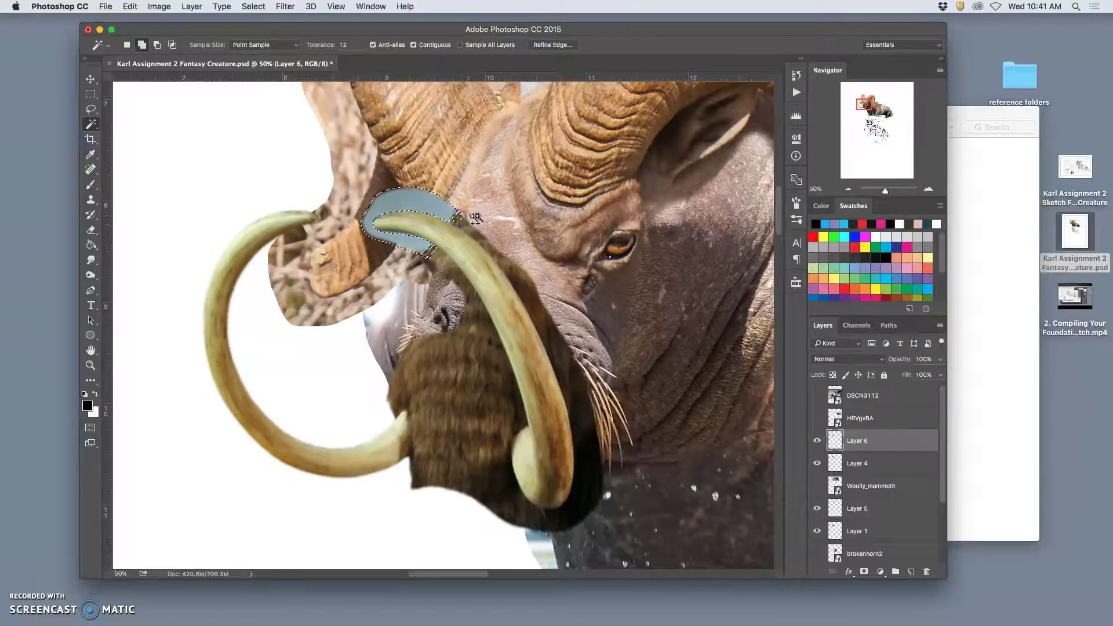
click(502, 229)
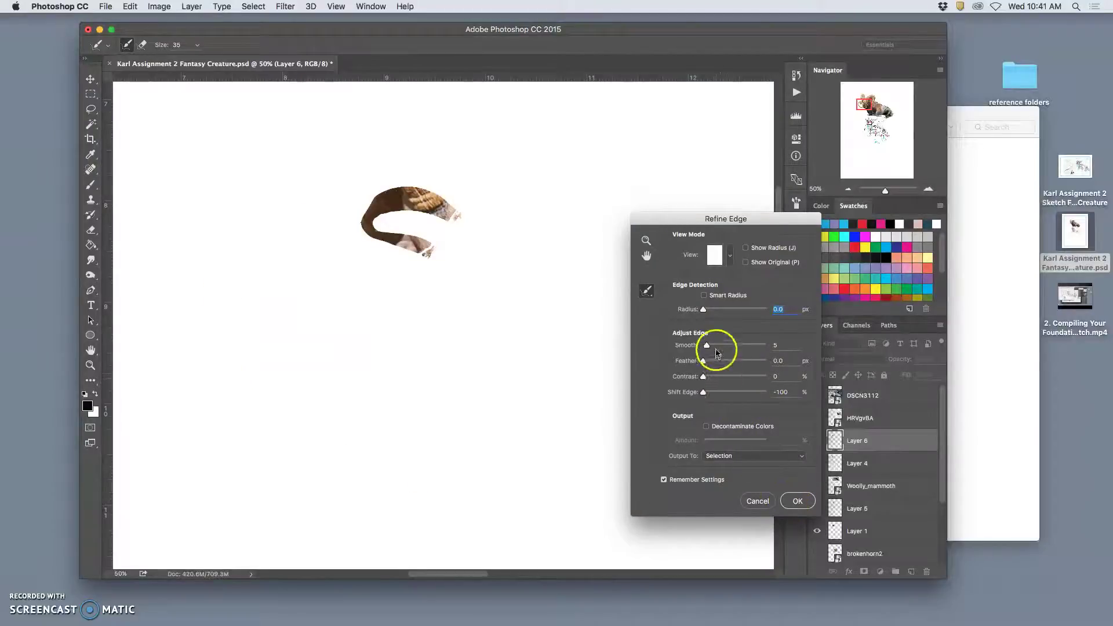
drag(716, 346, 716, 347)
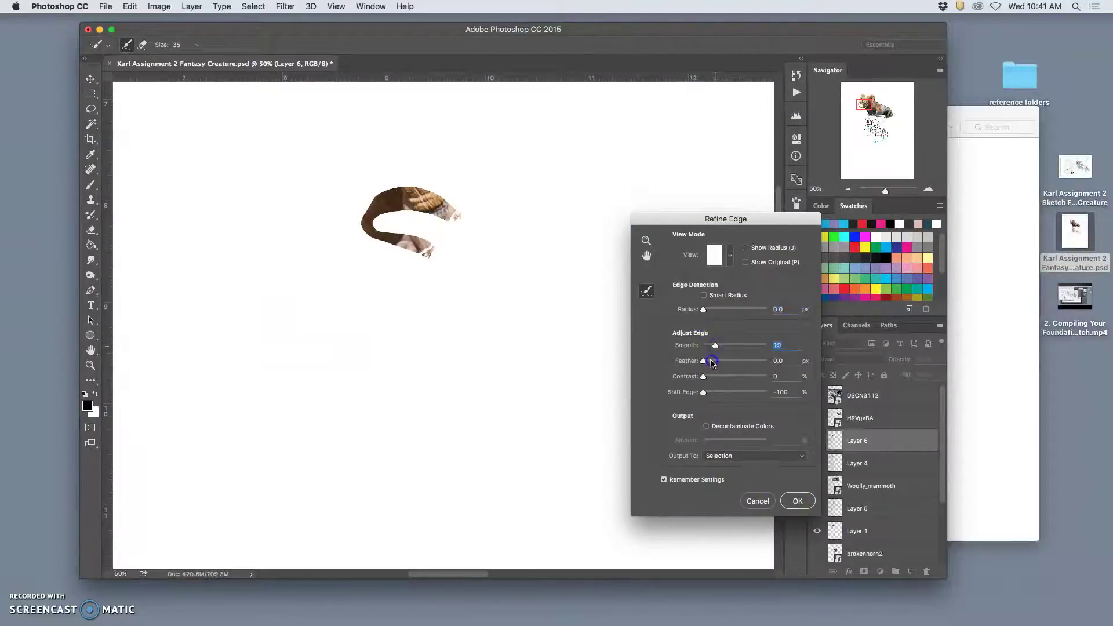
click(712, 361)
click(717, 393)
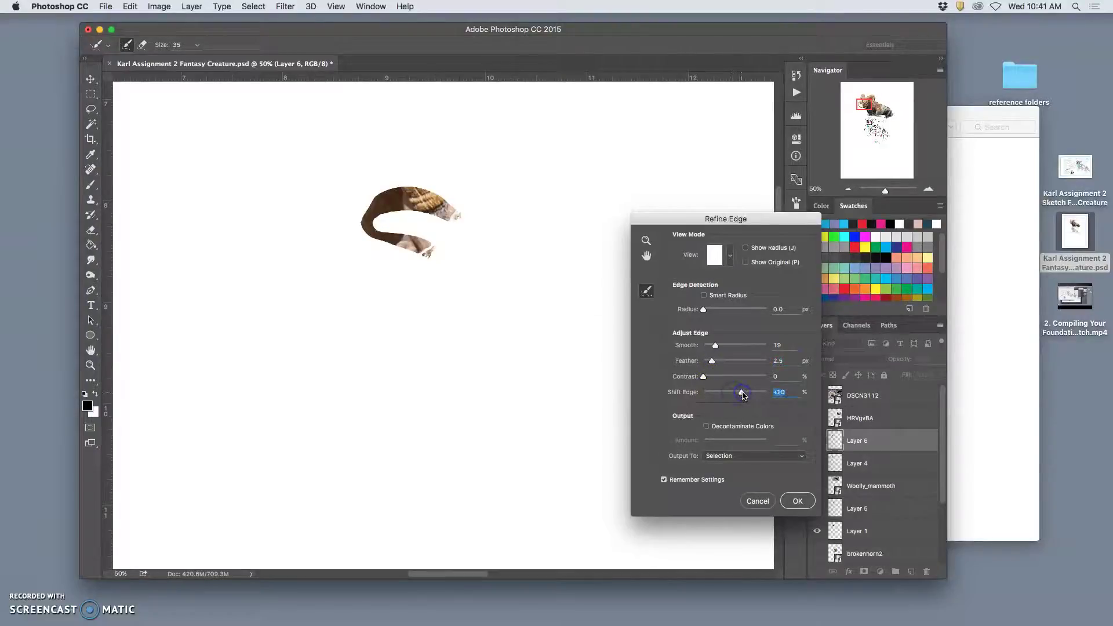
drag(745, 396, 738, 396)
click(717, 311)
click(796, 499)
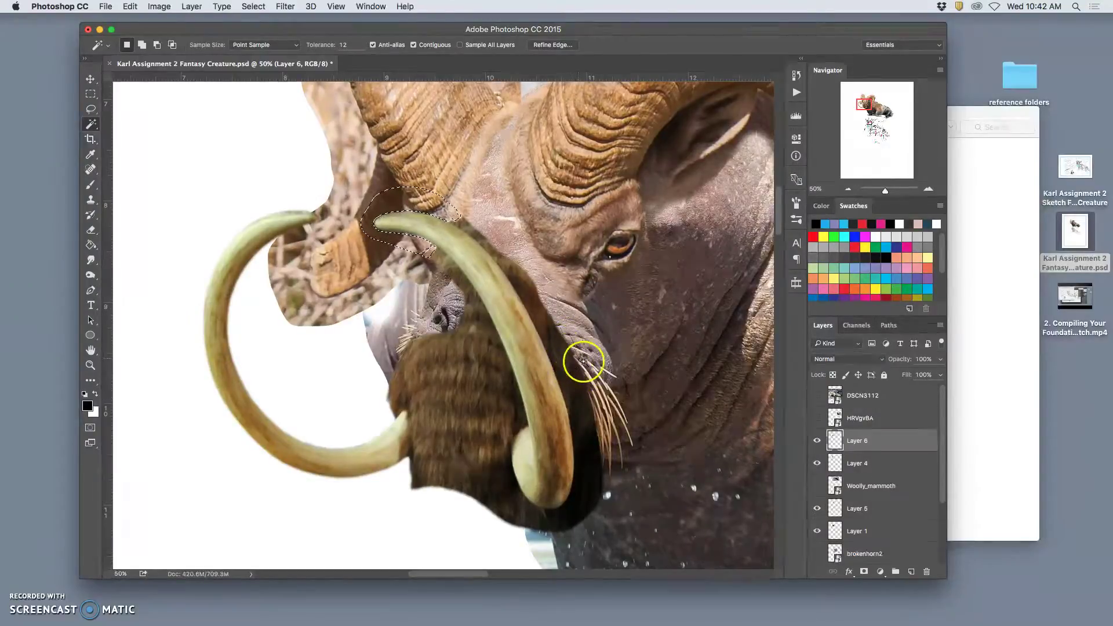
scroll(571, 364, up, 2)
scroll(576, 364, up, 2)
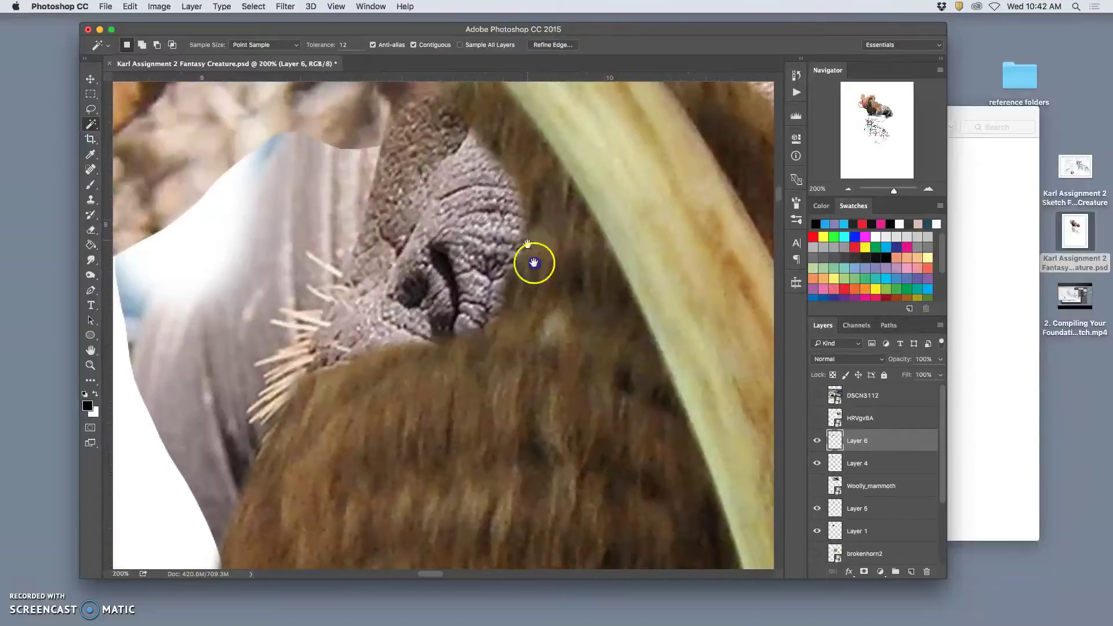